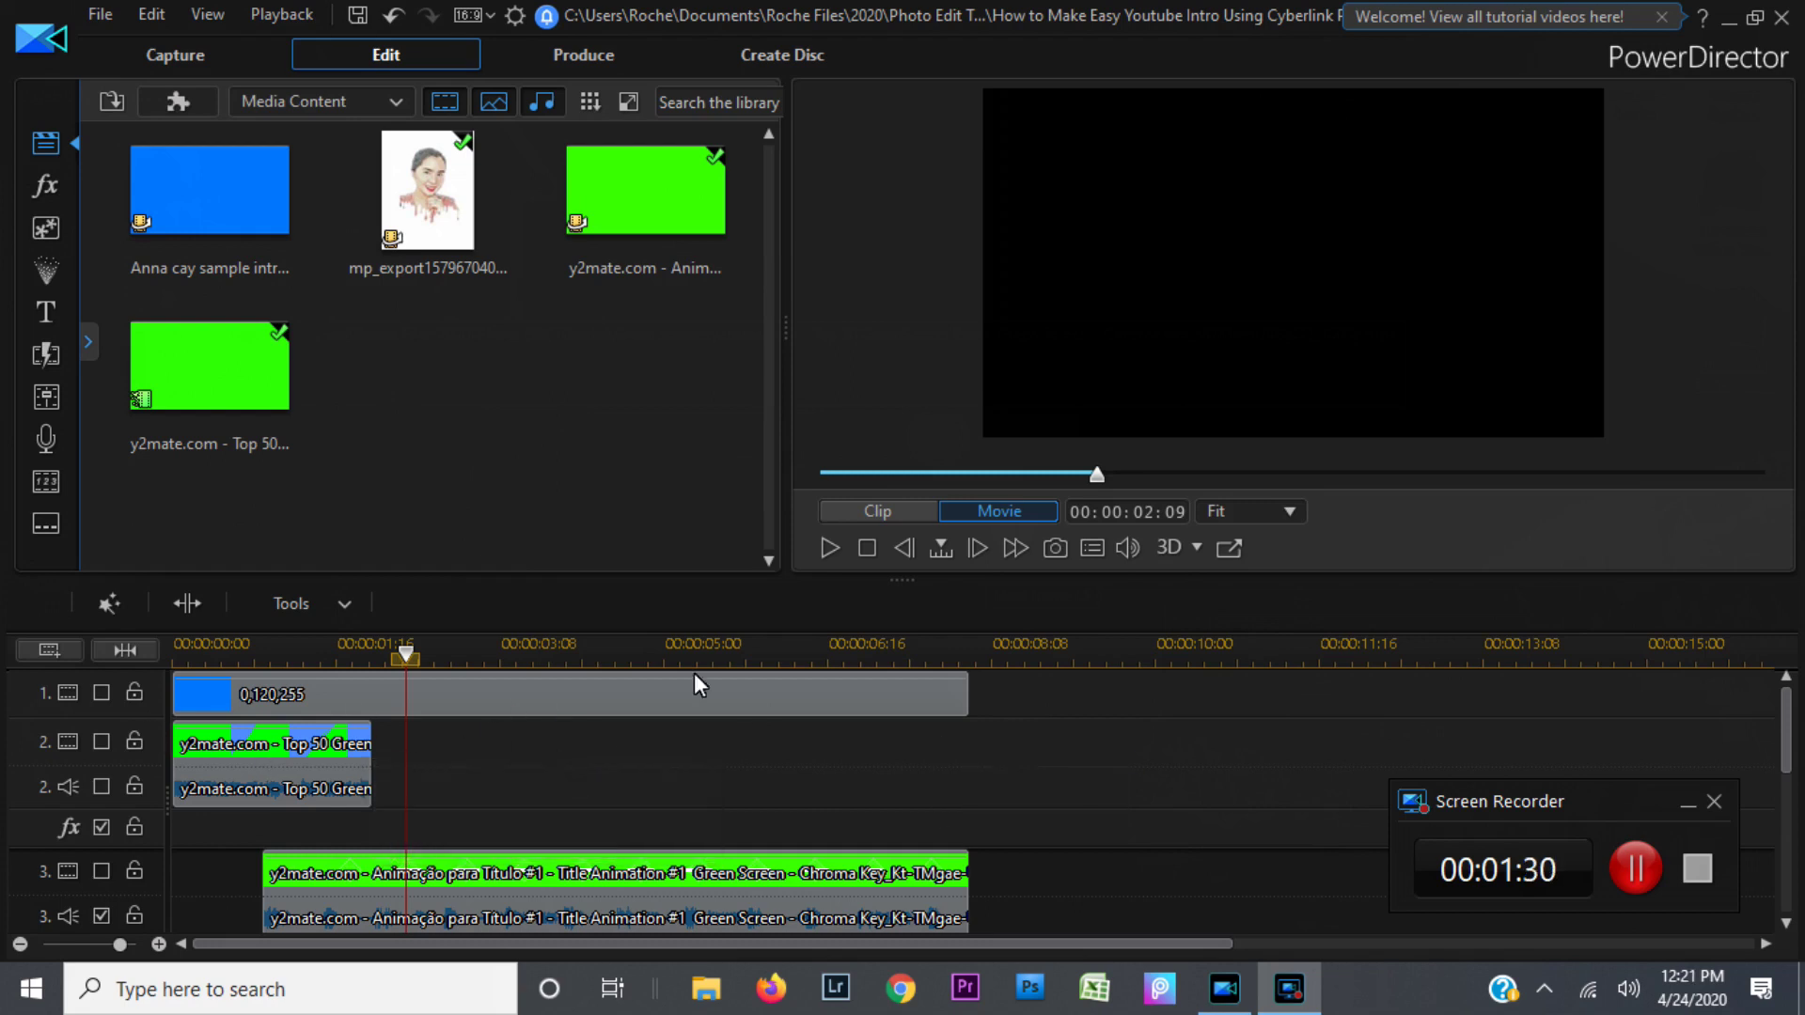
Step: Stop playback so the preview rewinds to the start of the intro
{"action": "left_click", "coordinate": [866, 548]}
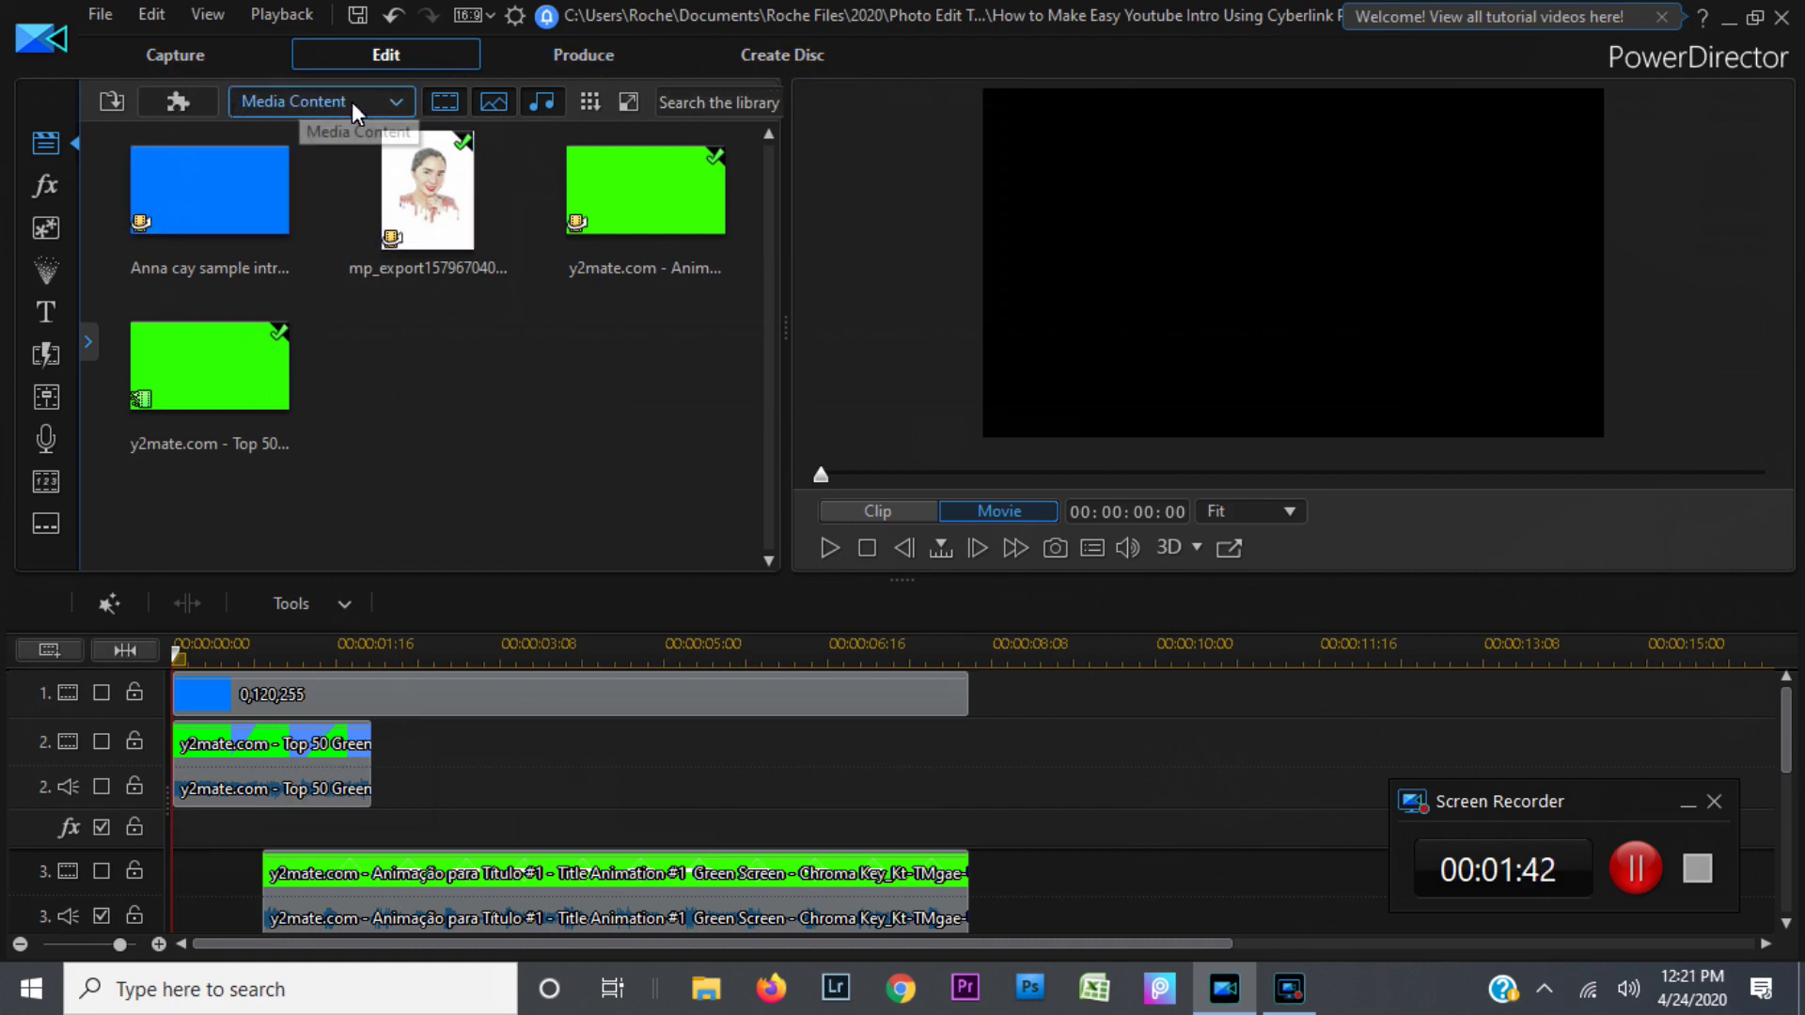
Step: Switch the library to show Color Boards
{"action": "left_click", "coordinate": [397, 103]}
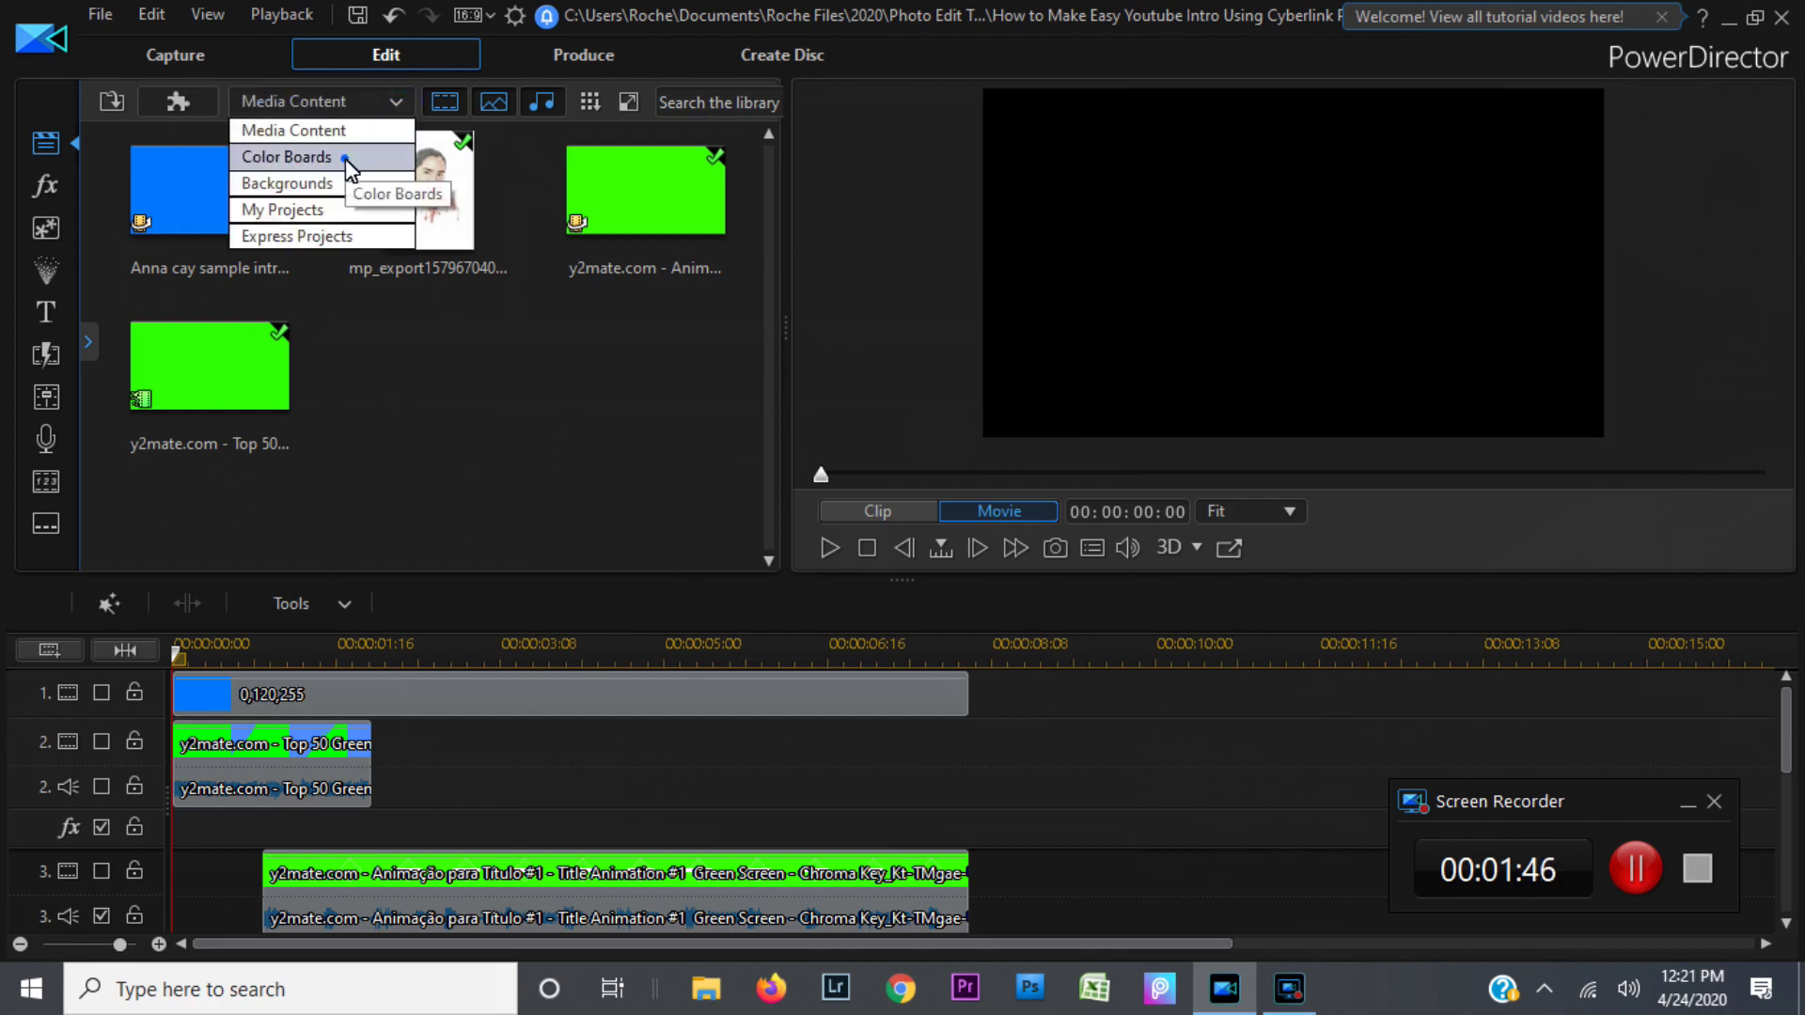
{"action": "left_click", "coordinate": [346, 160]}
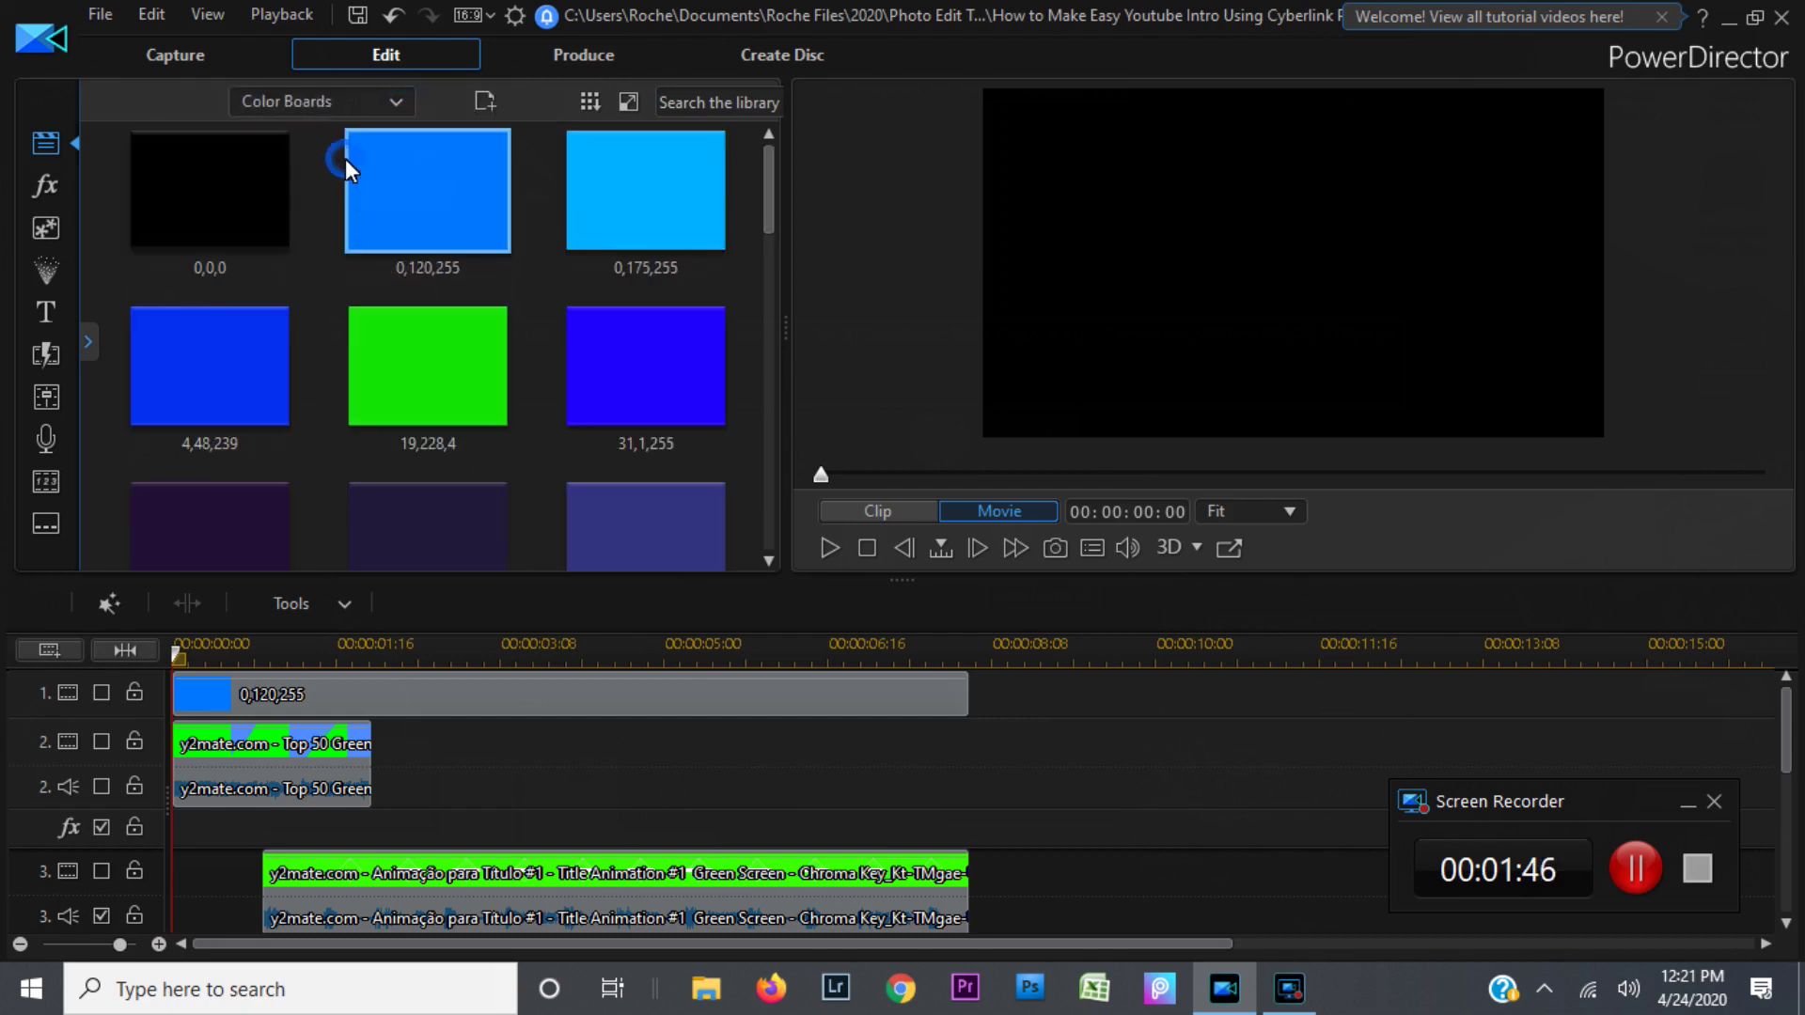
{"action": "left_click", "coordinate": [768, 558]}
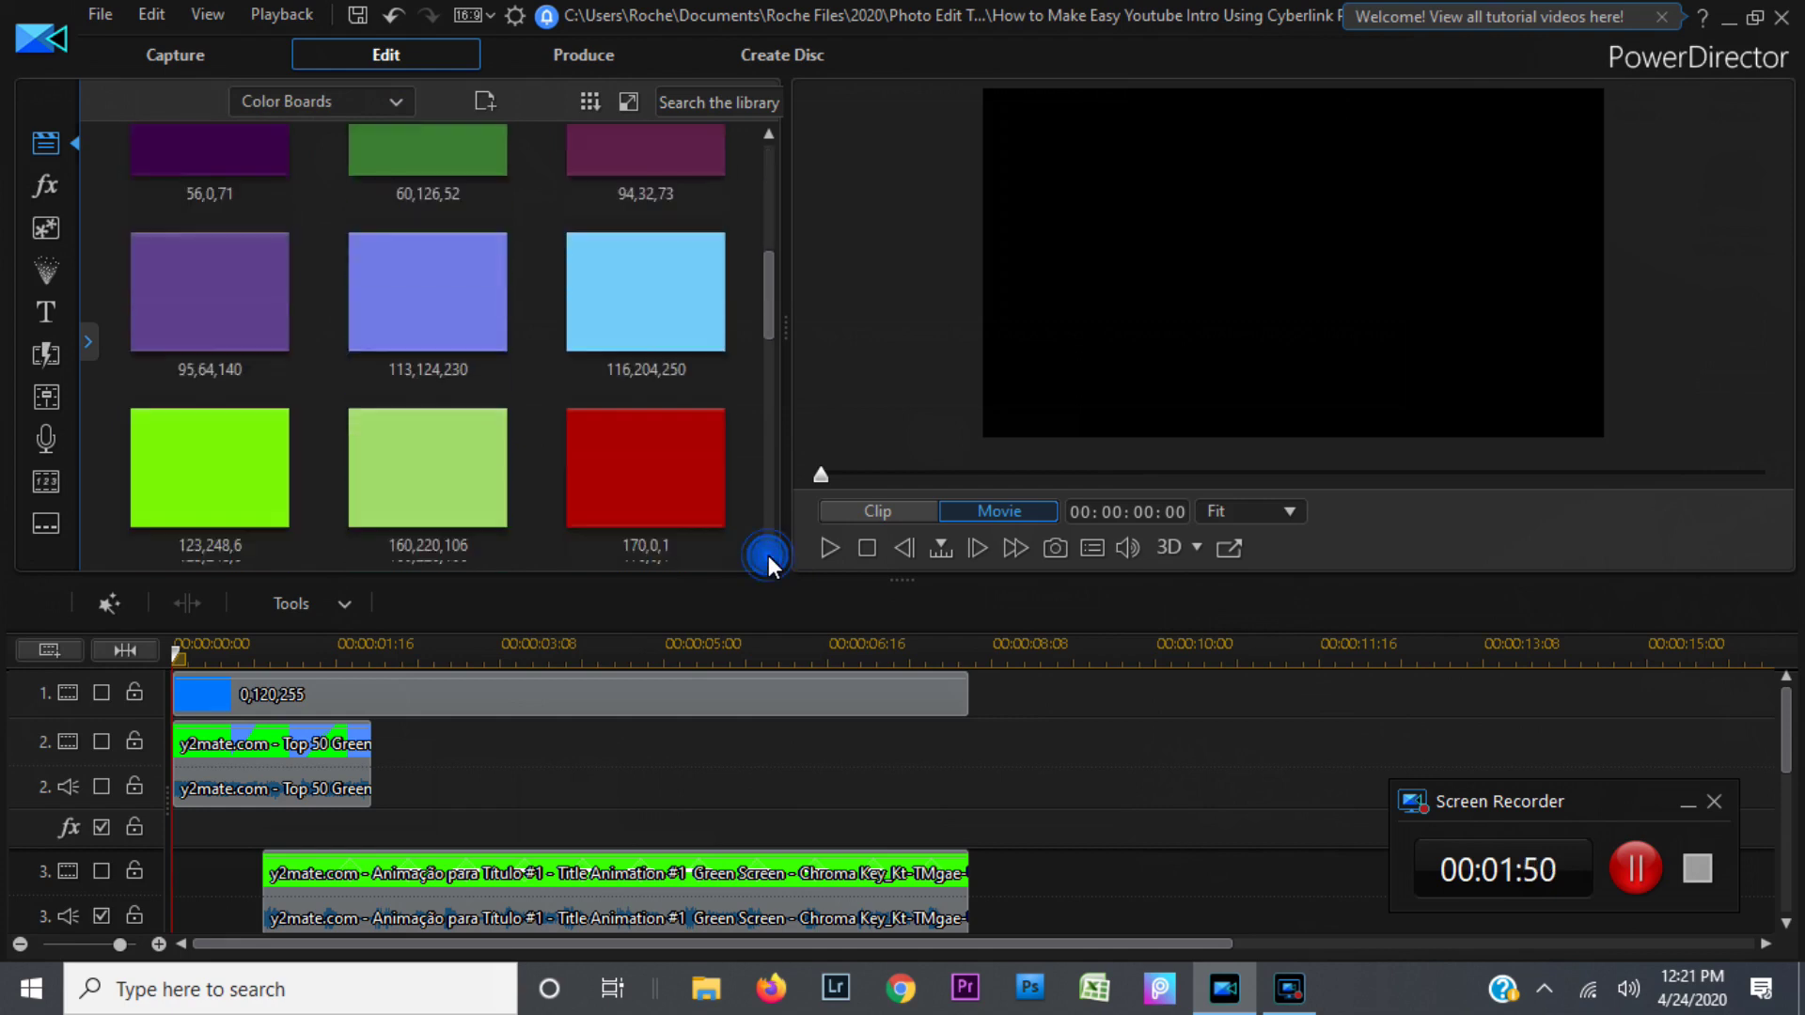
{"action": "left_click", "coordinate": [768, 557]}
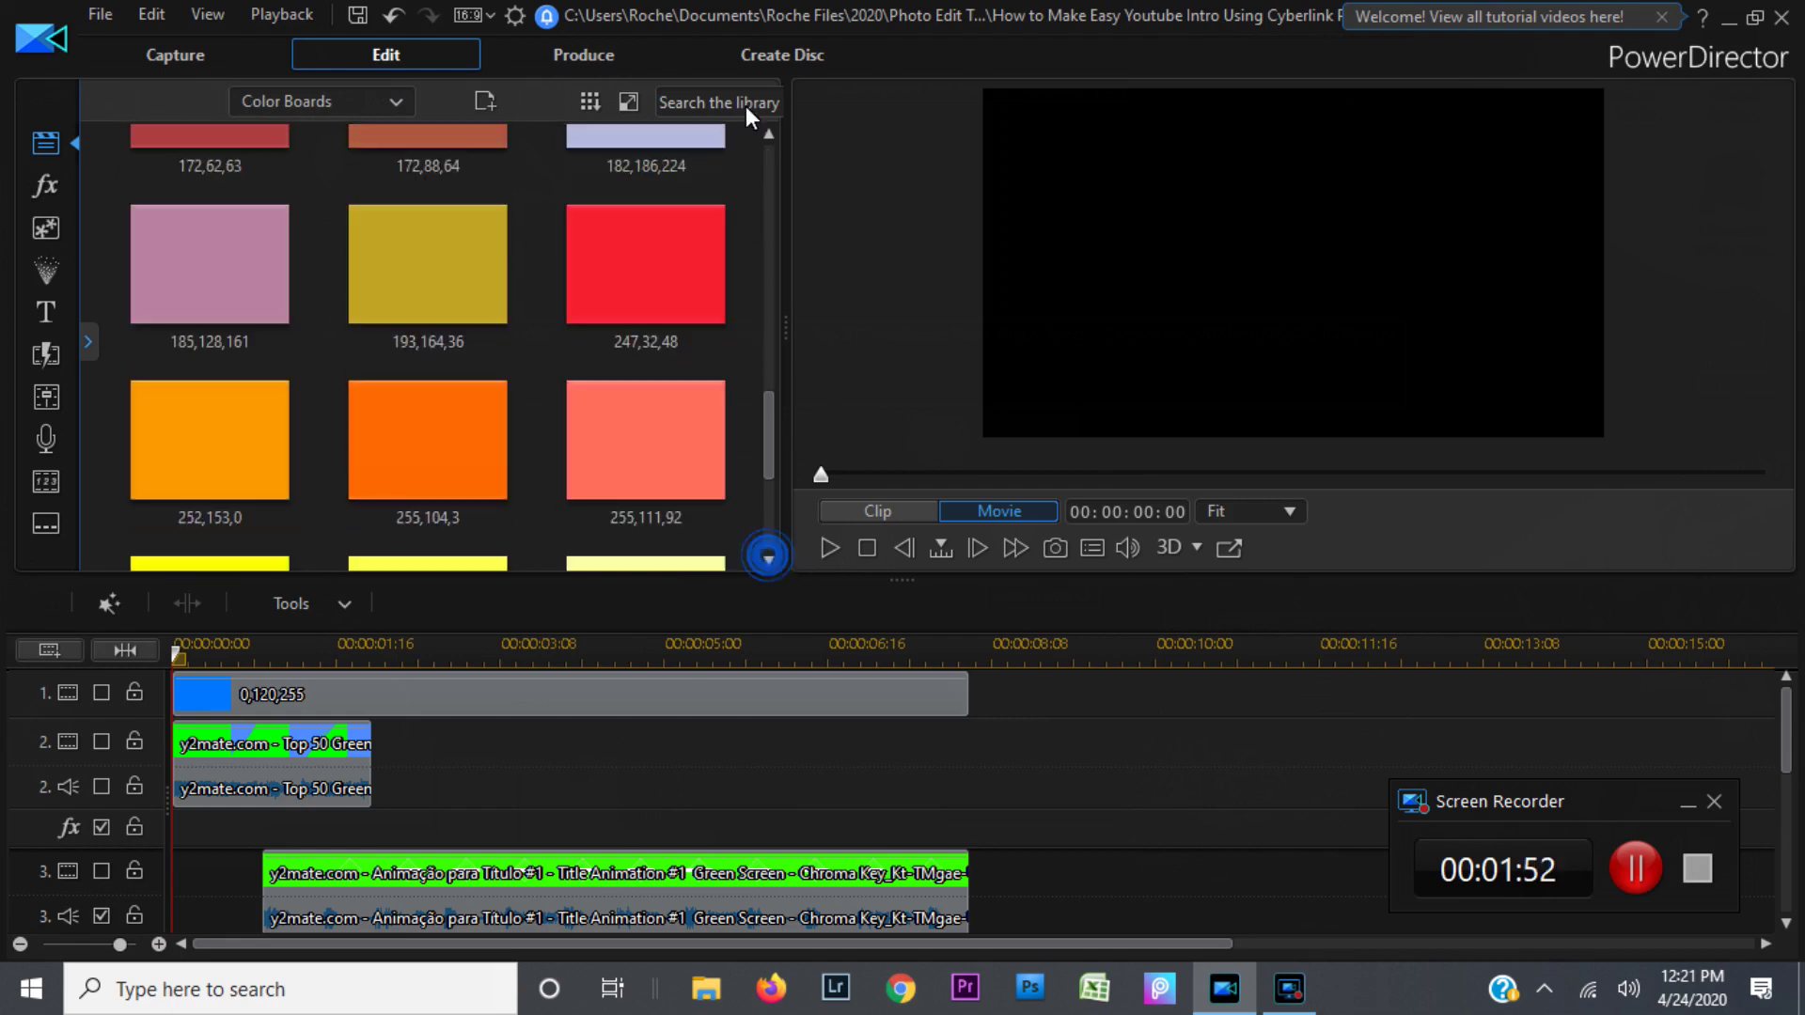
{"action": "left_click", "coordinate": [769, 172]}
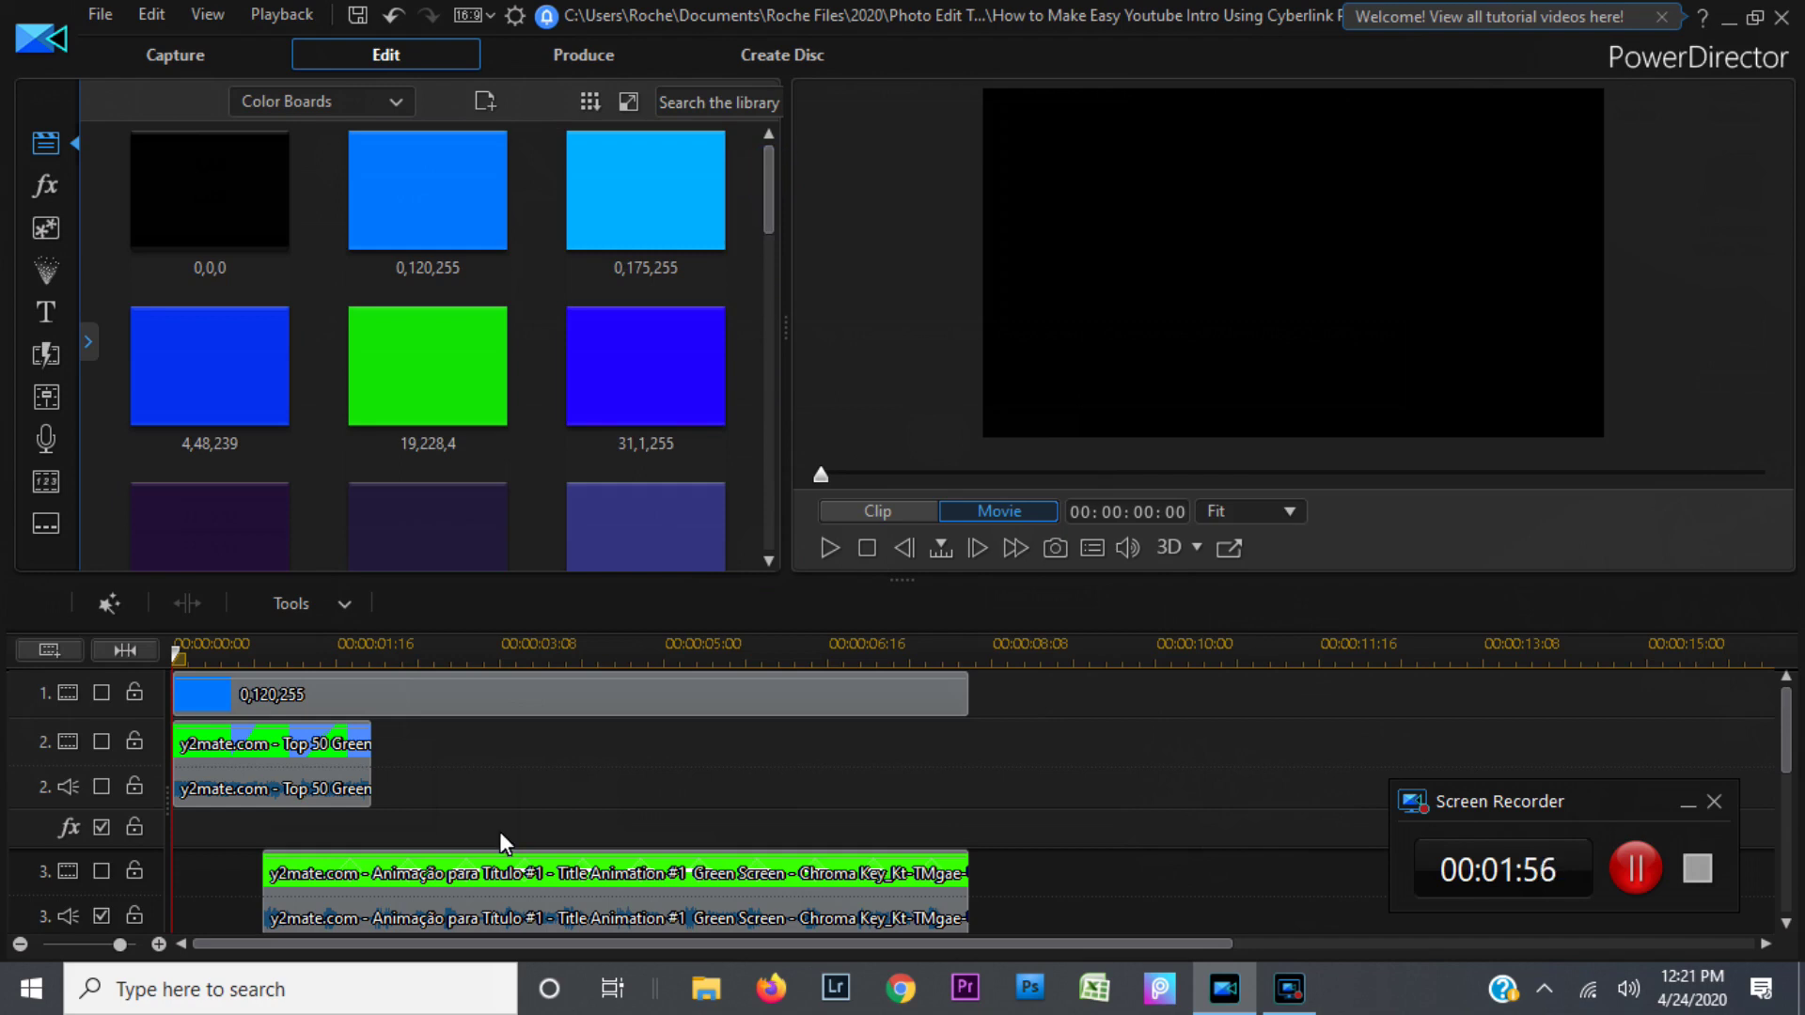
Step: Enable track 1 so the blue 0,120,255 board shows, then return the library to Media Content
{"action": "left_click", "coordinate": [493, 694]}
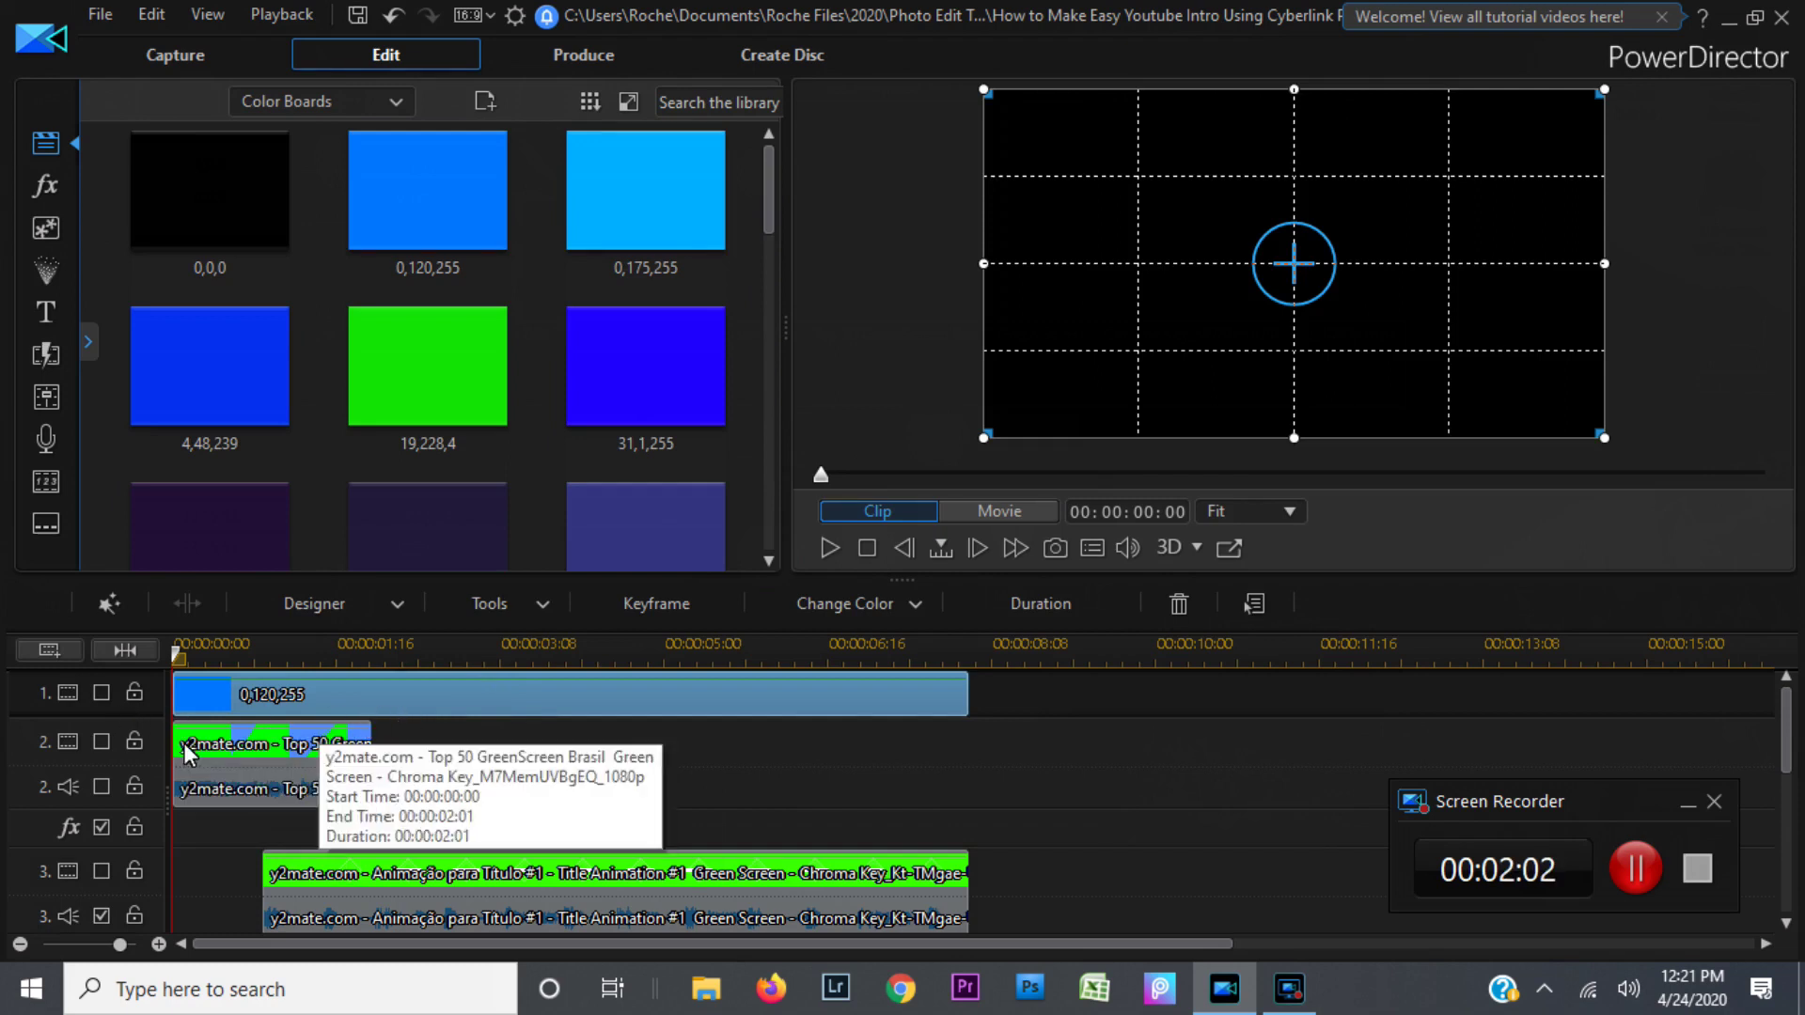
{"action": "left_click", "coordinate": [103, 694]}
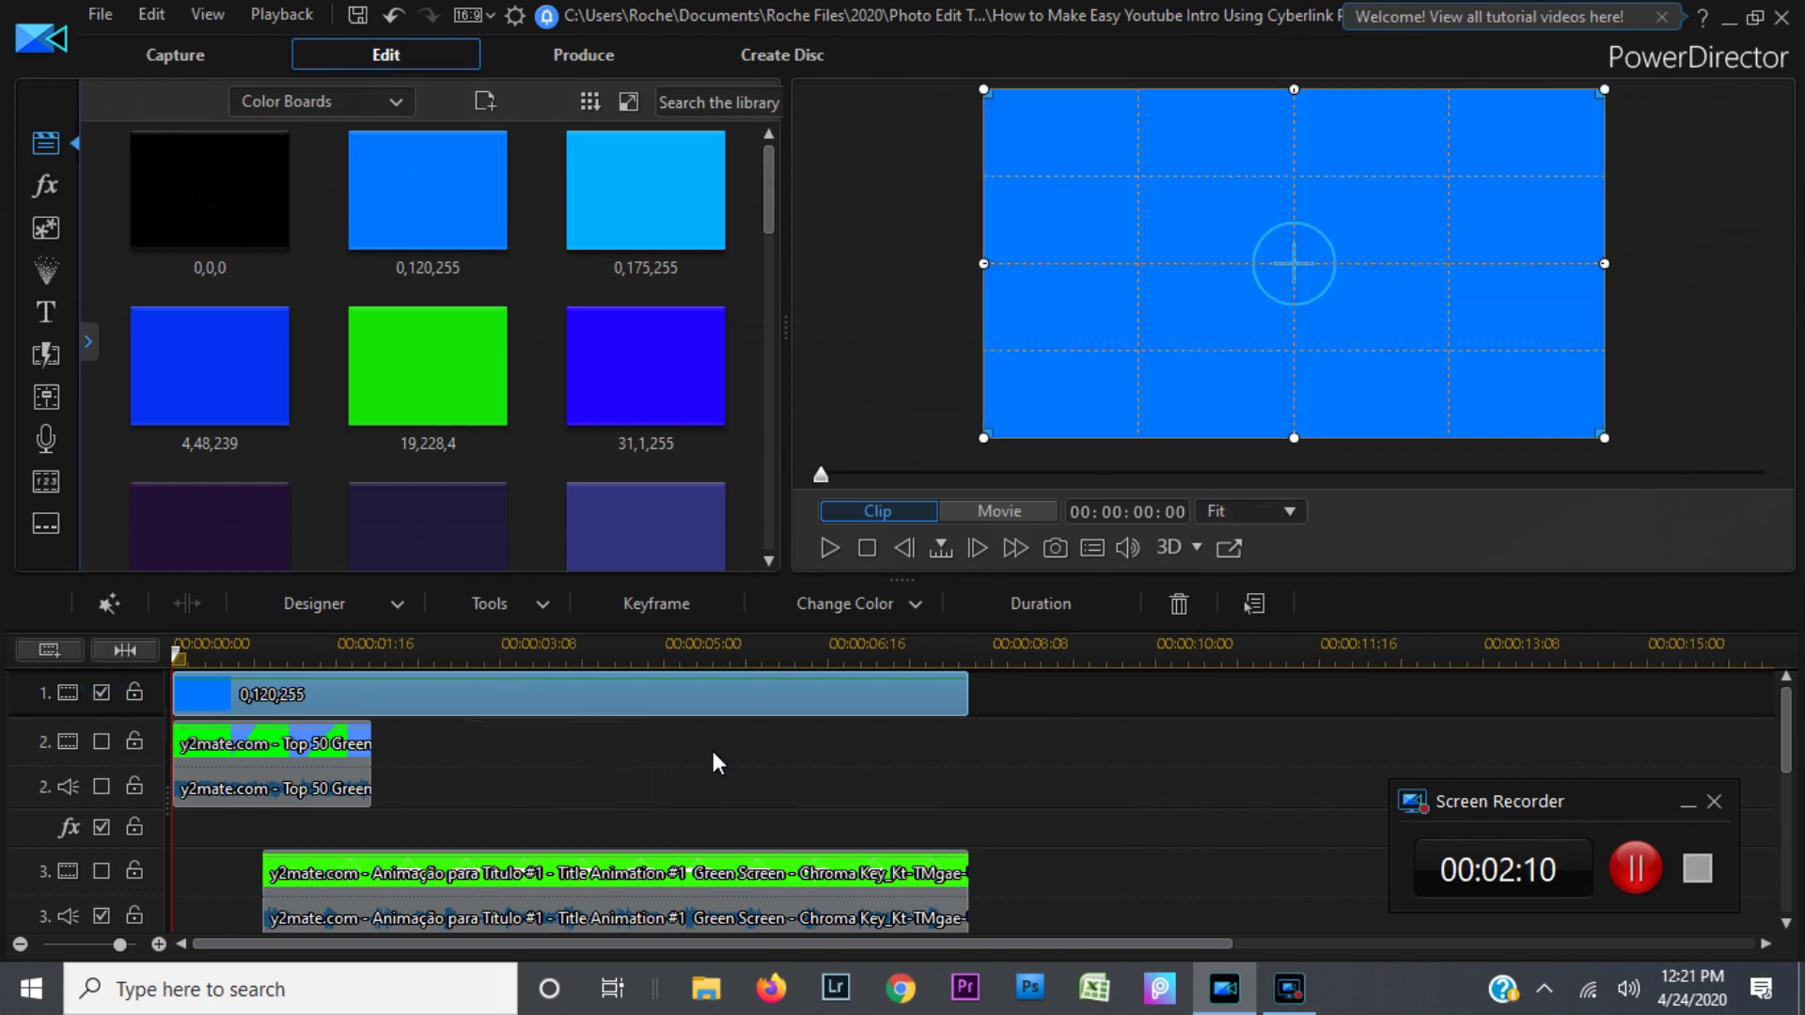
{"action": "left_click", "coordinate": [754, 766]}
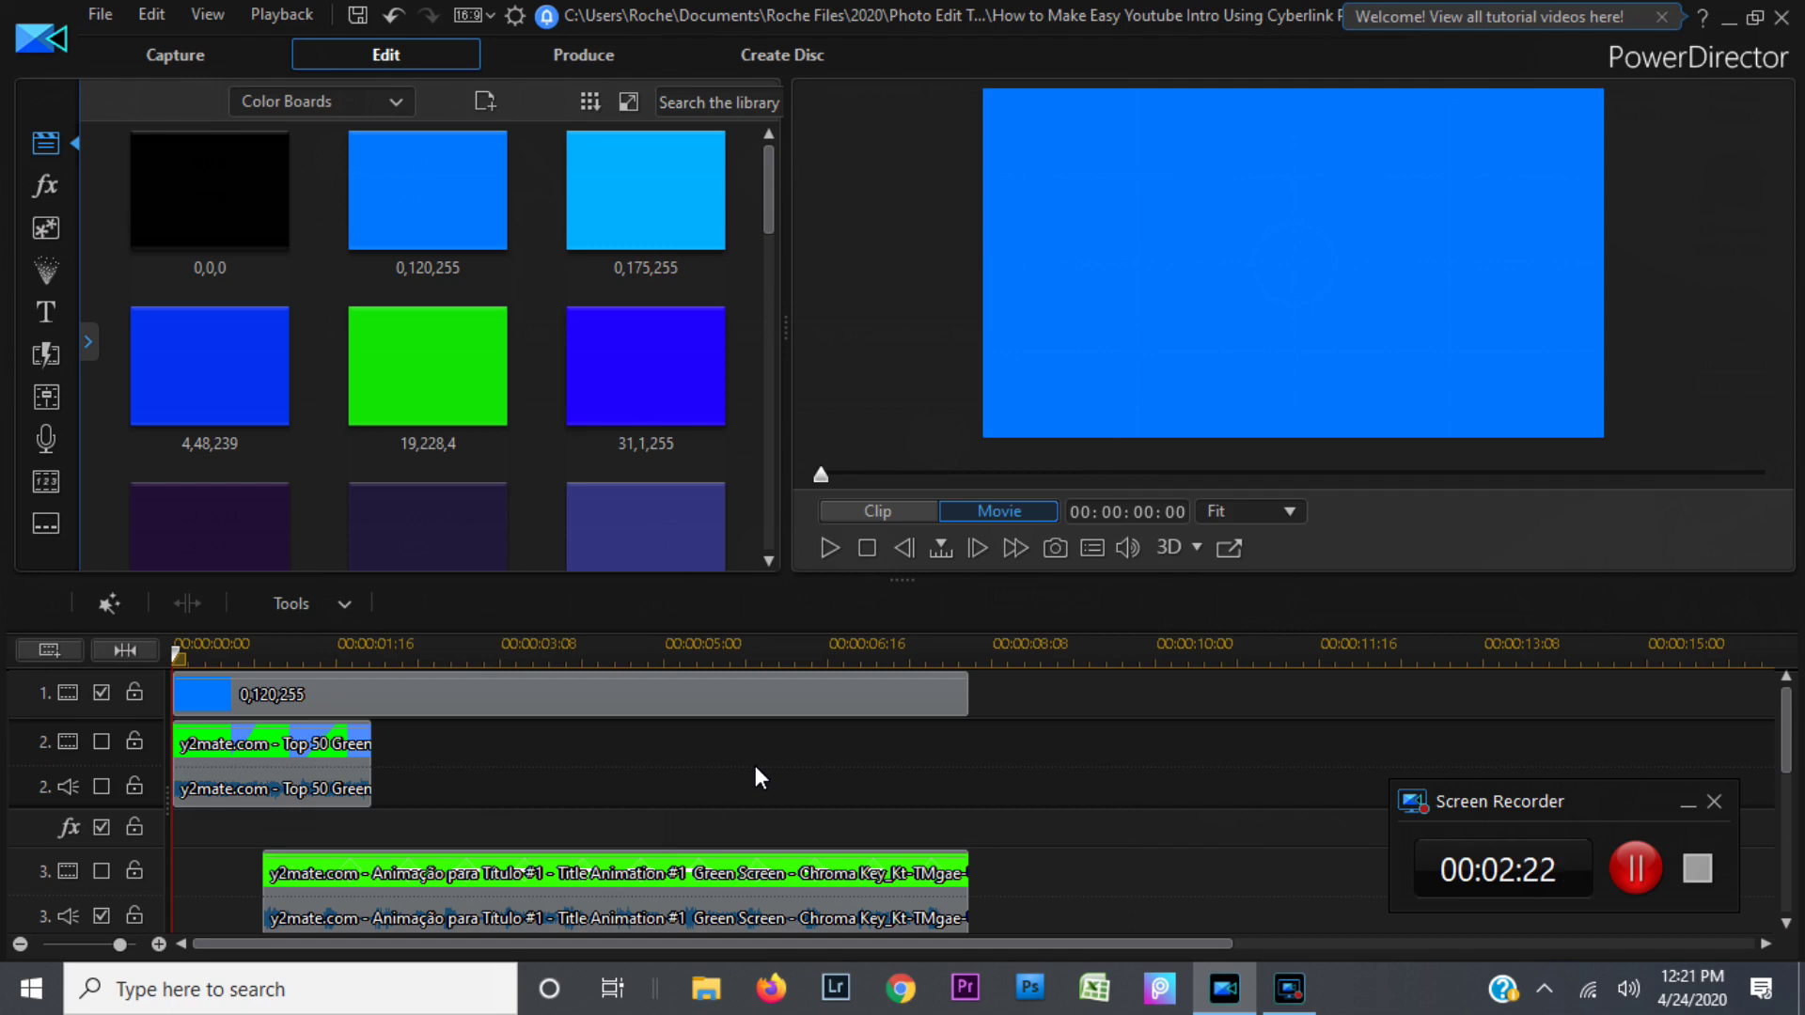
{"action": "left_click", "coordinate": [393, 100]}
{"action": "left_click", "coordinate": [363, 130]}
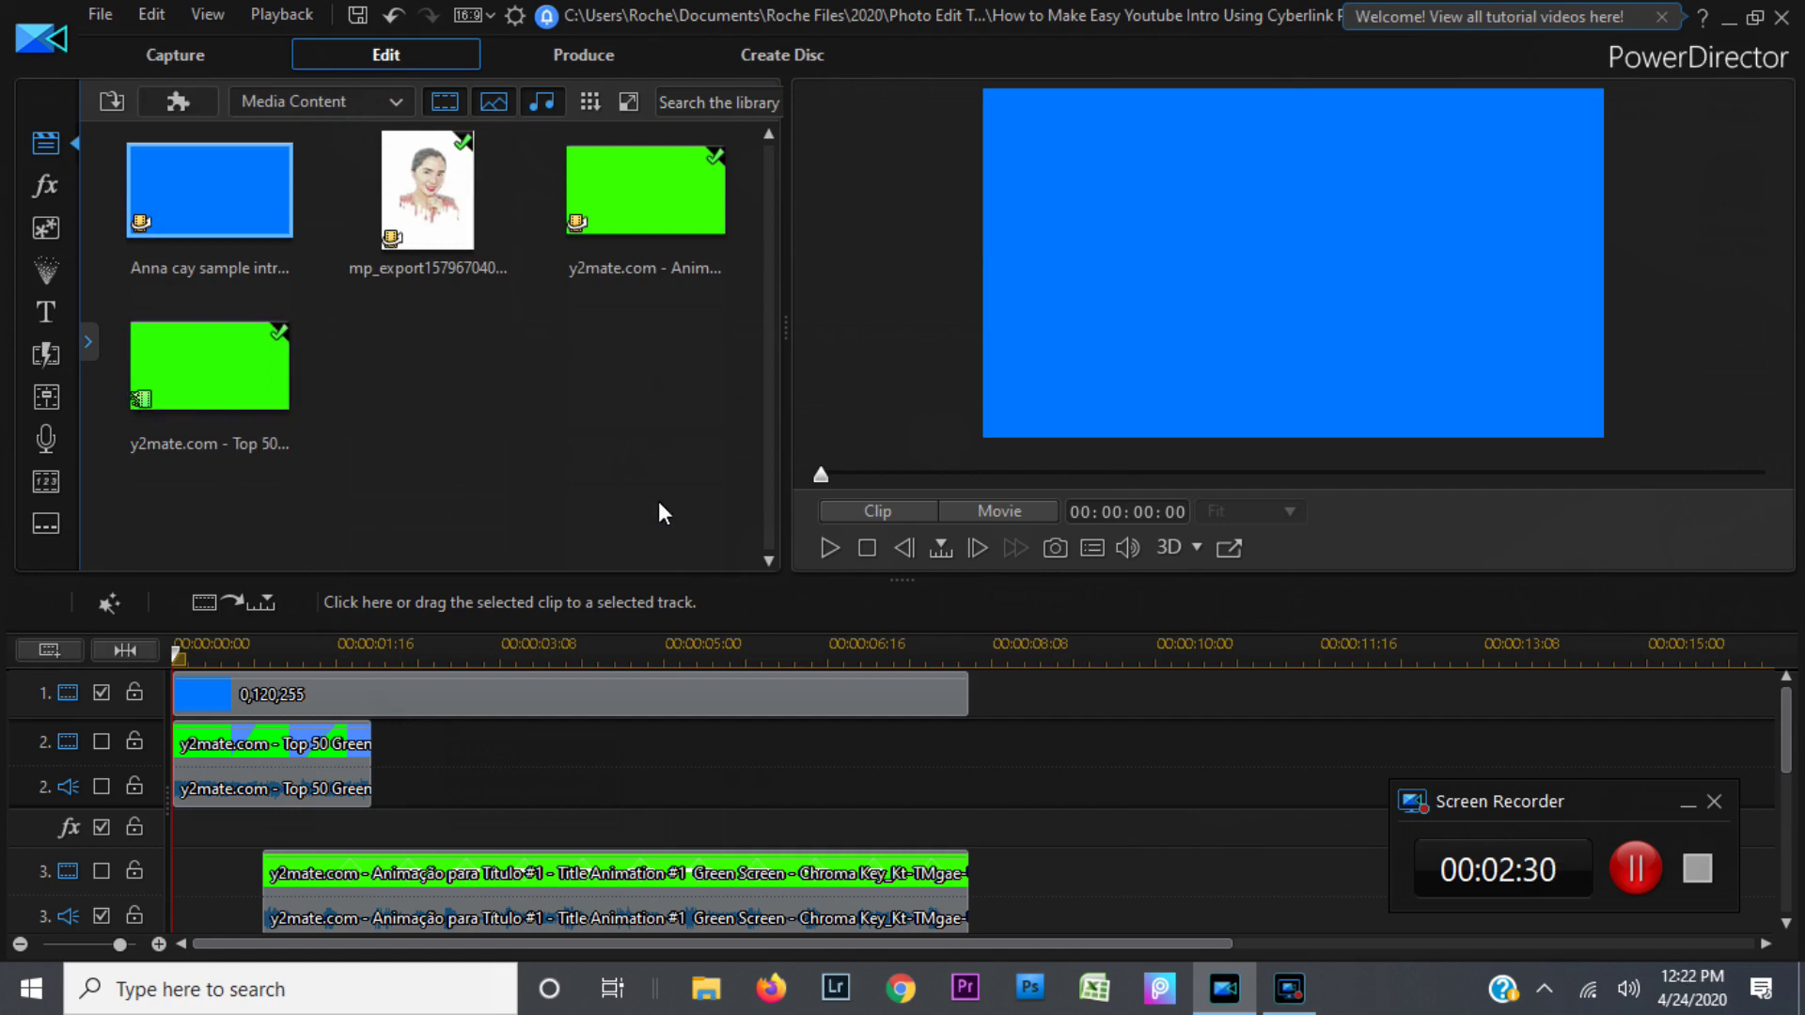
Step: Enable track 2's green-screen clip and run a first test playback
{"action": "left_click", "coordinate": [222, 769]}
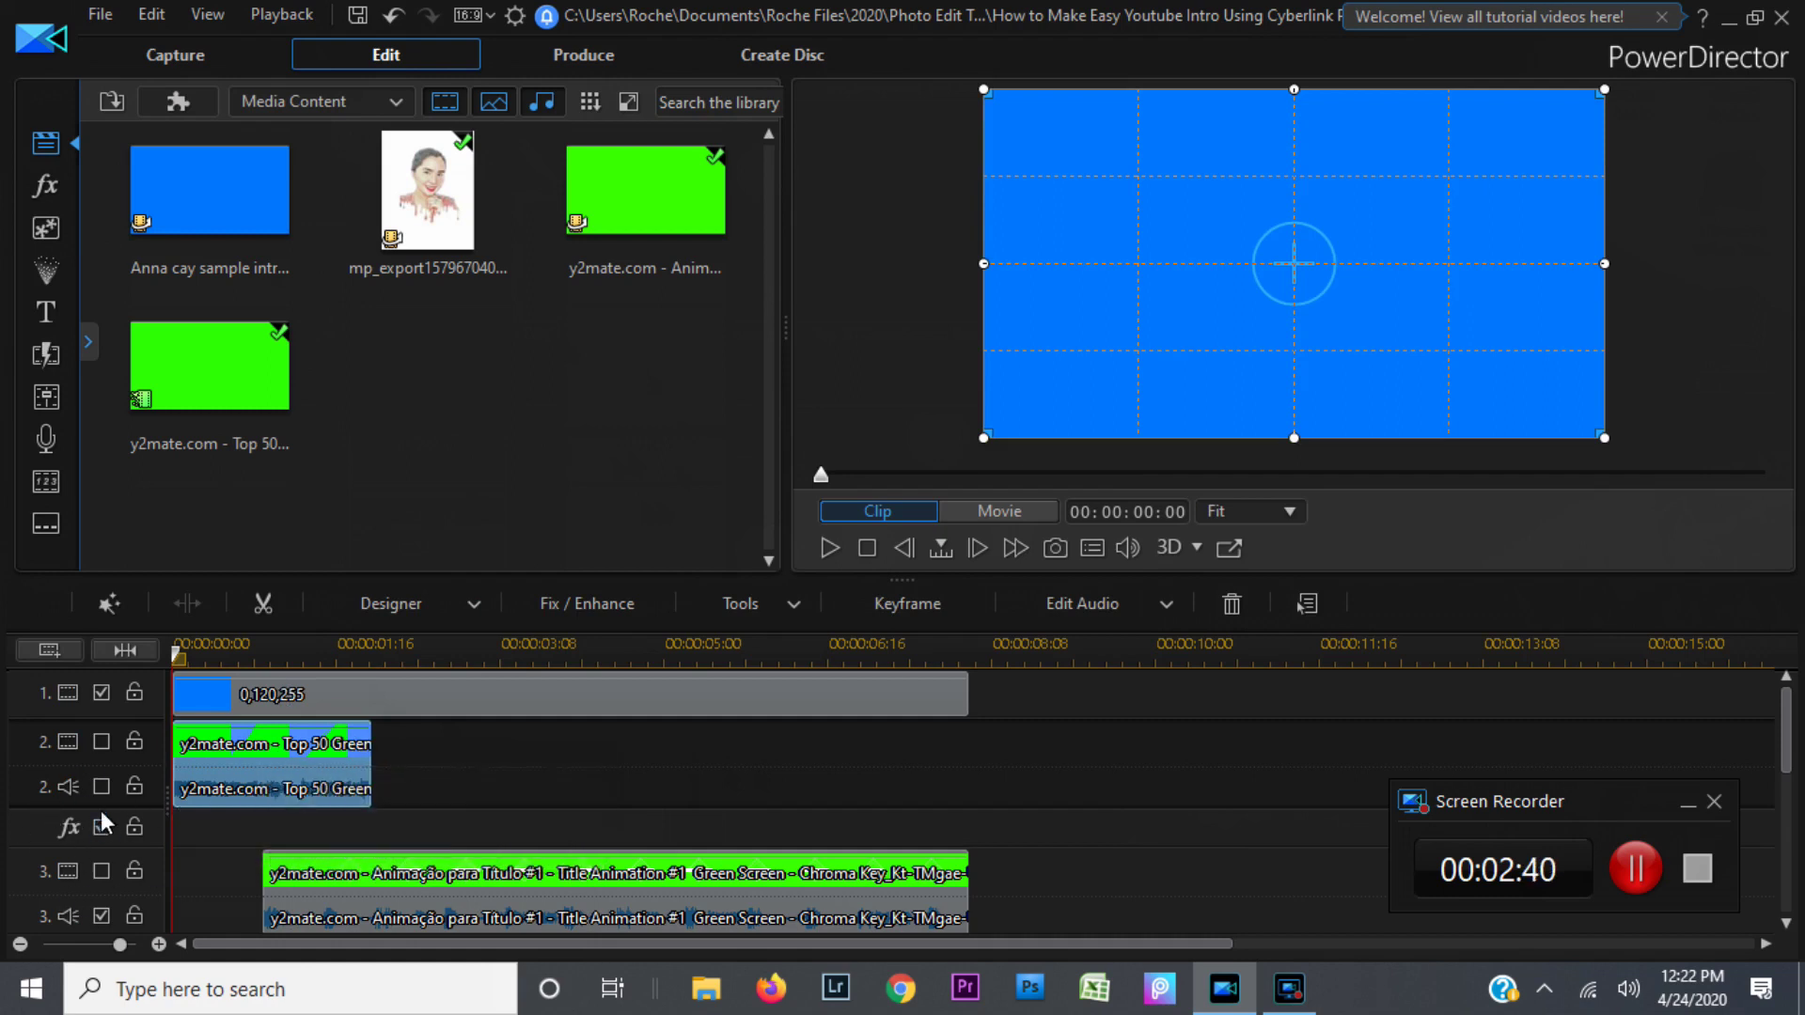
{"action": "left_click", "coordinate": [105, 741]}
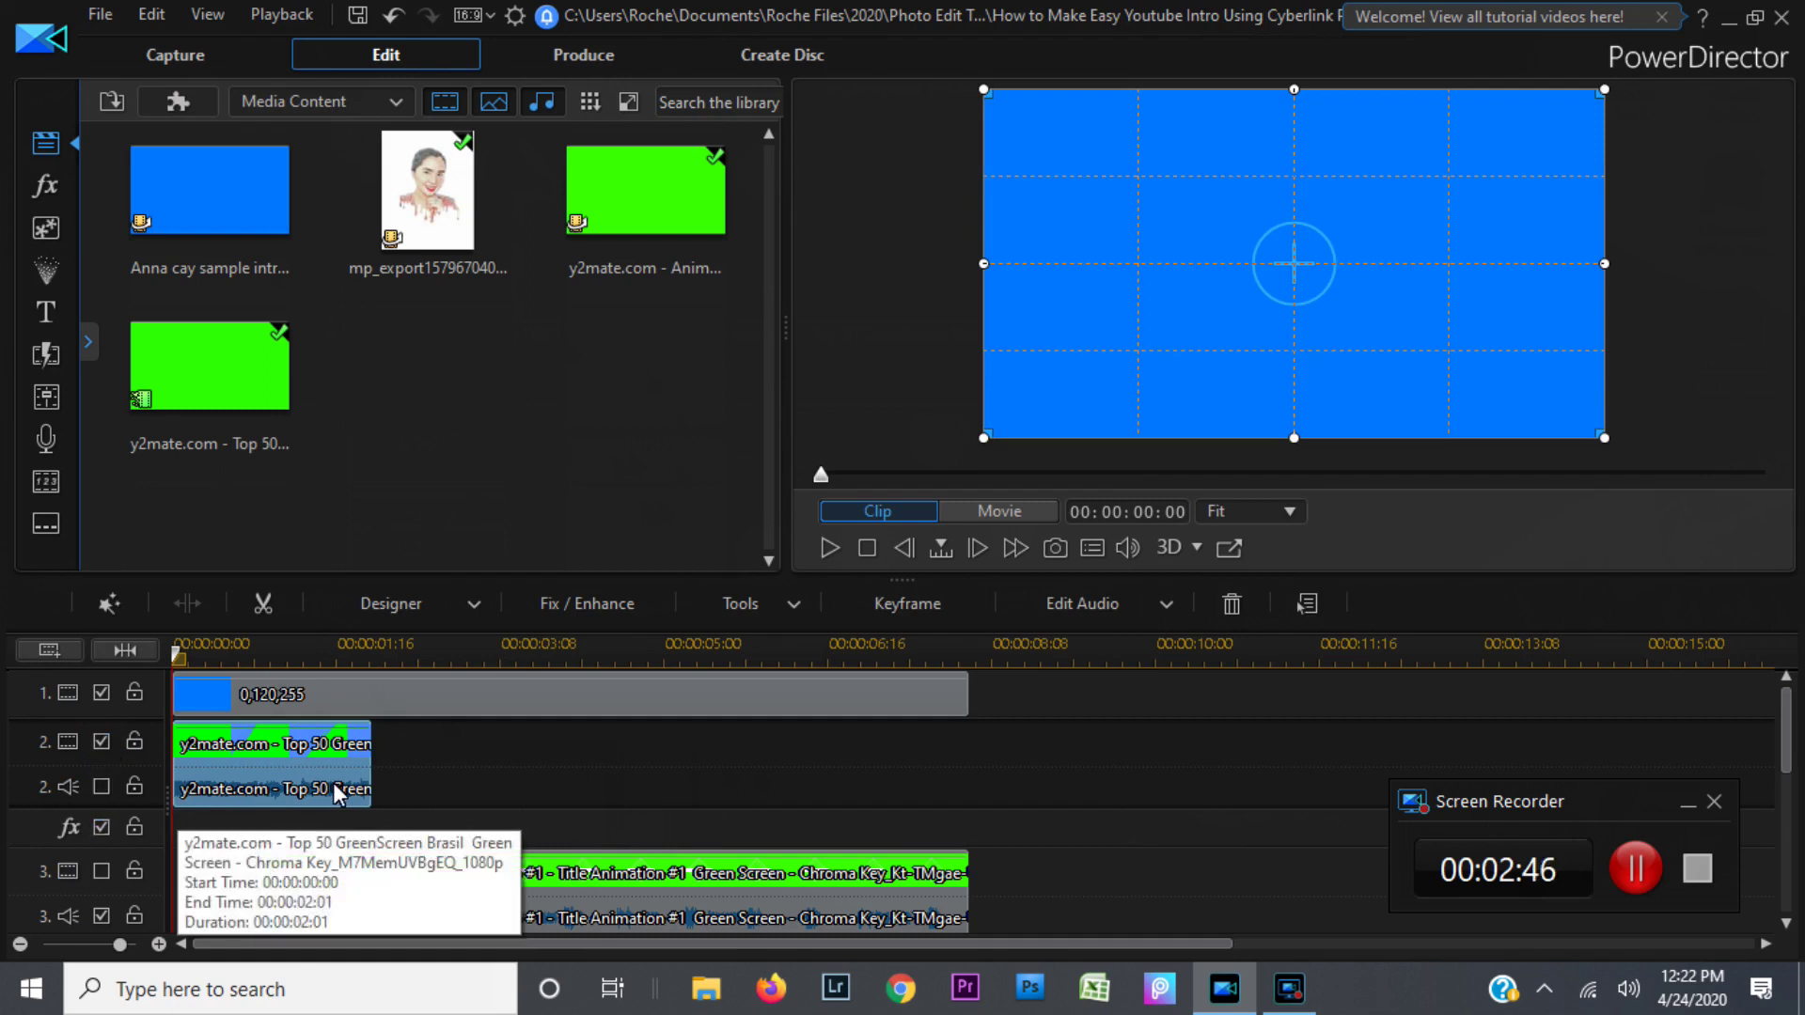
{"action": "left_click", "coordinate": [831, 547]}
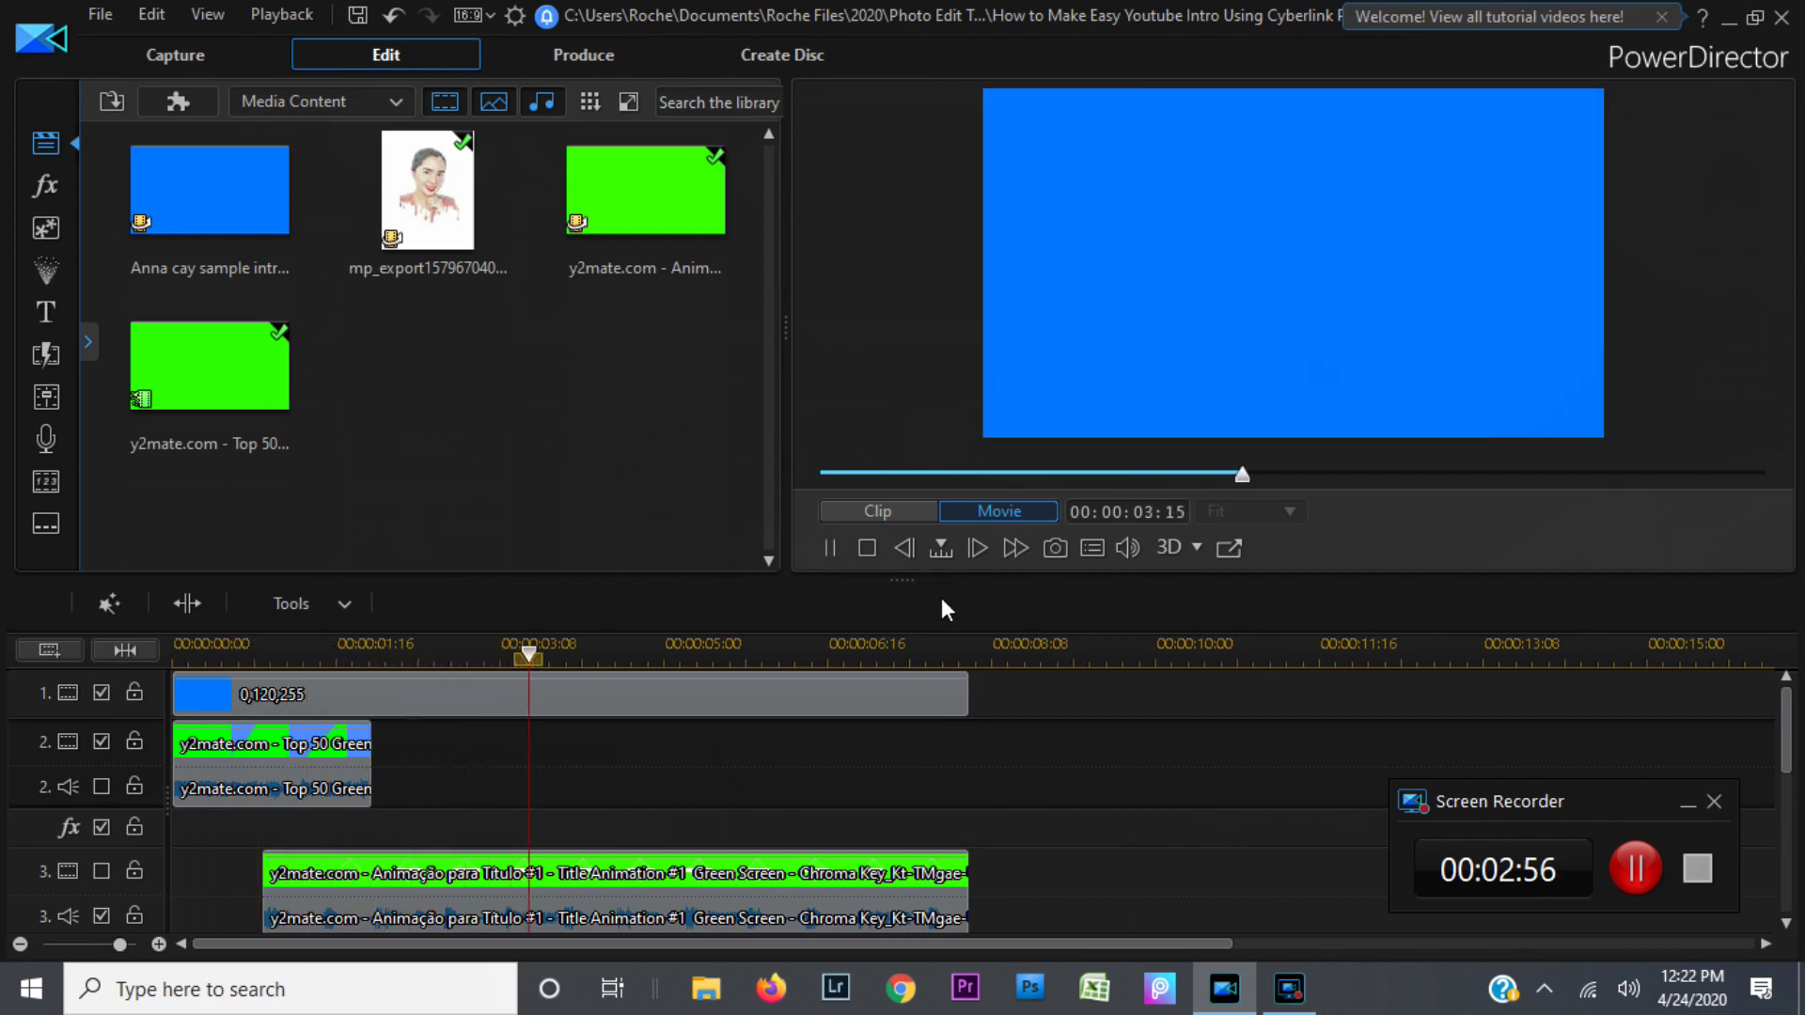
{"action": "left_click", "coordinate": [867, 549]}
Step: Play and pause the intro to watch the green-screen transition, then reselect the track 2 clip
{"action": "left_click", "coordinate": [827, 543]}
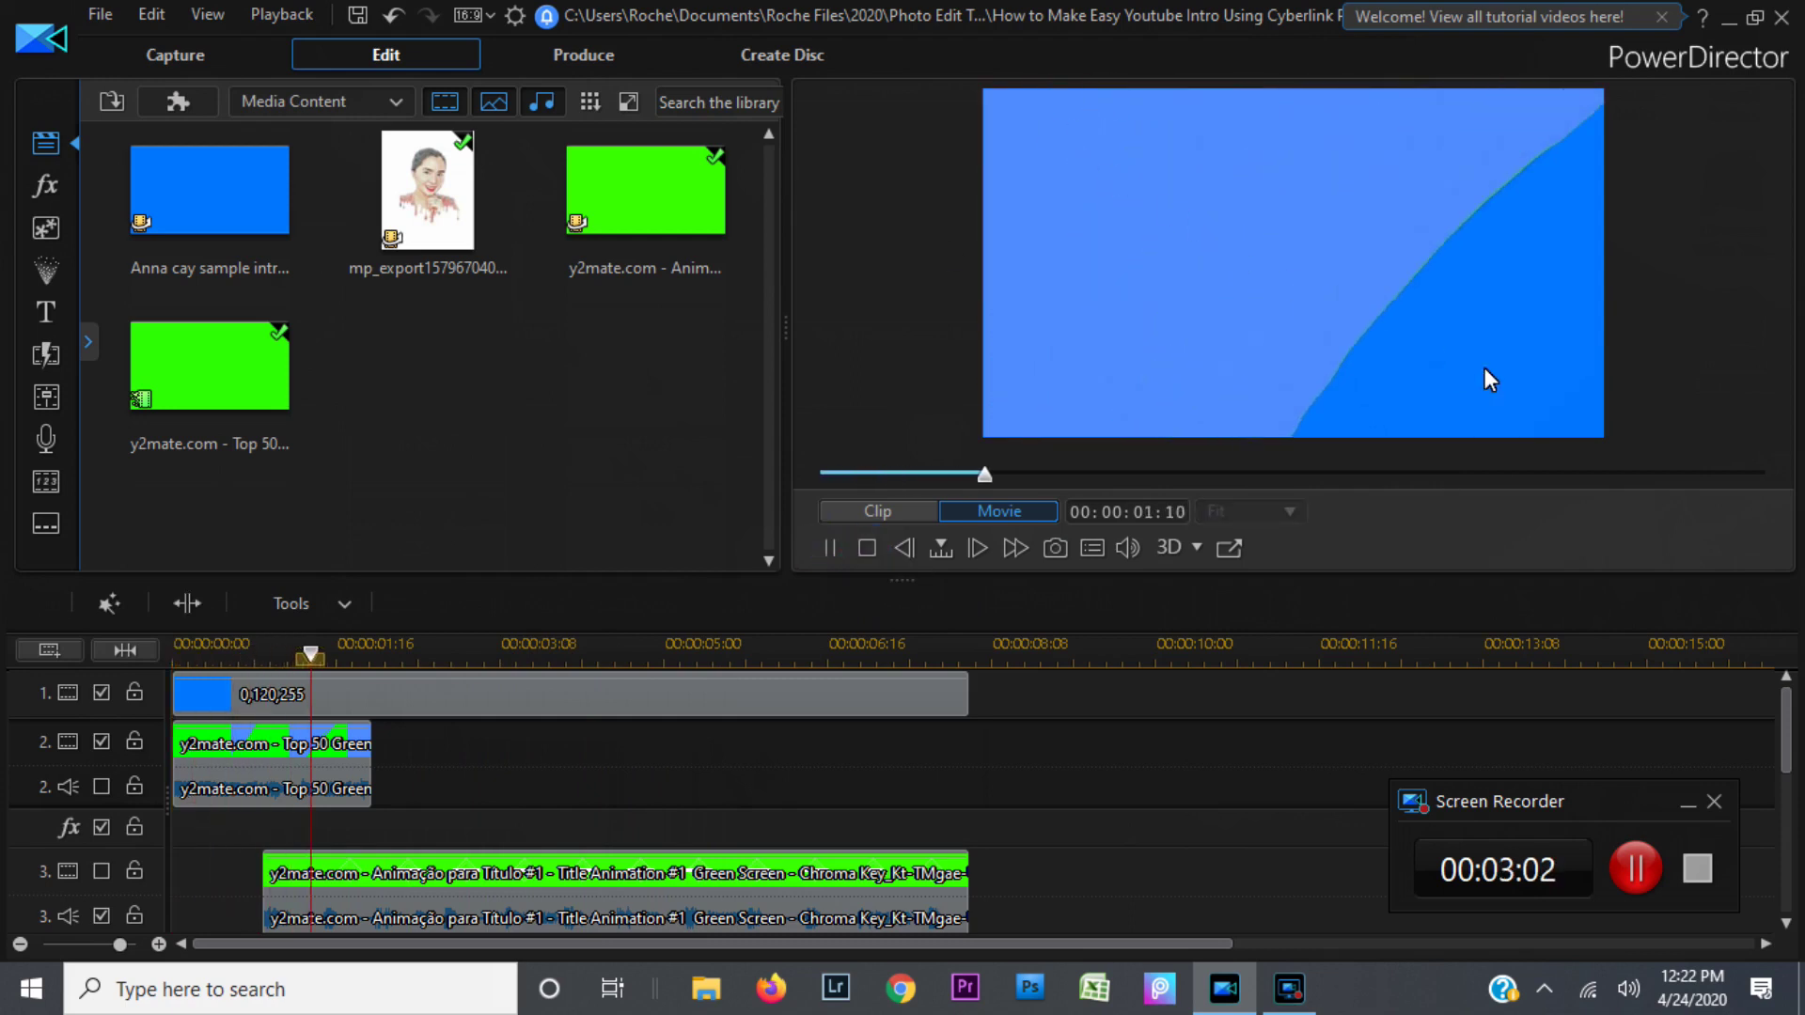
{"action": "left_click", "coordinate": [826, 550]}
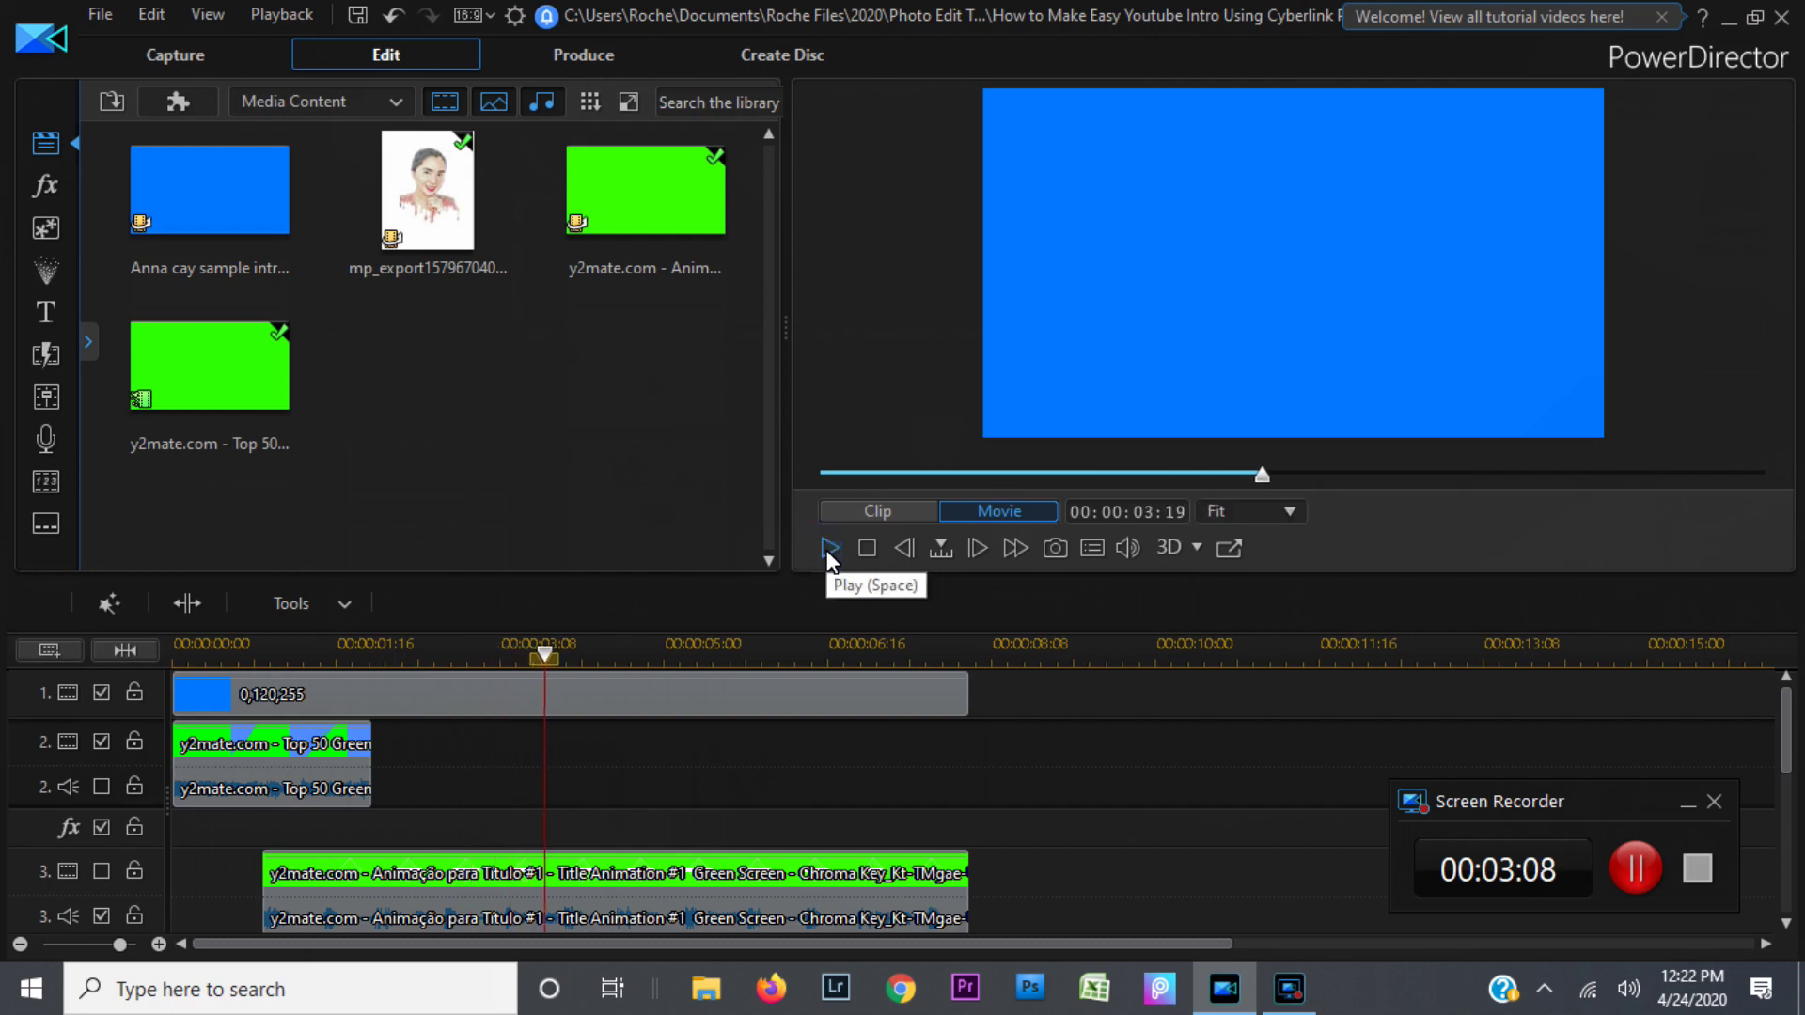
{"action": "left_click", "coordinate": [828, 552]}
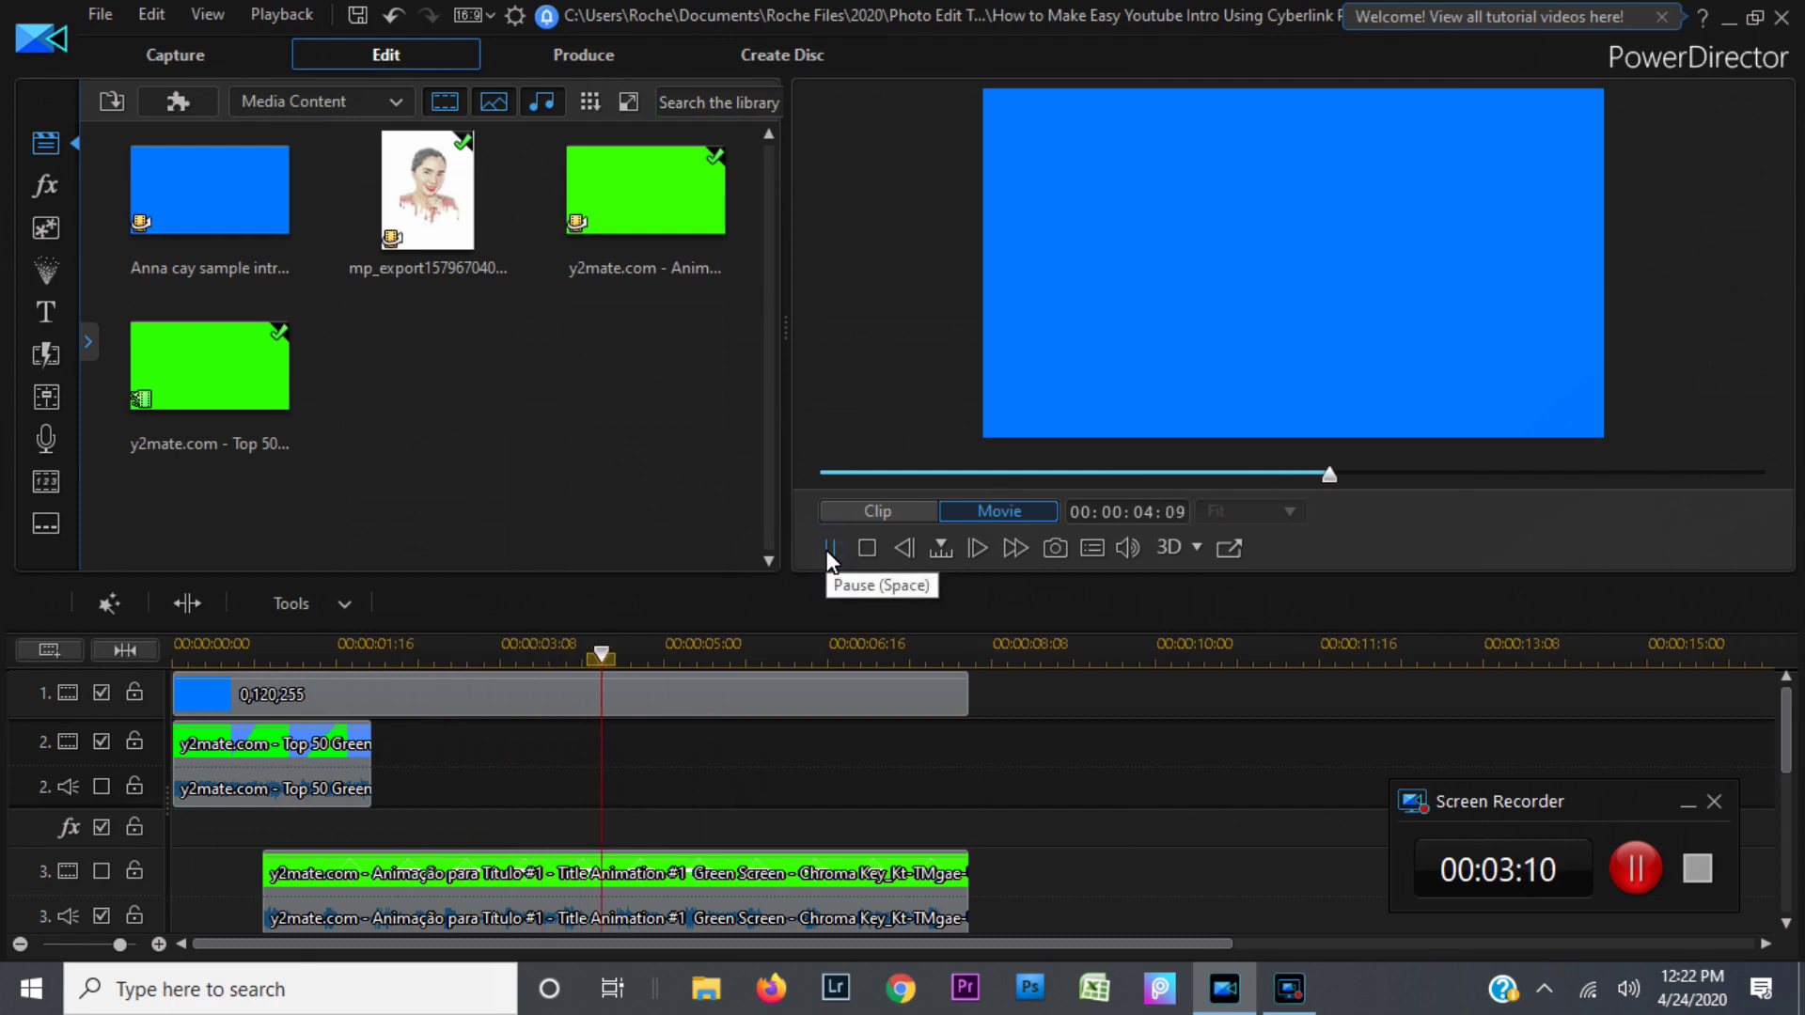
{"action": "left_click", "coordinate": [828, 552]}
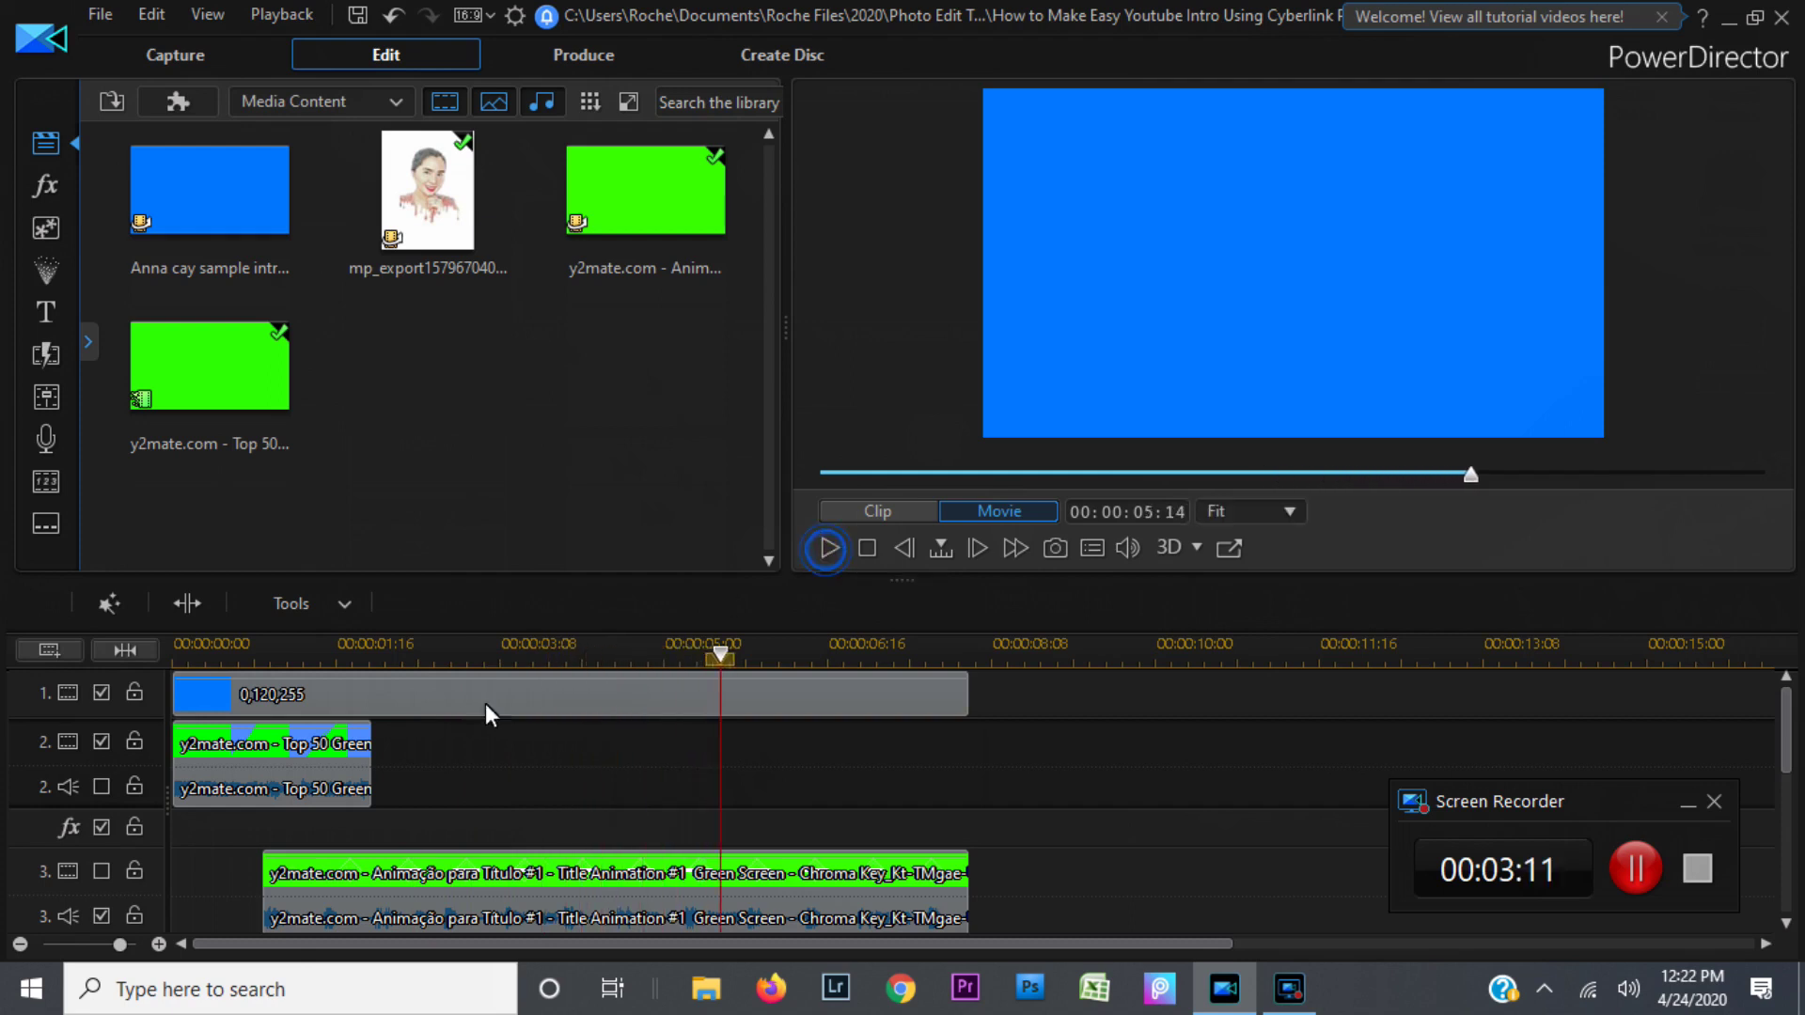
{"action": "left_click", "coordinate": [866, 548]}
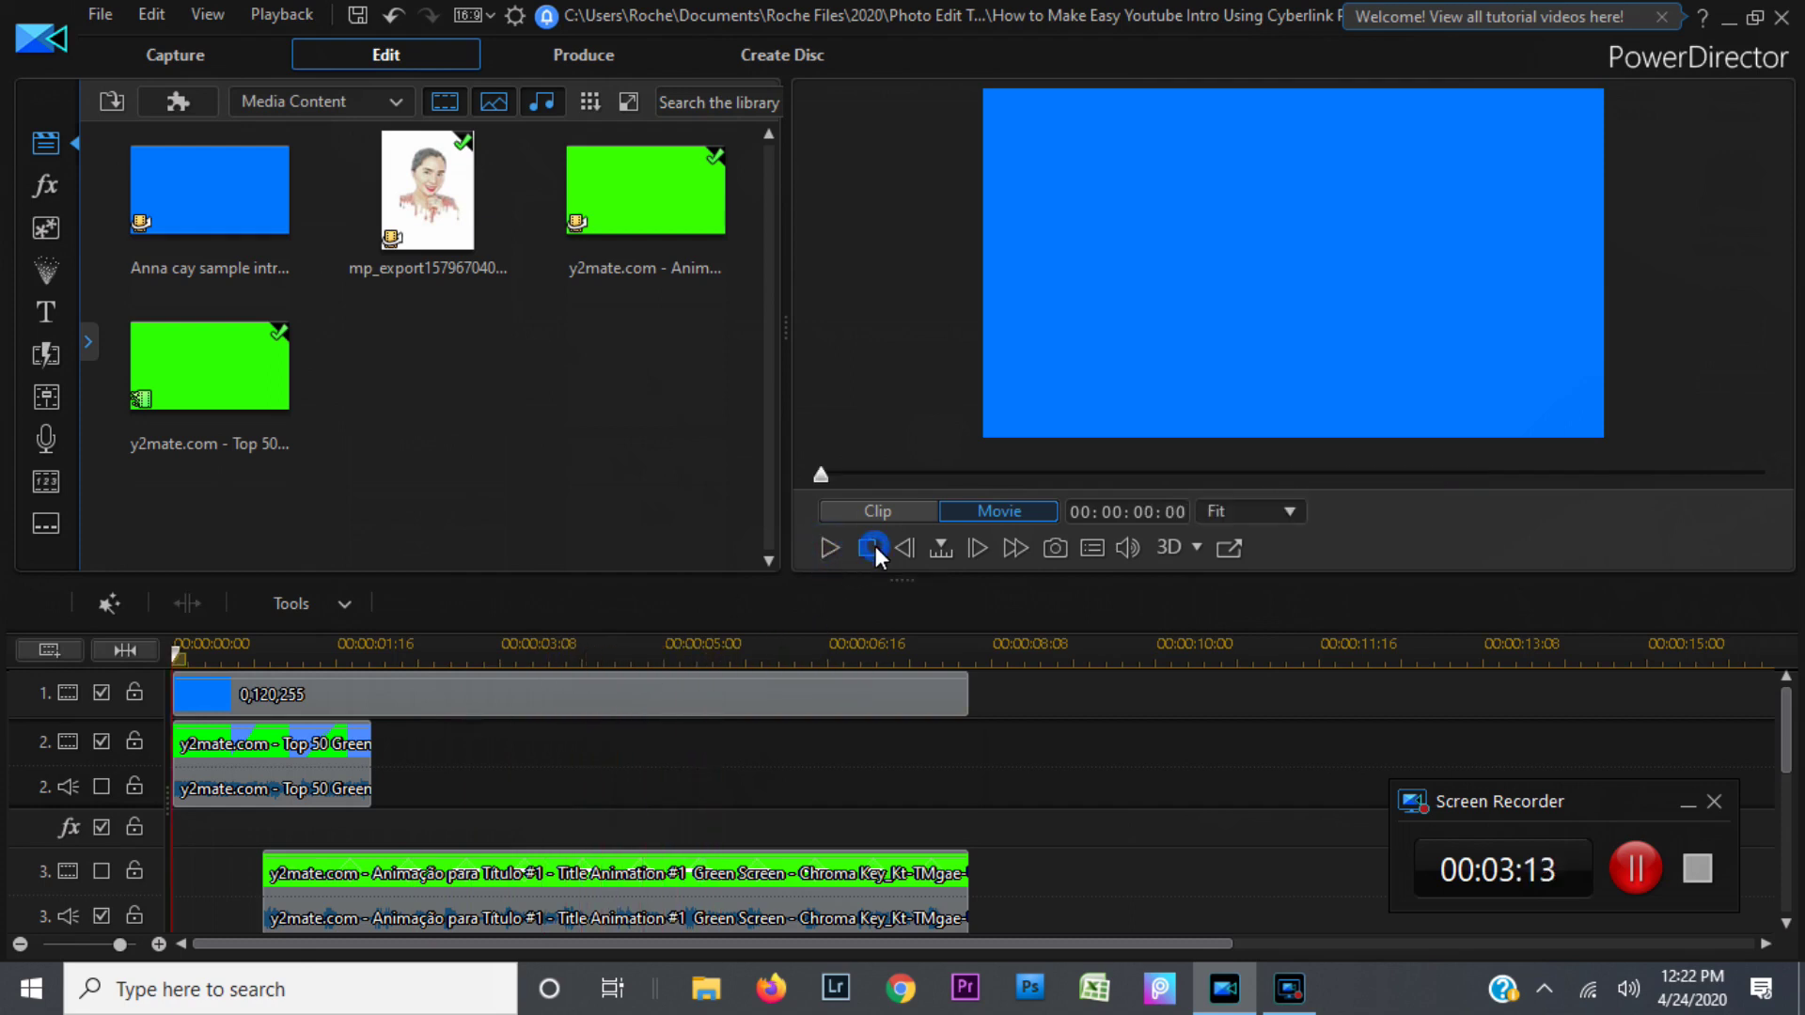
{"action": "left_click", "coordinate": [827, 547]}
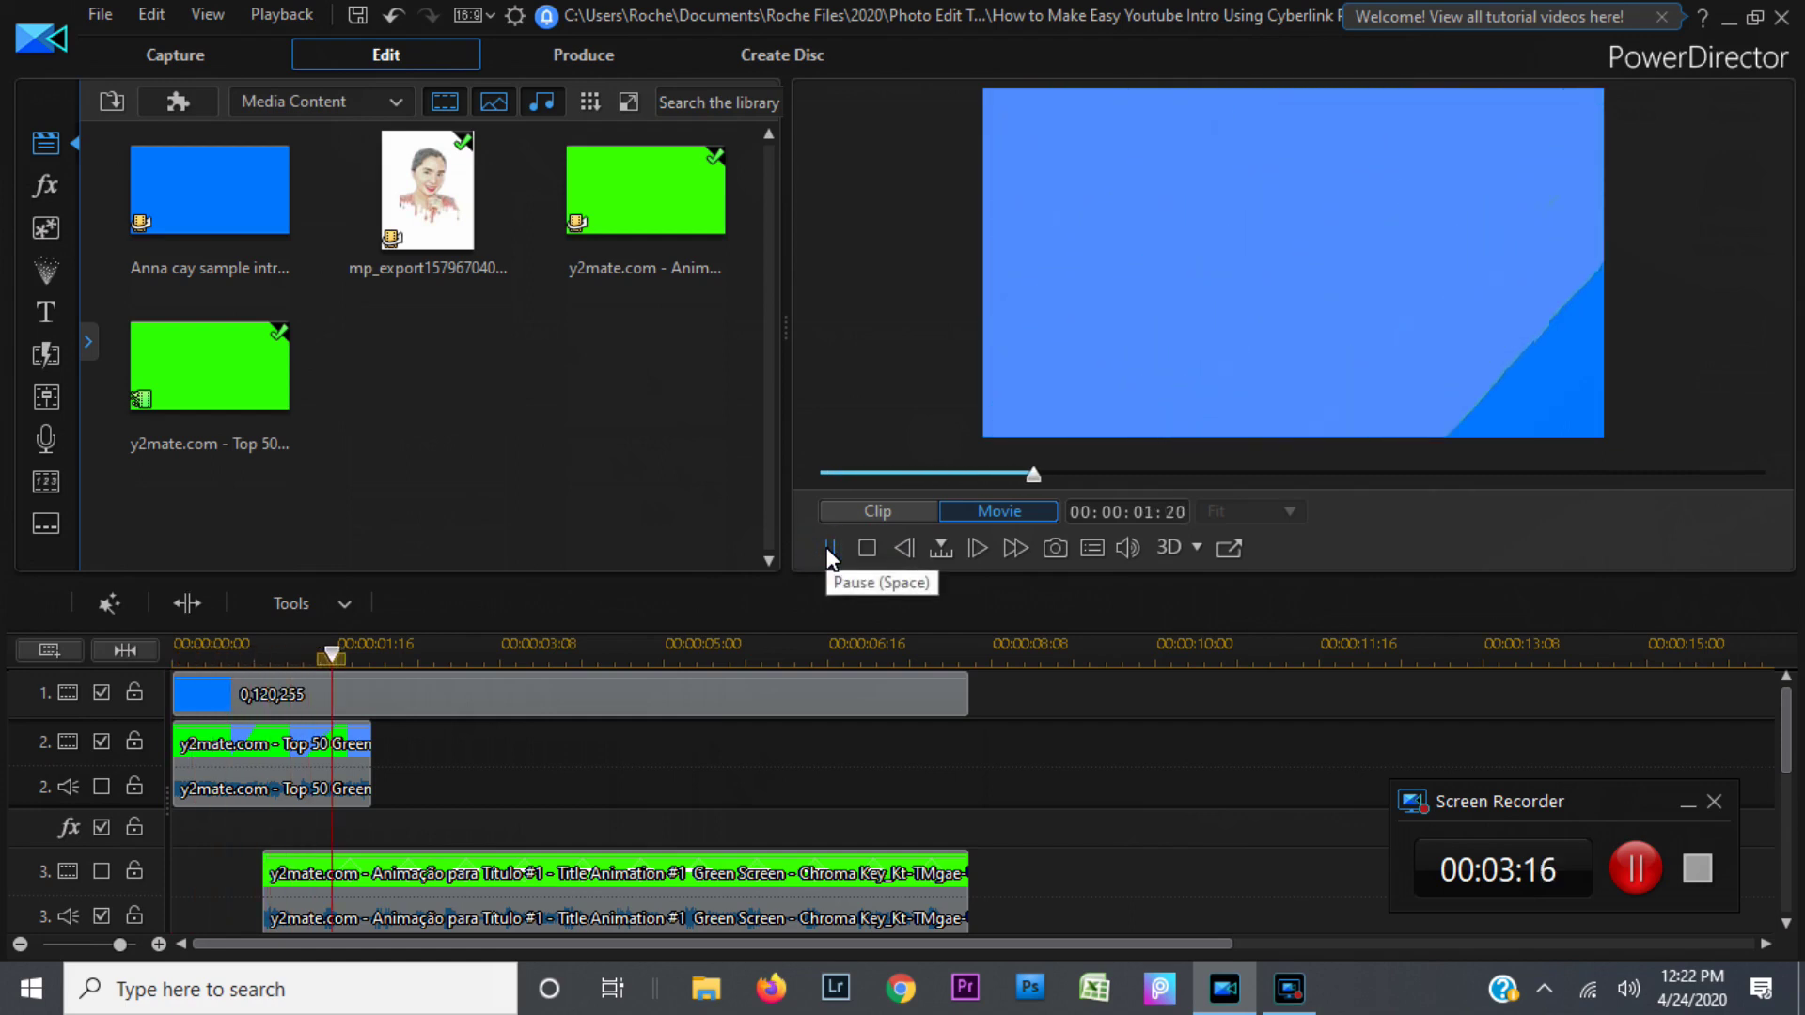
{"action": "left_click", "coordinate": [827, 549]}
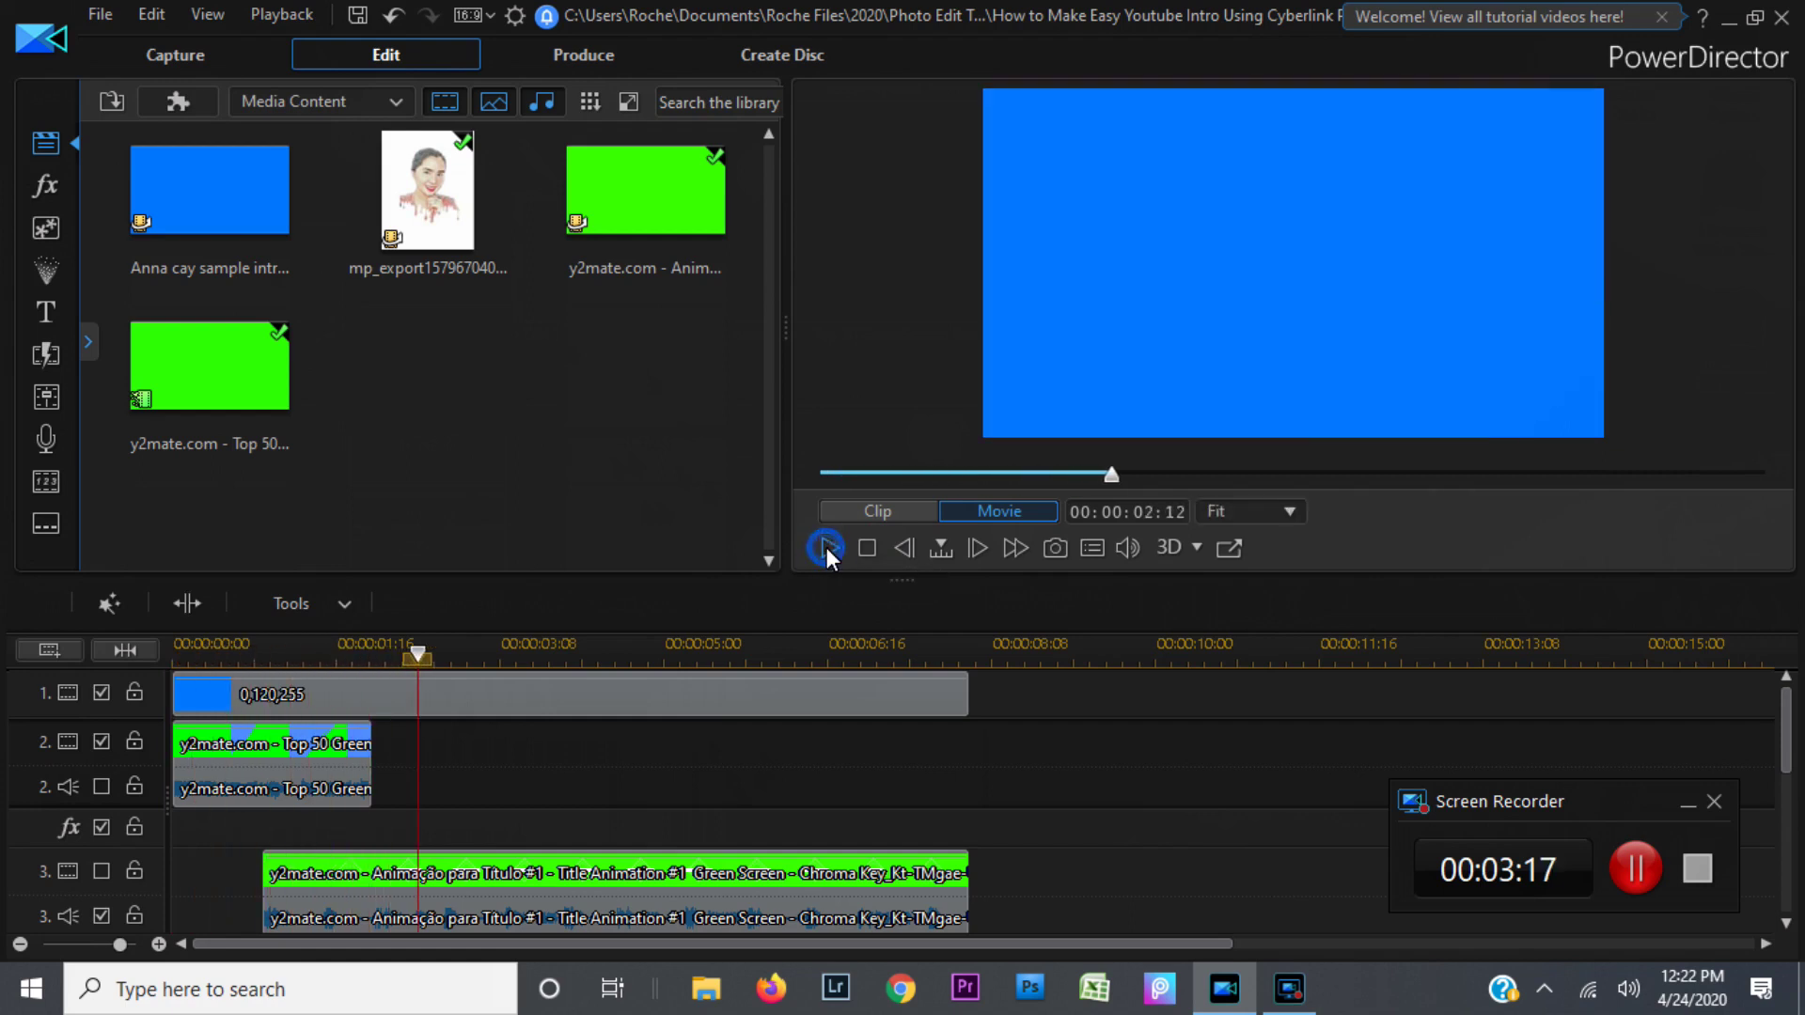
{"action": "left_click", "coordinate": [247, 786]}
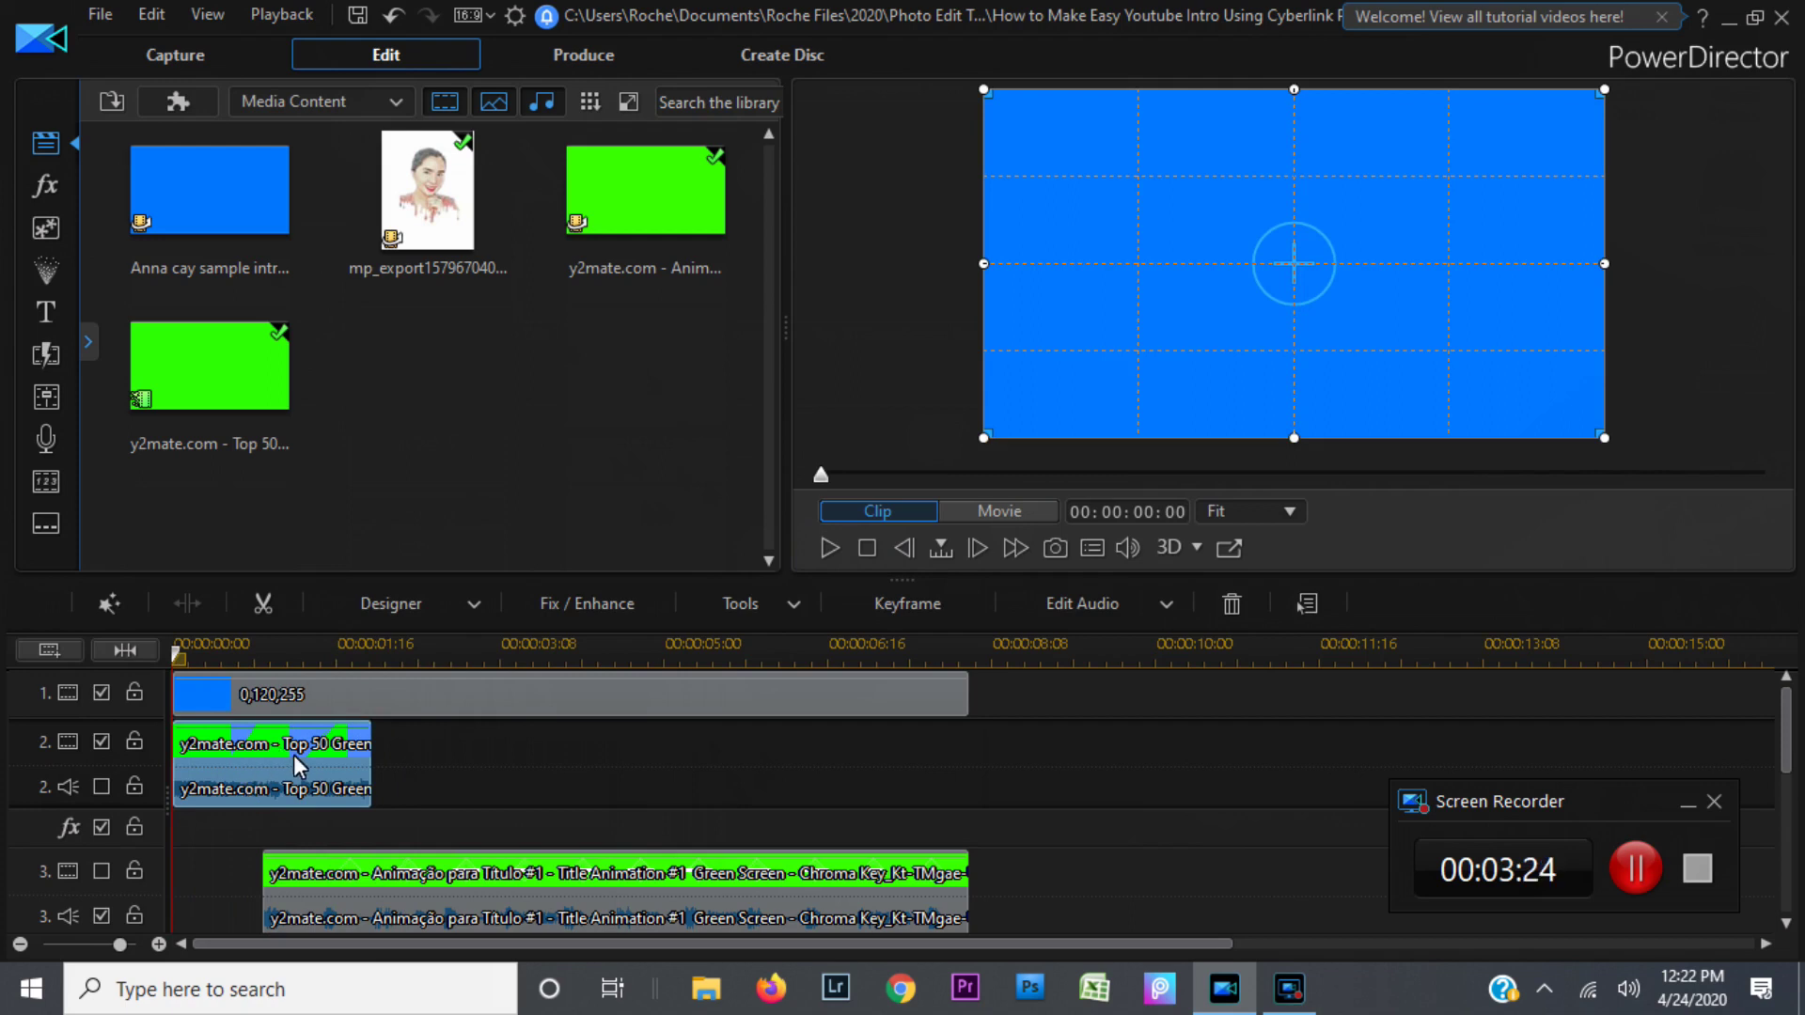
Step: Open the green-screen clip in PiP Designer and untick its Chroma Key option
{"action": "left_click", "coordinate": [427, 602]}
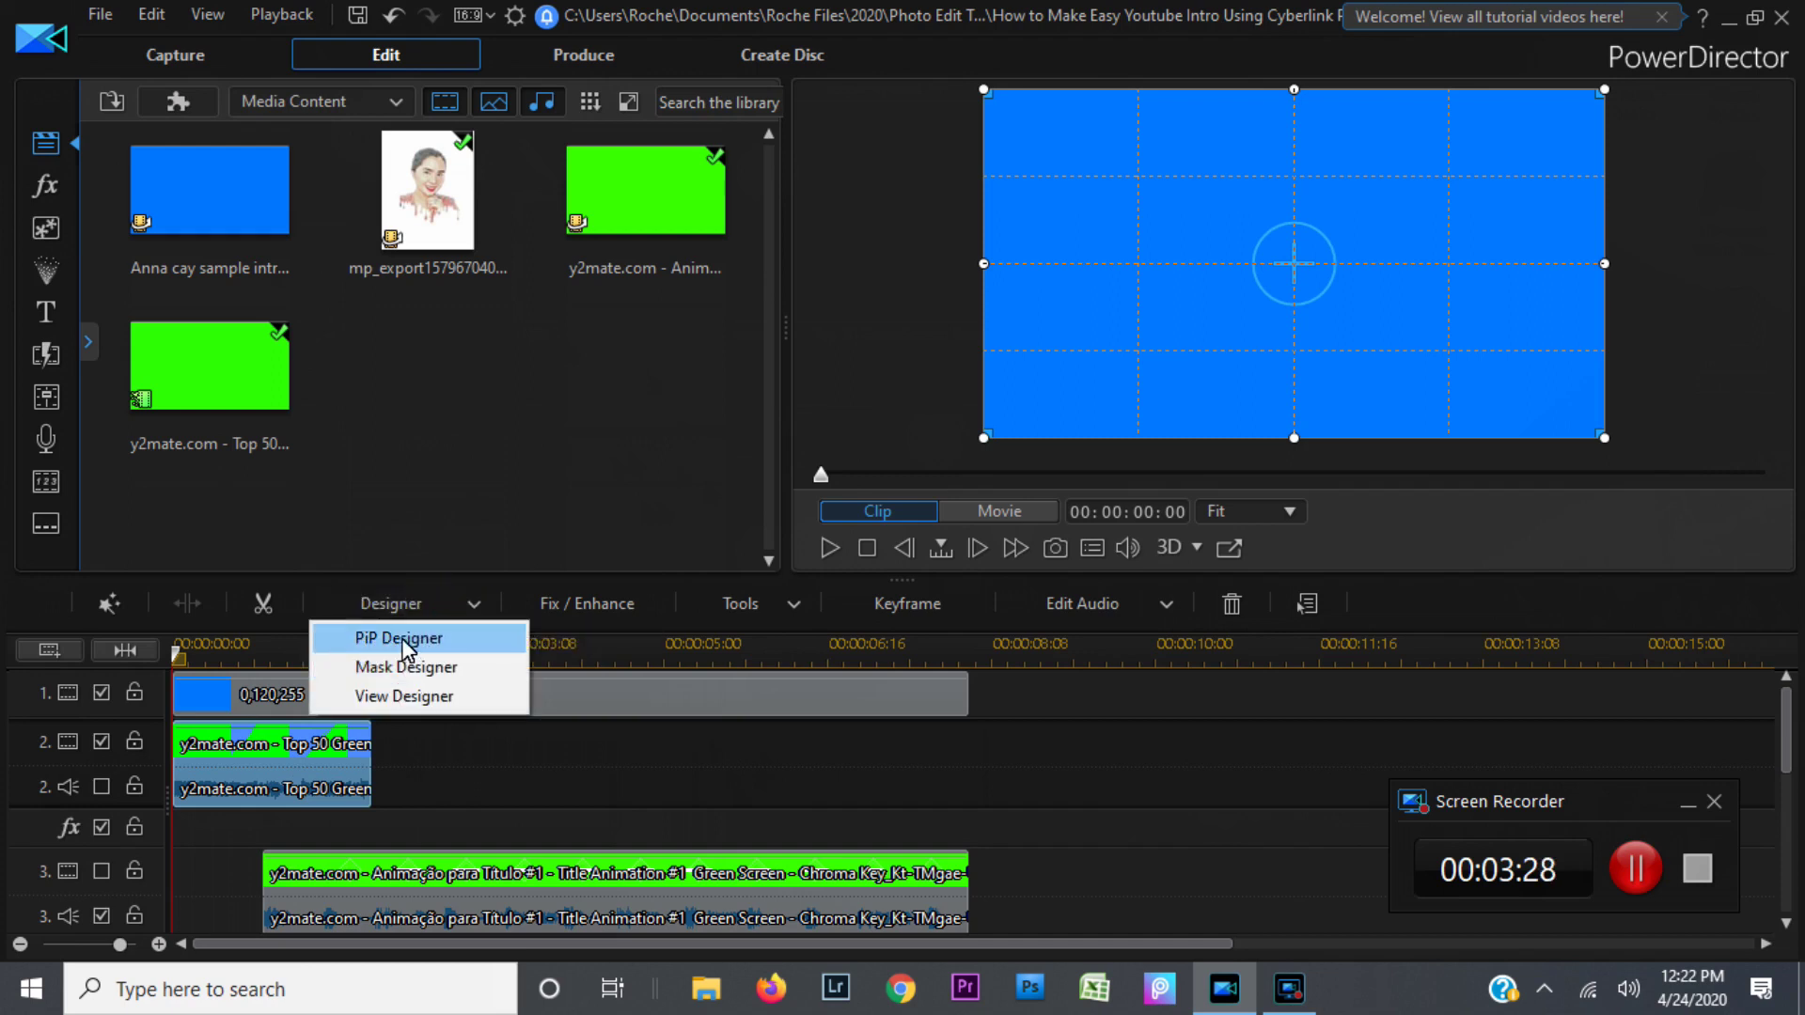
{"action": "left_click", "coordinate": [406, 640]}
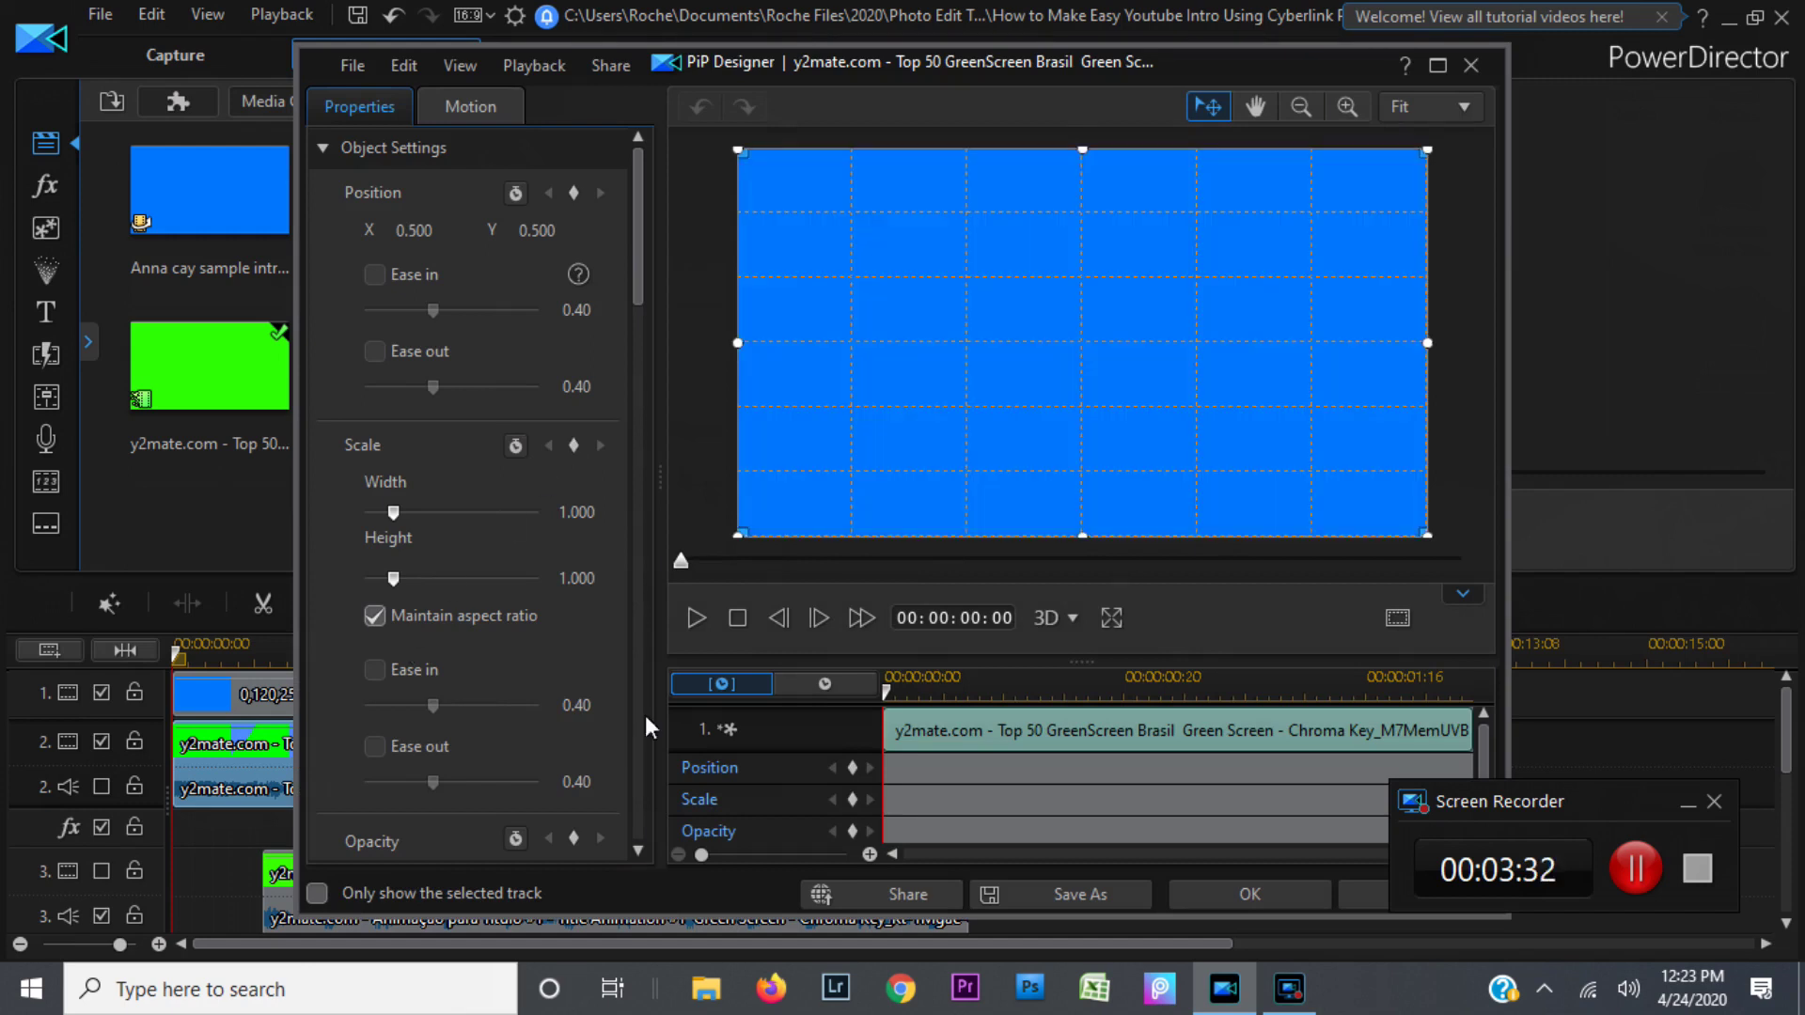
{"action": "left_click", "coordinate": [638, 848]}
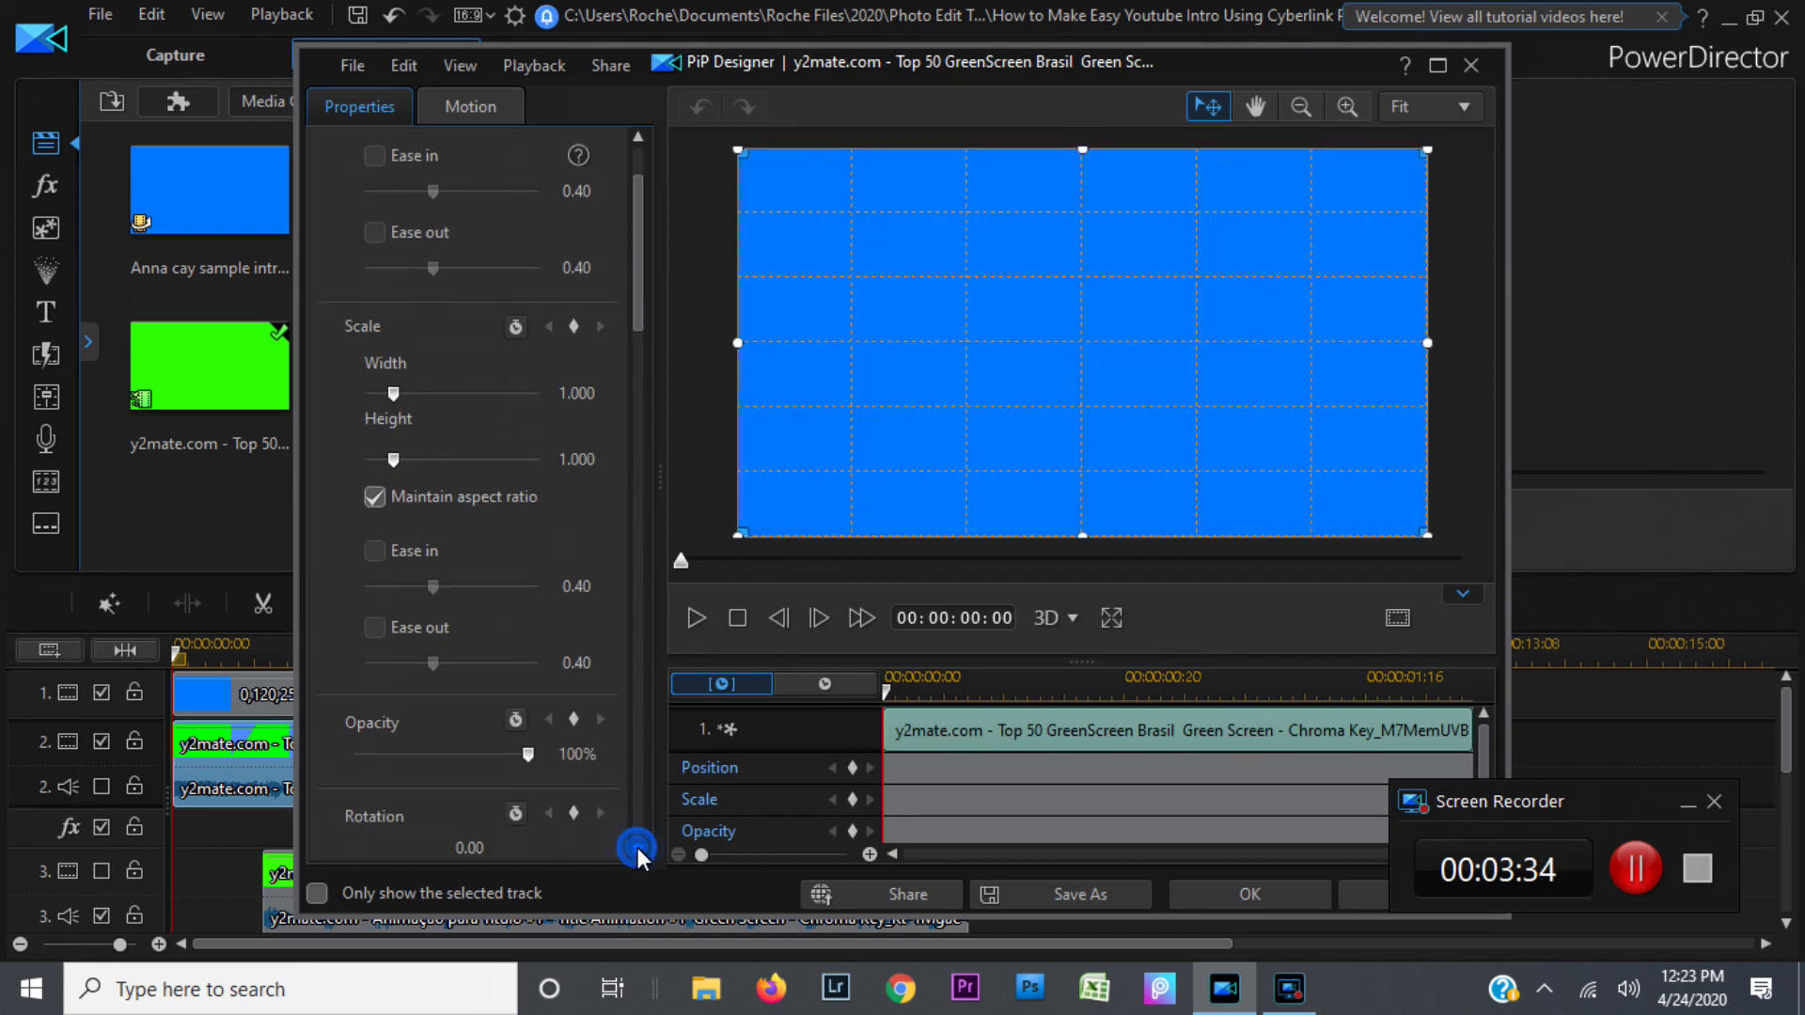
{"action": "left_click", "coordinate": [638, 848]}
{"action": "left_click", "coordinate": [638, 848]}
{"action": "left_click", "coordinate": [638, 848]}
{"action": "left_click", "coordinate": [638, 848]}
{"action": "left_click", "coordinate": [638, 854]}
{"action": "left_click", "coordinate": [638, 853]}
{"action": "left_click", "coordinate": [638, 854]}
{"action": "left_click", "coordinate": [639, 854]}
{"action": "left_click", "coordinate": [638, 854]}
{"action": "left_click", "coordinate": [638, 854]}
{"action": "left_click", "coordinate": [637, 853]}
{"action": "left_click", "coordinate": [638, 854]}
{"action": "left_click", "coordinate": [638, 854]}
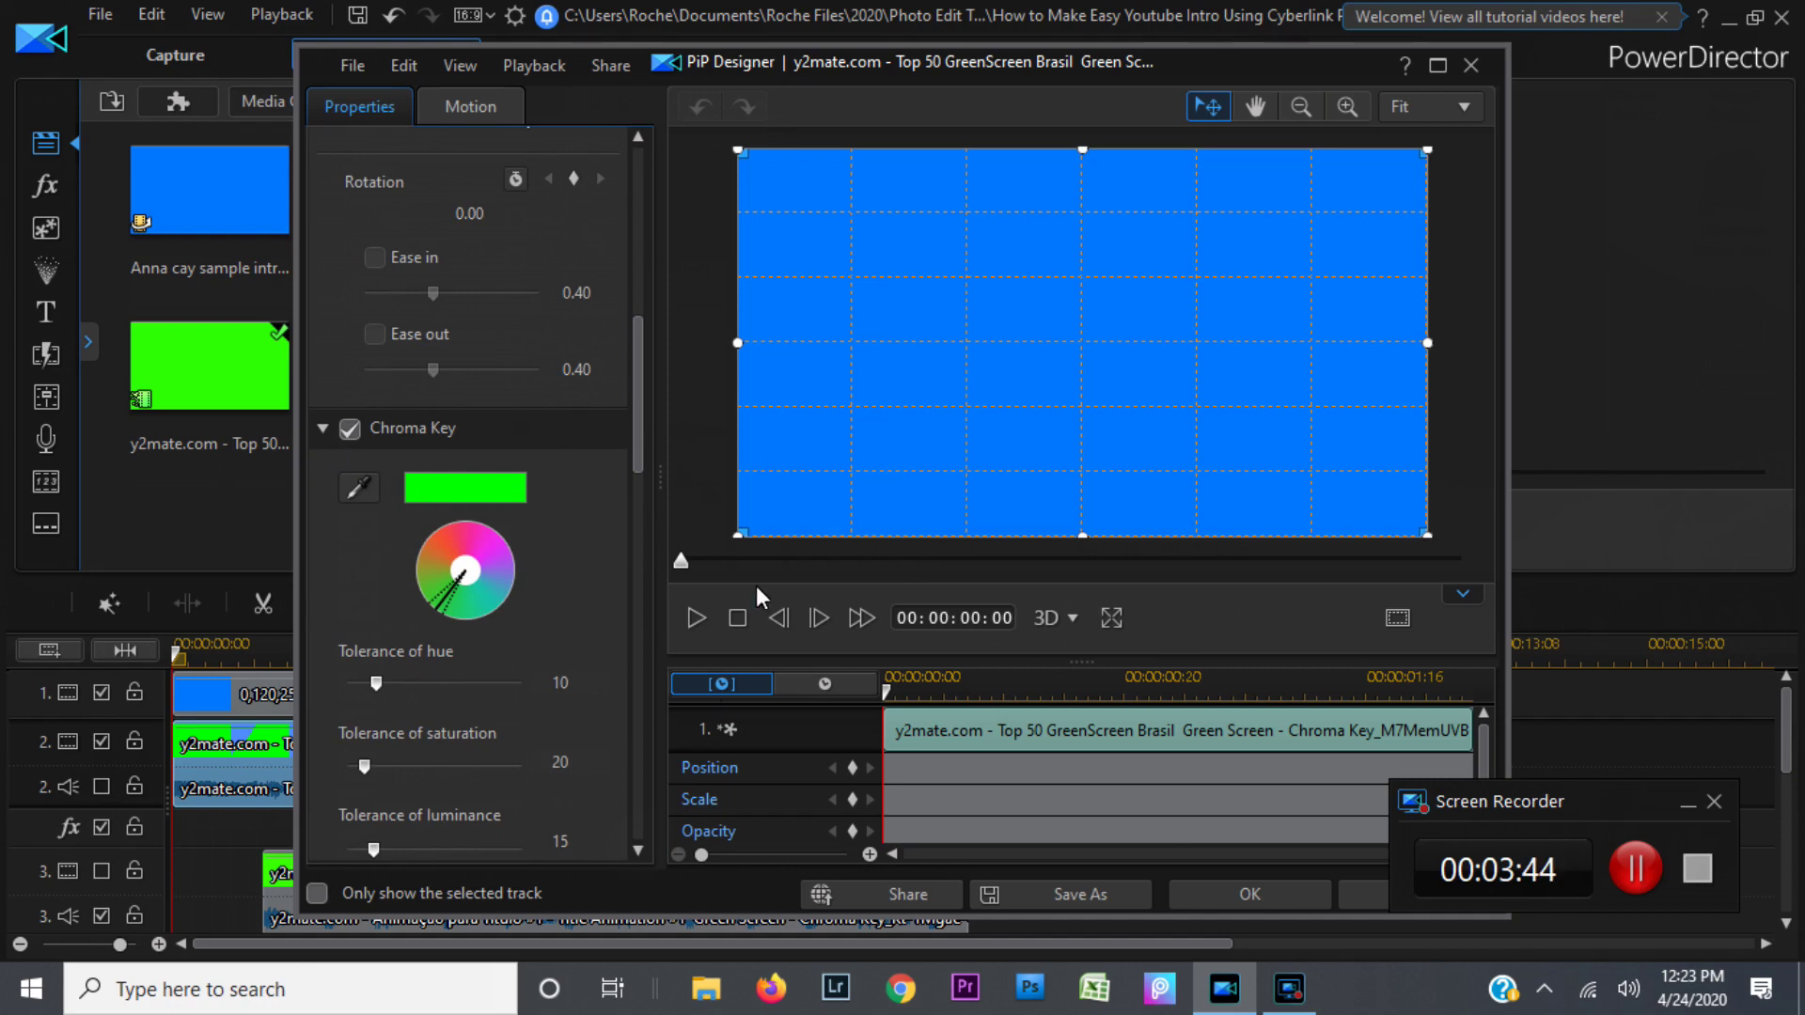
{"action": "left_click", "coordinate": [352, 430]}
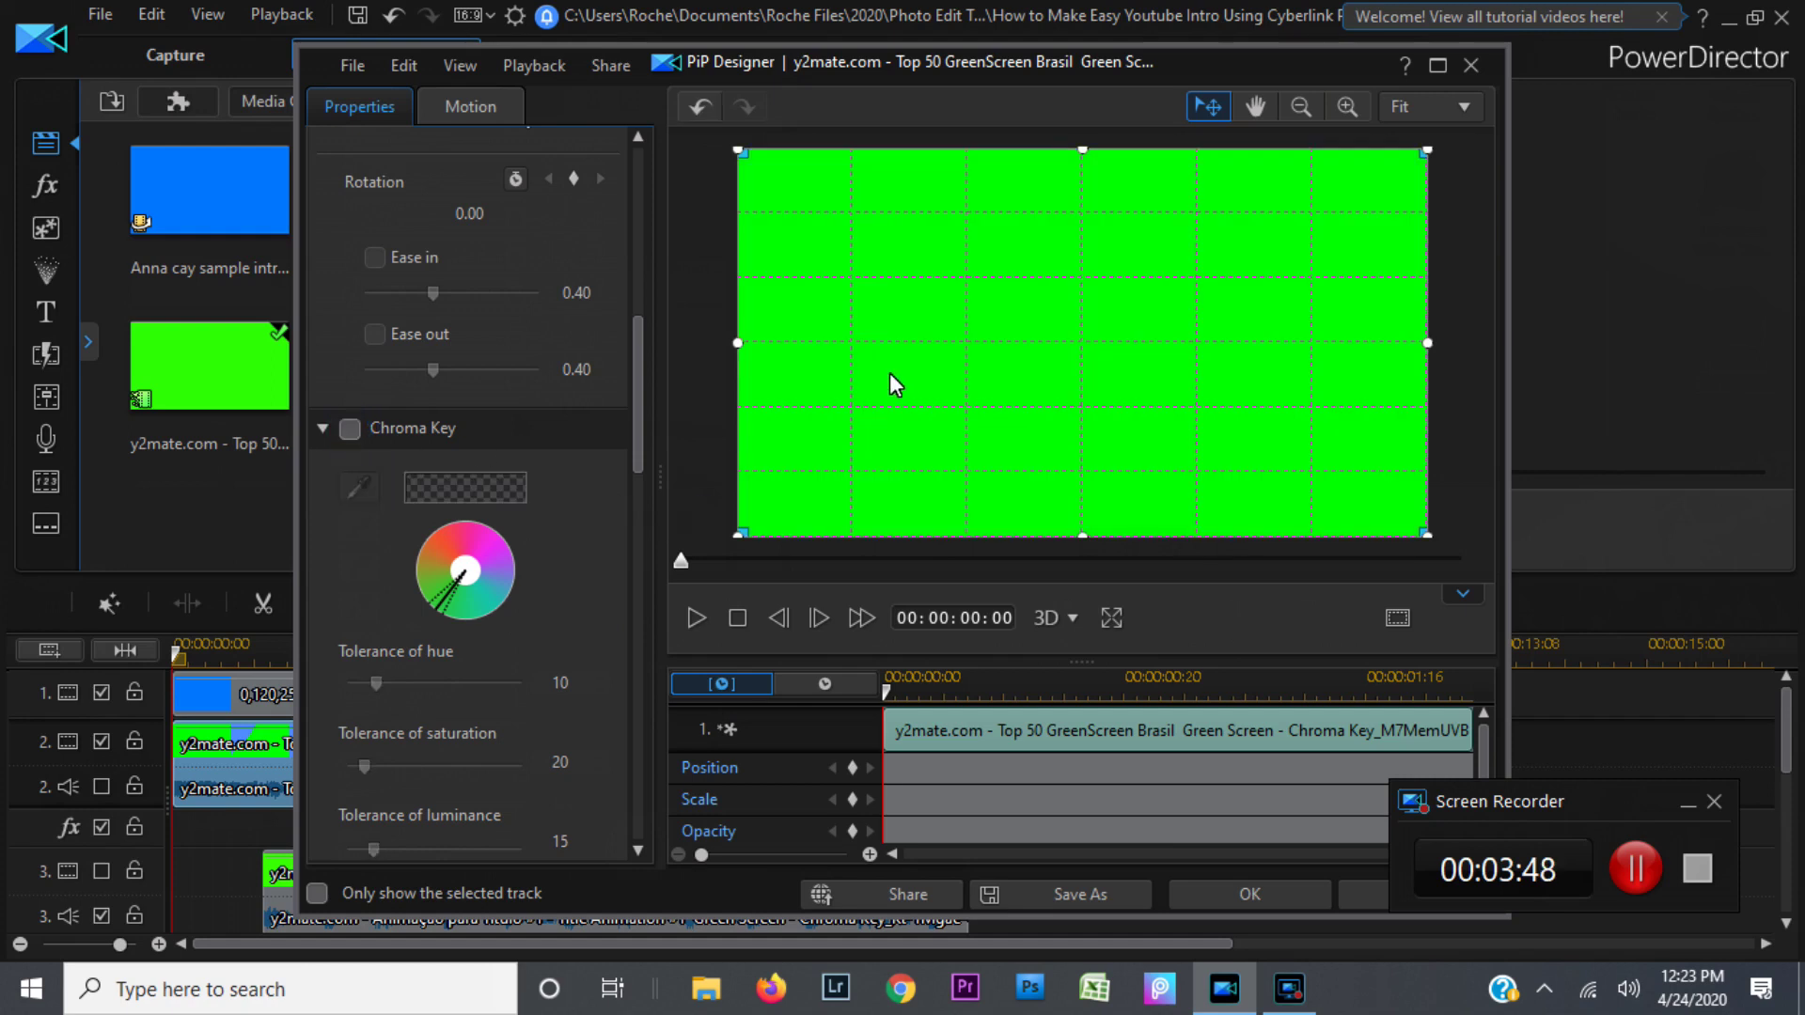
Step: Re-enable Chroma Key and sample a key colour with the eyedropper, previewing the result
{"action": "left_click", "coordinate": [698, 617]}
{"action": "left_click", "coordinate": [349, 429]}
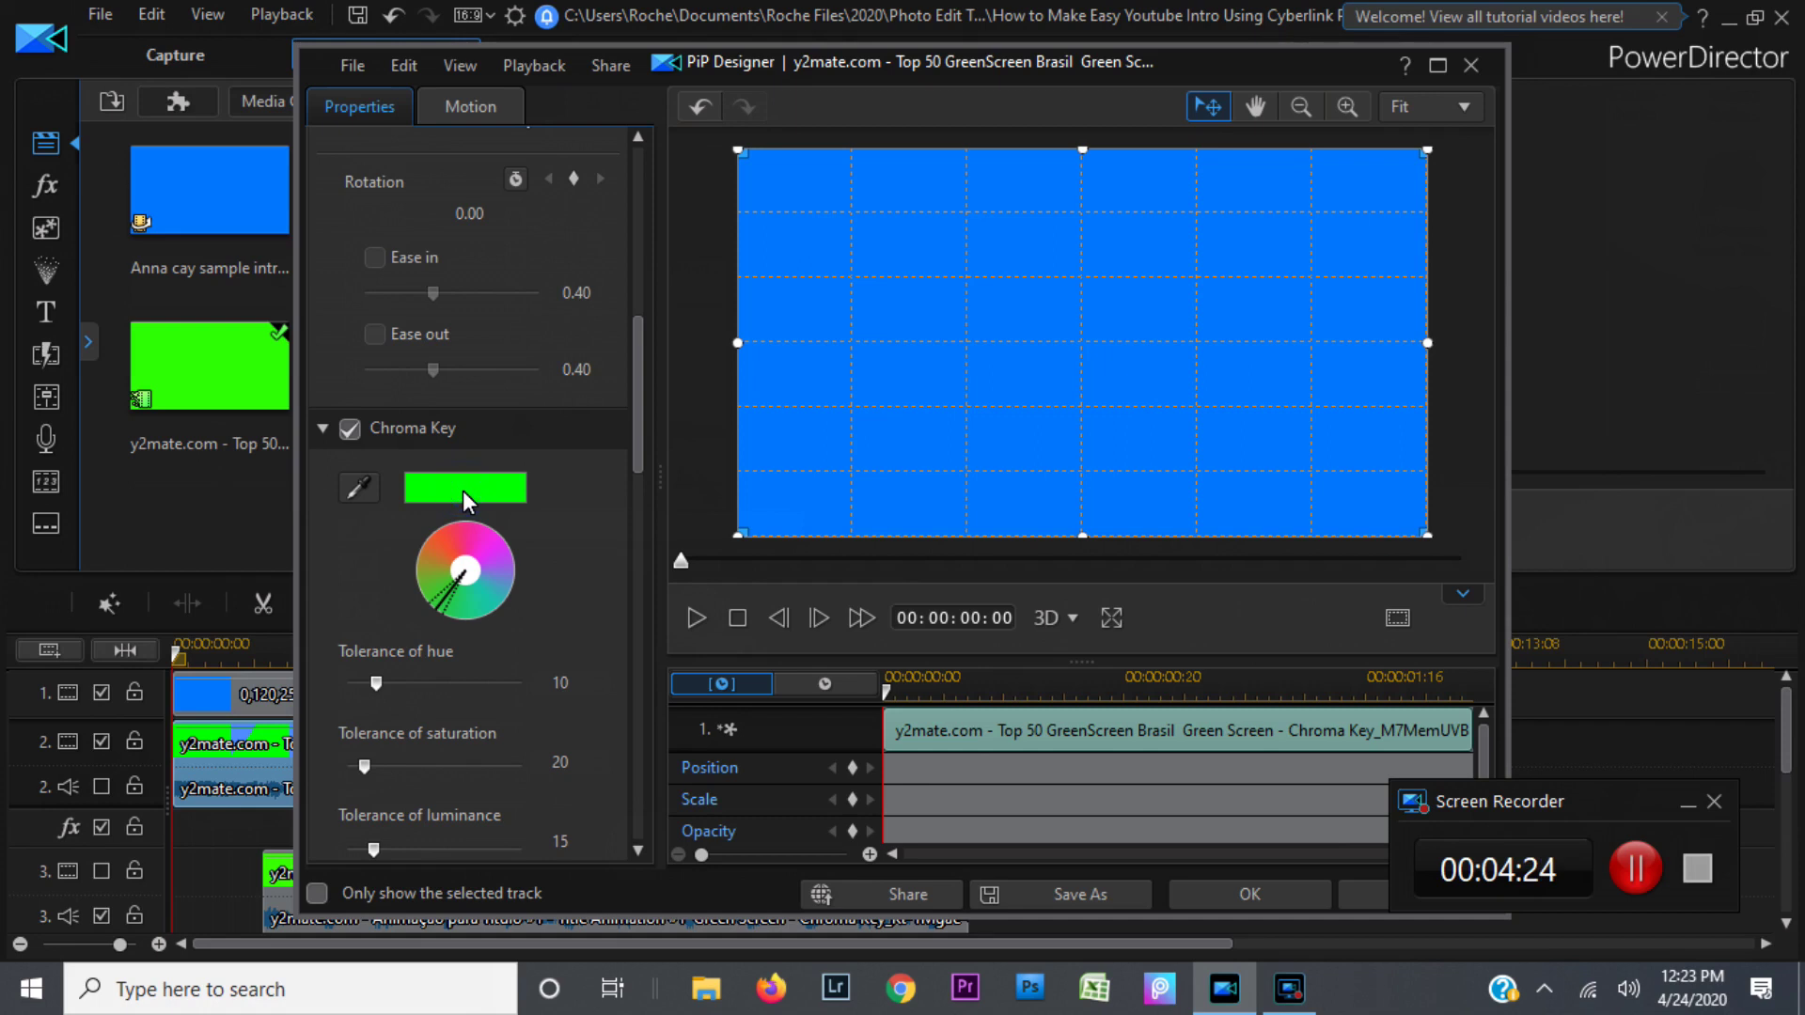
{"action": "left_click", "coordinate": [438, 547]}
{"action": "left_click", "coordinate": [476, 628]}
{"action": "left_click", "coordinate": [358, 489]}
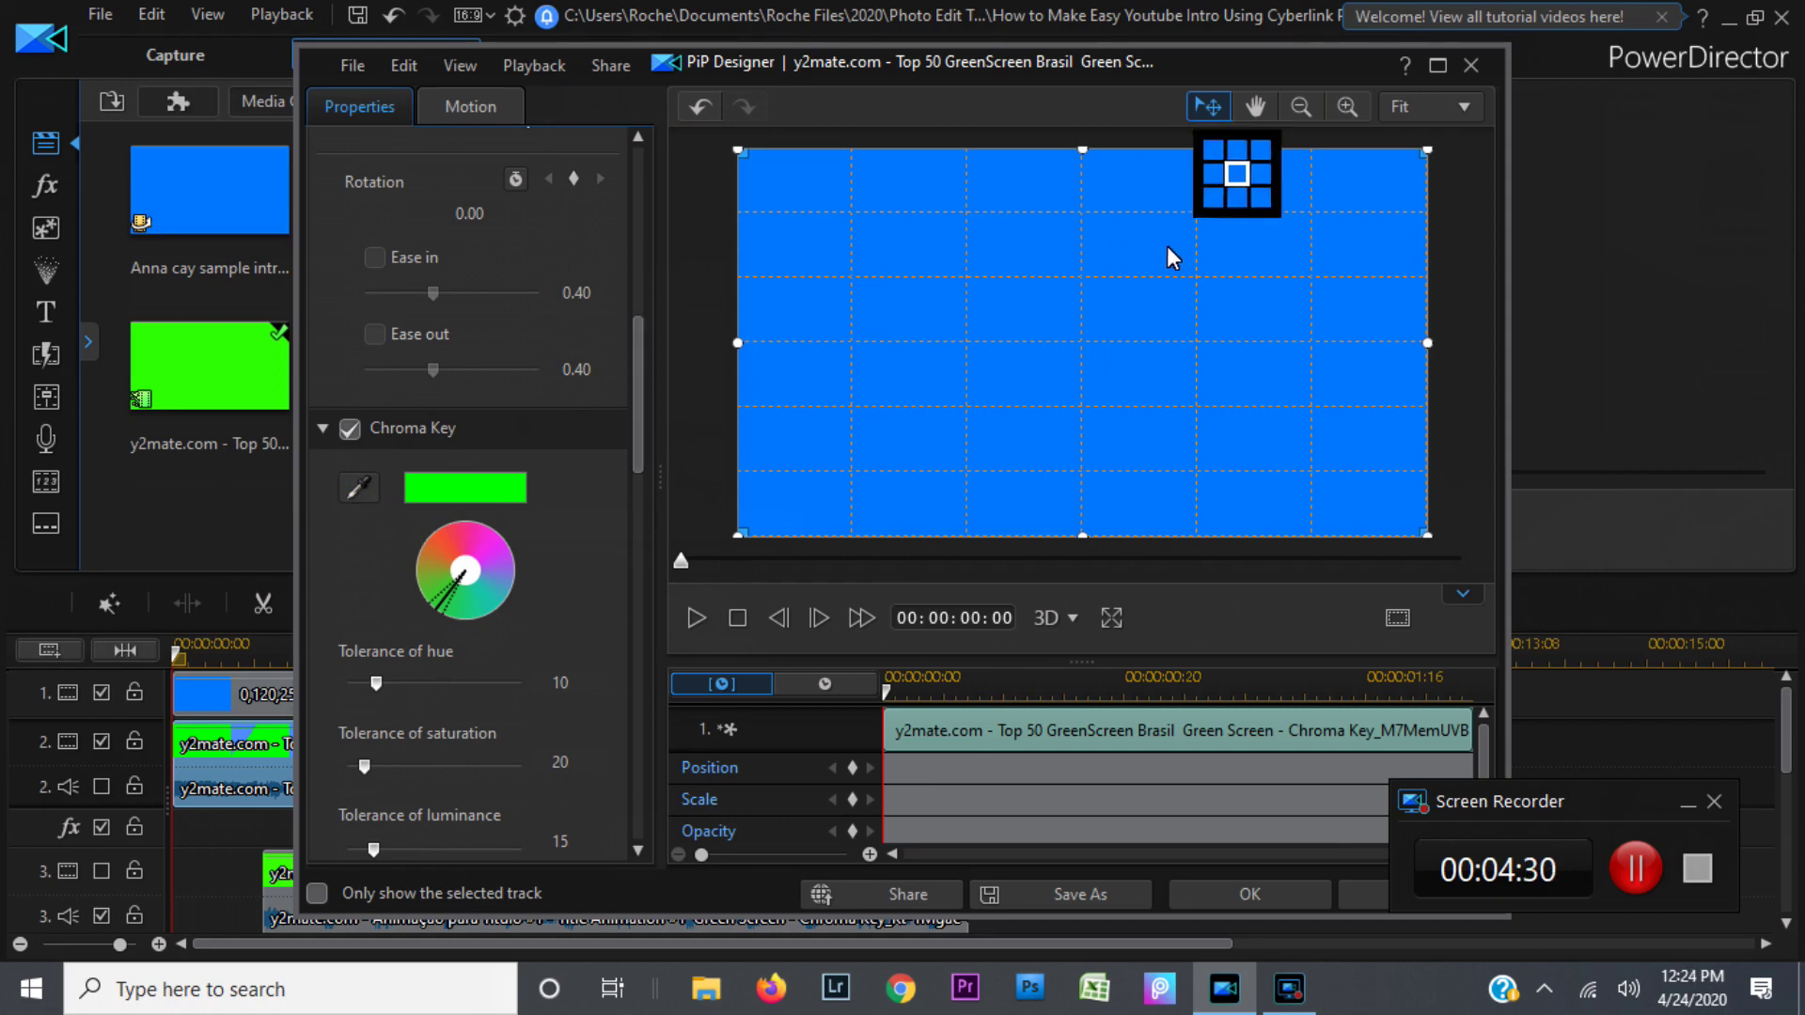
{"action": "left_click", "coordinate": [1104, 314]}
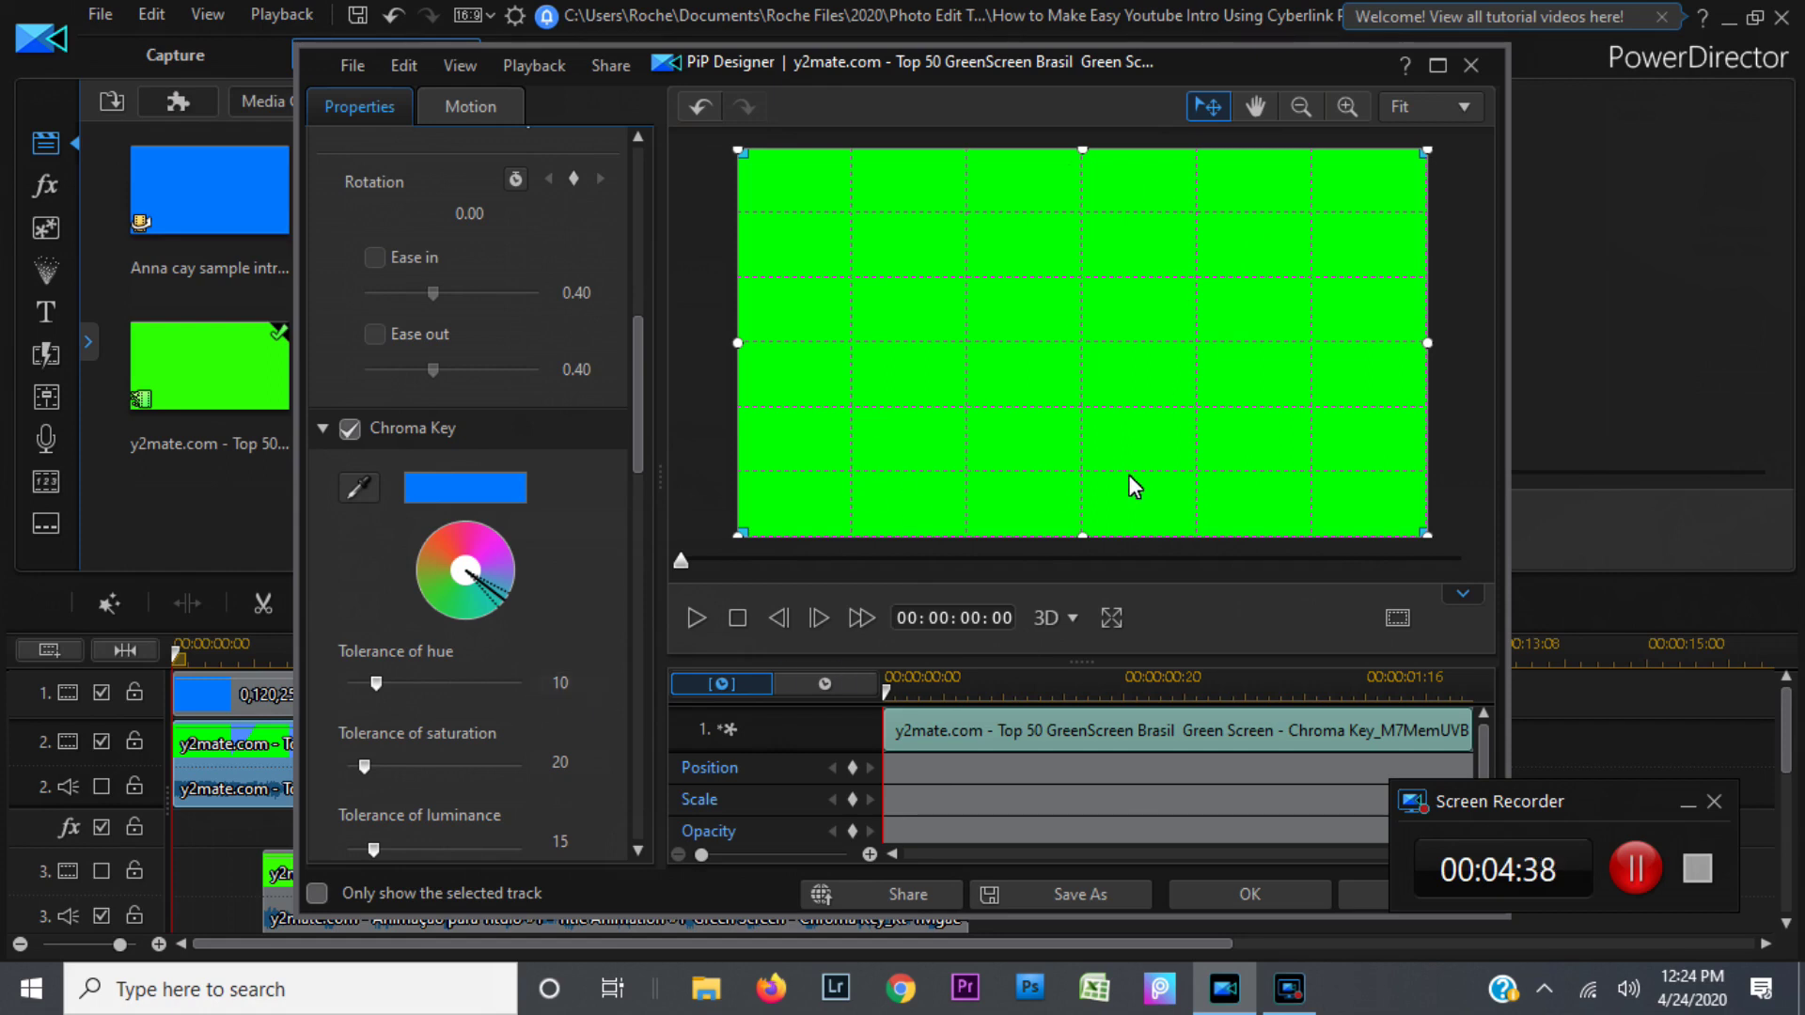
{"action": "left_click", "coordinate": [697, 619]}
Step: Resample the green as the key colour, replay the preview, and confirm with OK
{"action": "left_click", "coordinate": [359, 488]}
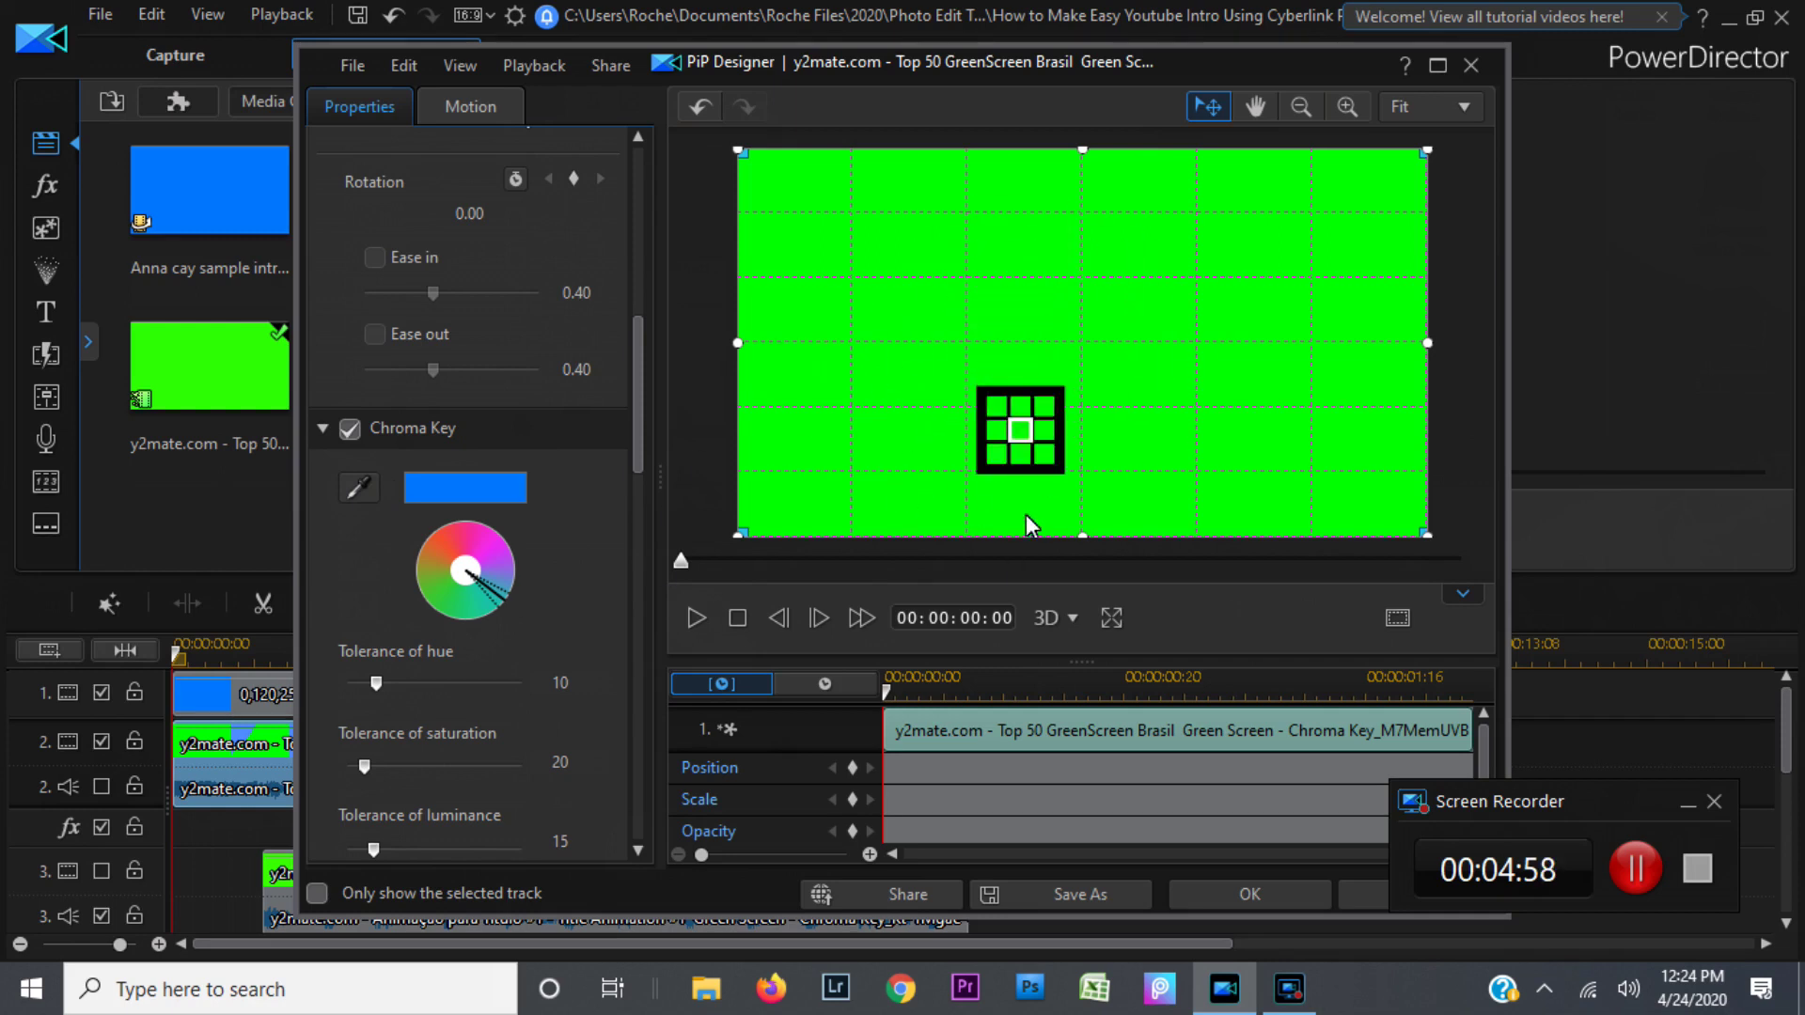
{"action": "left_click", "coordinate": [1066, 335]}
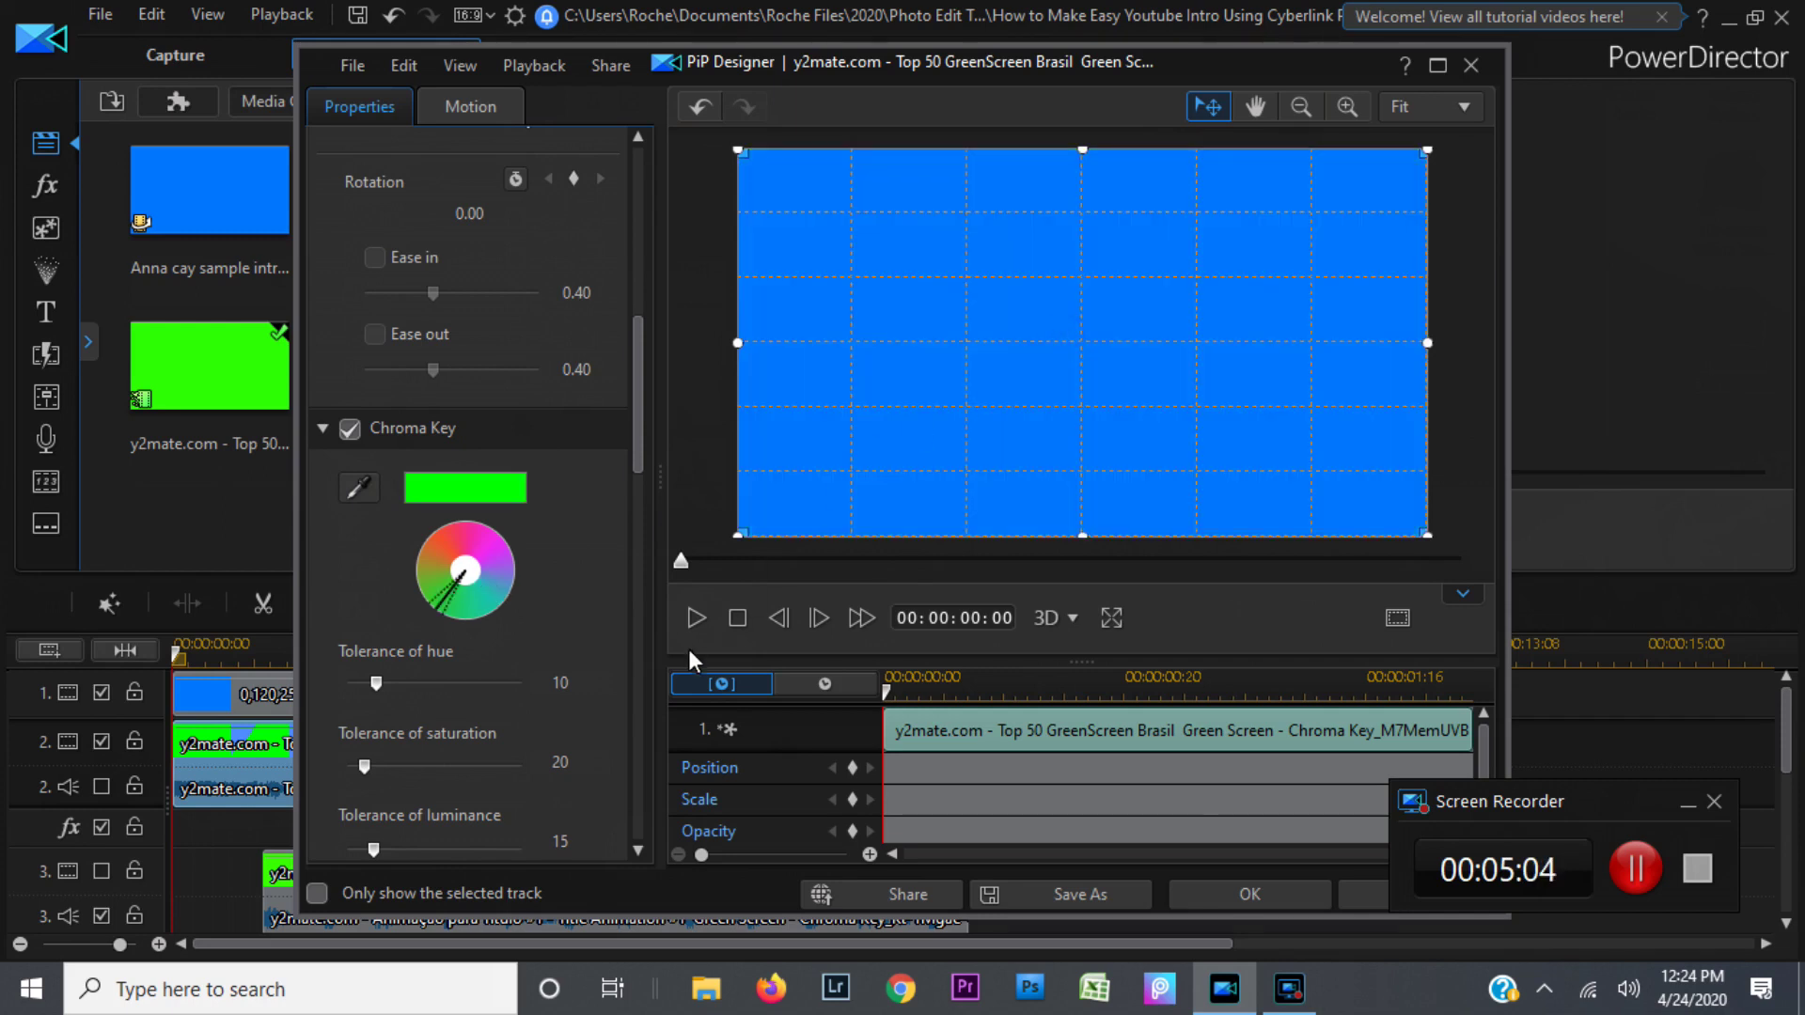
{"action": "left_click", "coordinate": [697, 619]}
{"action": "left_click", "coordinate": [696, 621]}
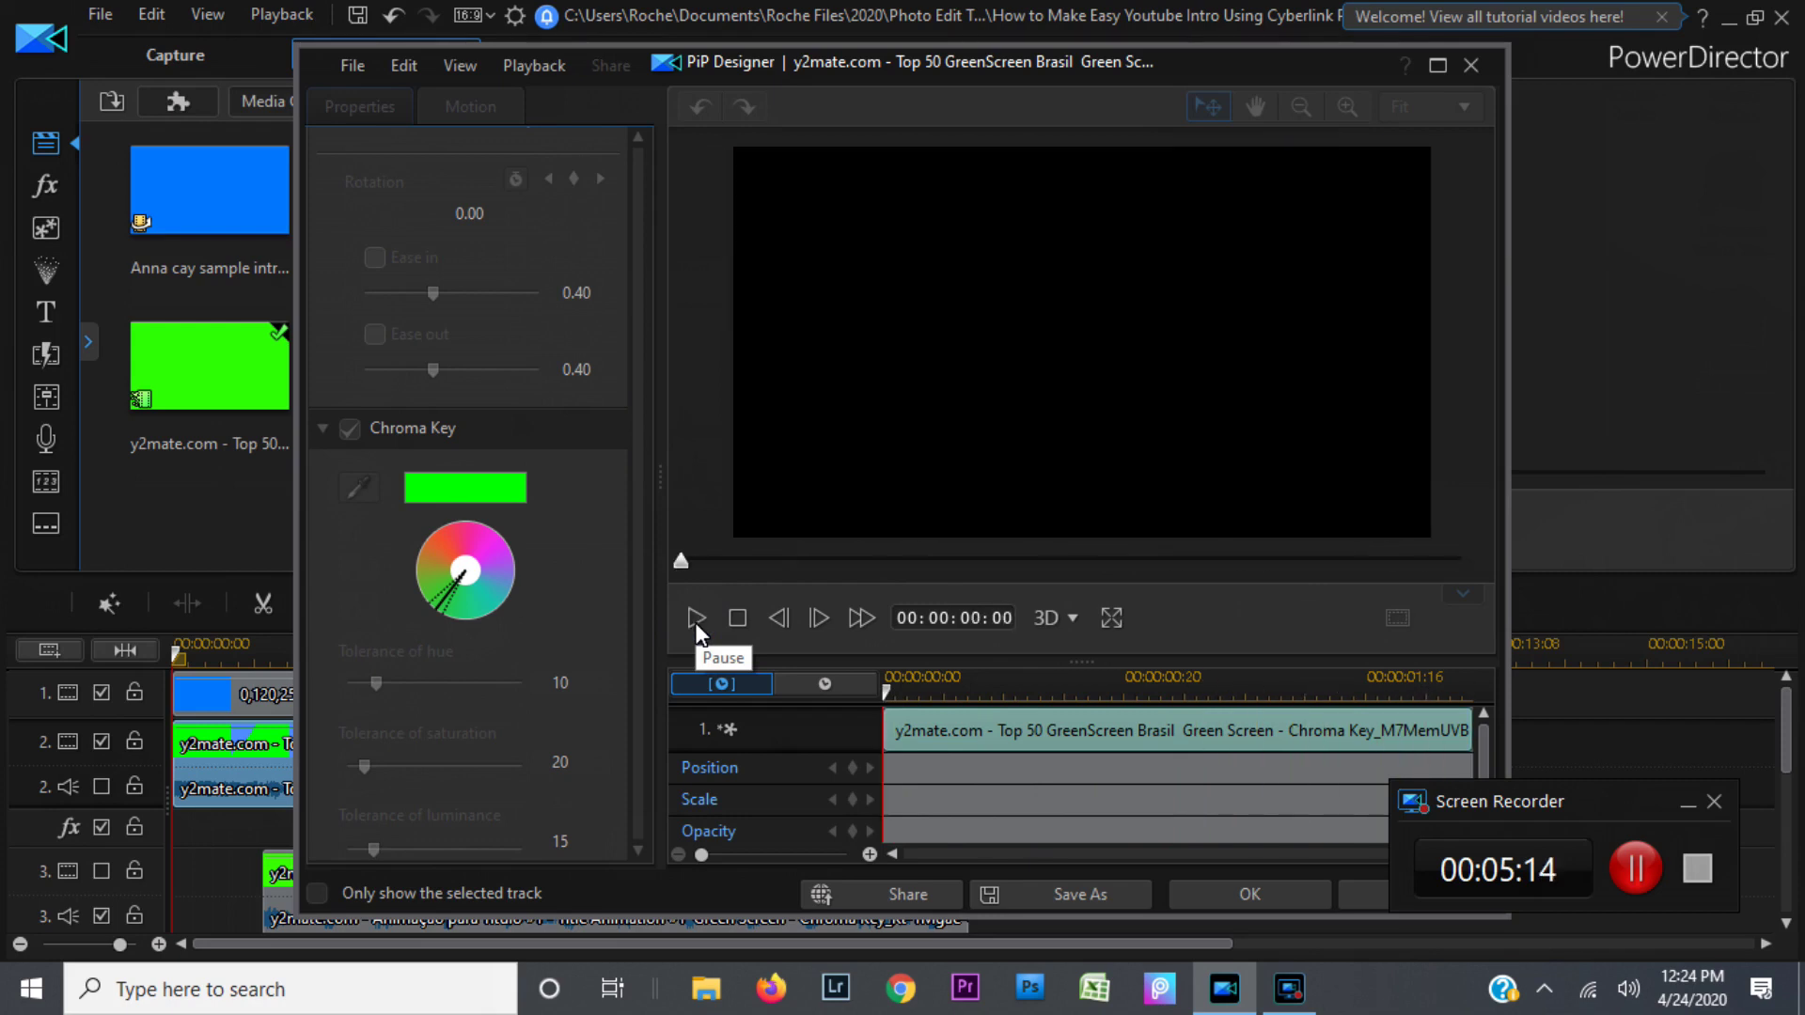
{"action": "left_click", "coordinate": [1239, 895]}
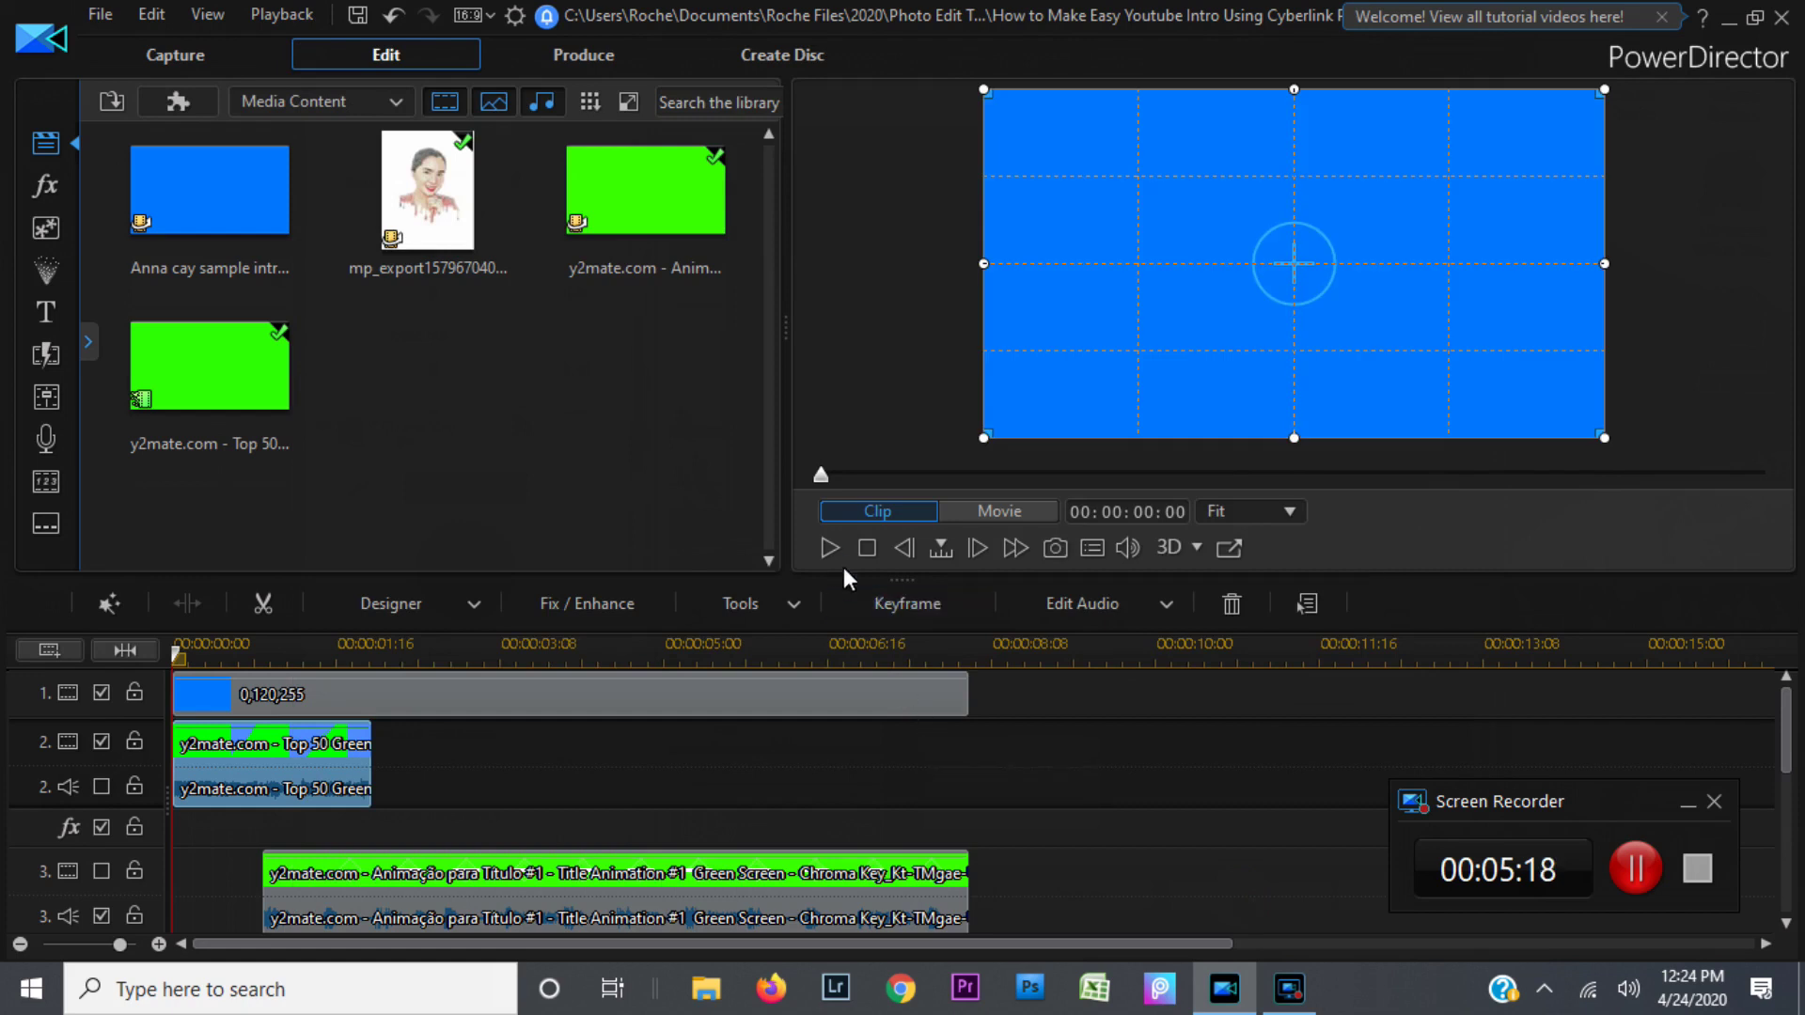
{"action": "left_click", "coordinate": [831, 547]}
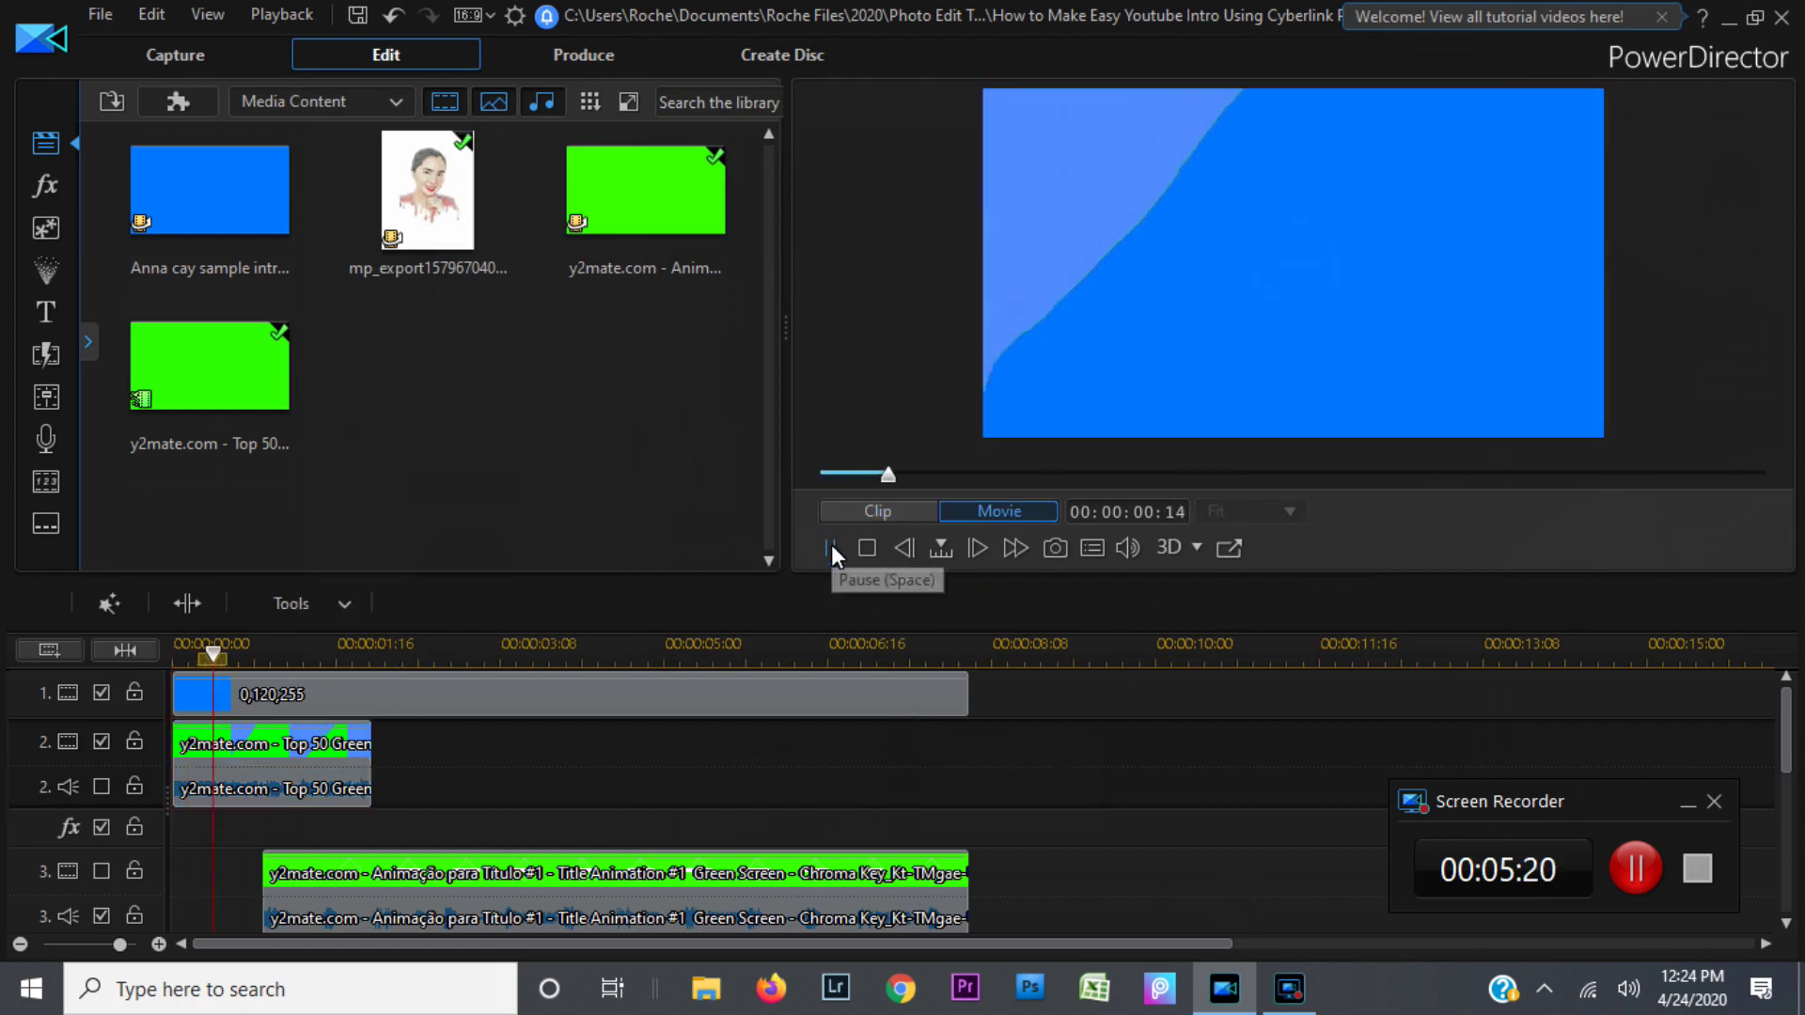
{"action": "left_click", "coordinate": [831, 547]}
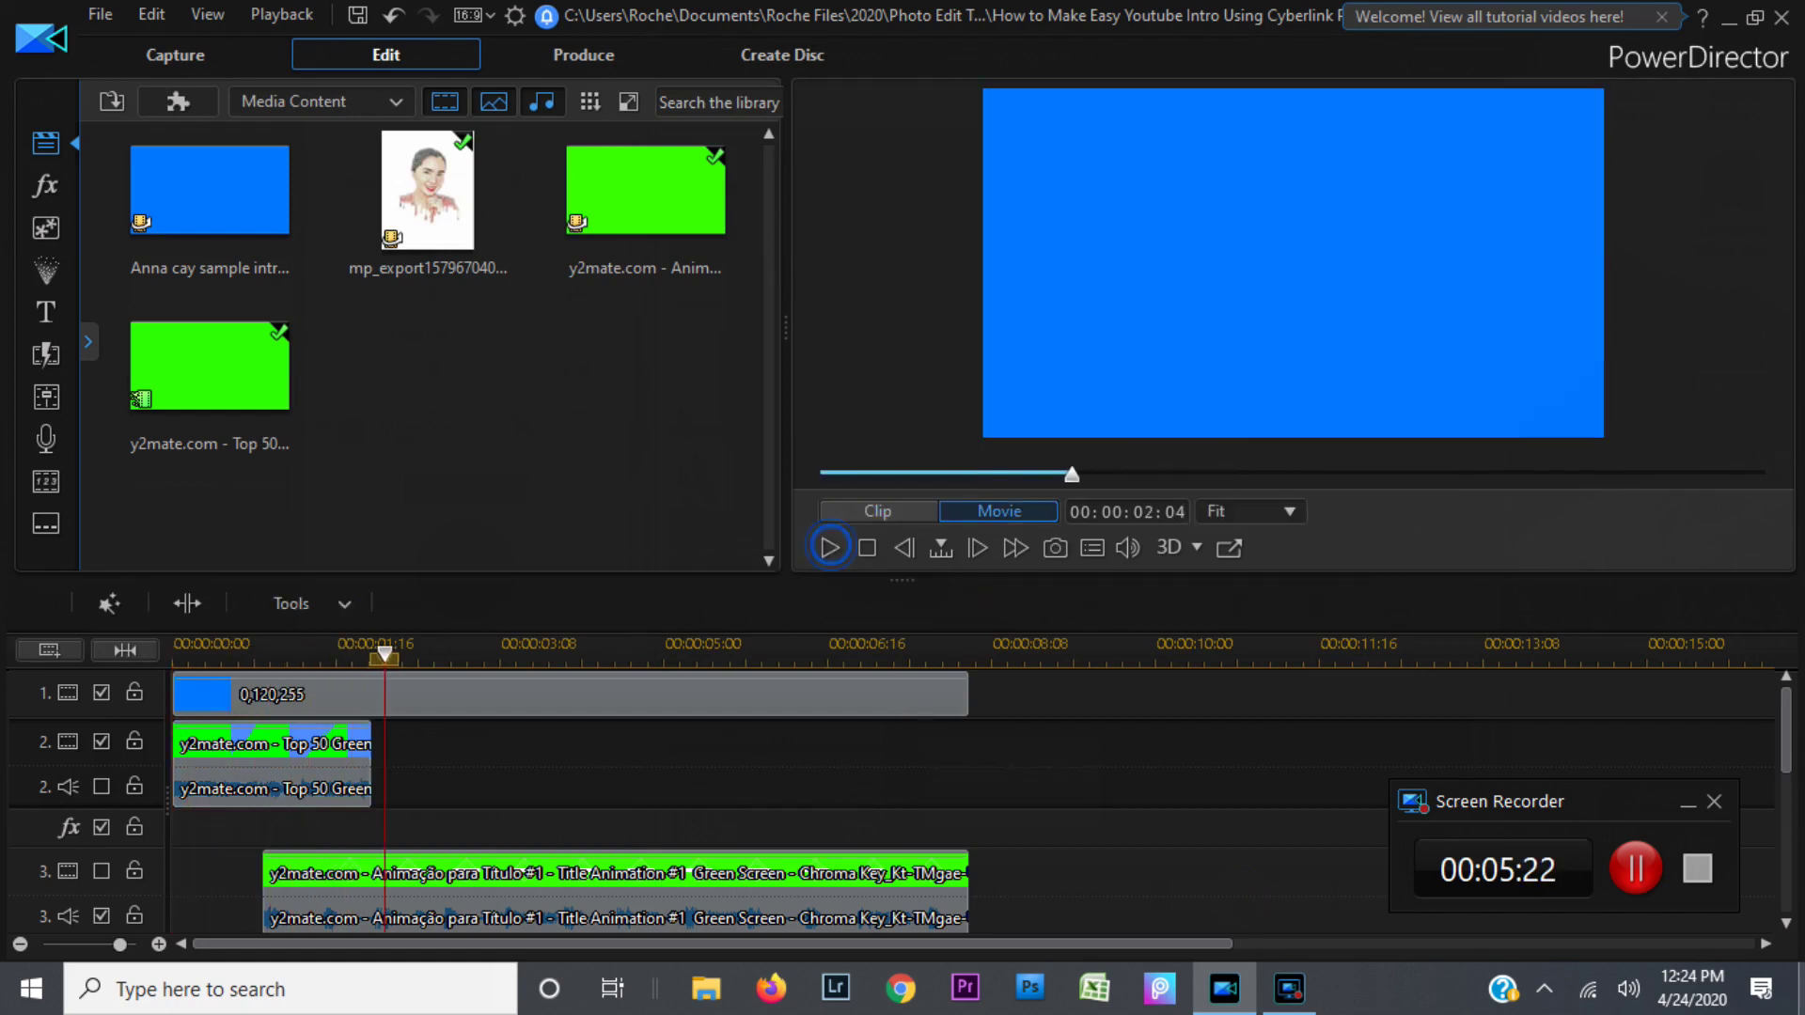
{"action": "left_click", "coordinate": [1789, 925]}
{"action": "left_click", "coordinate": [1789, 925]}
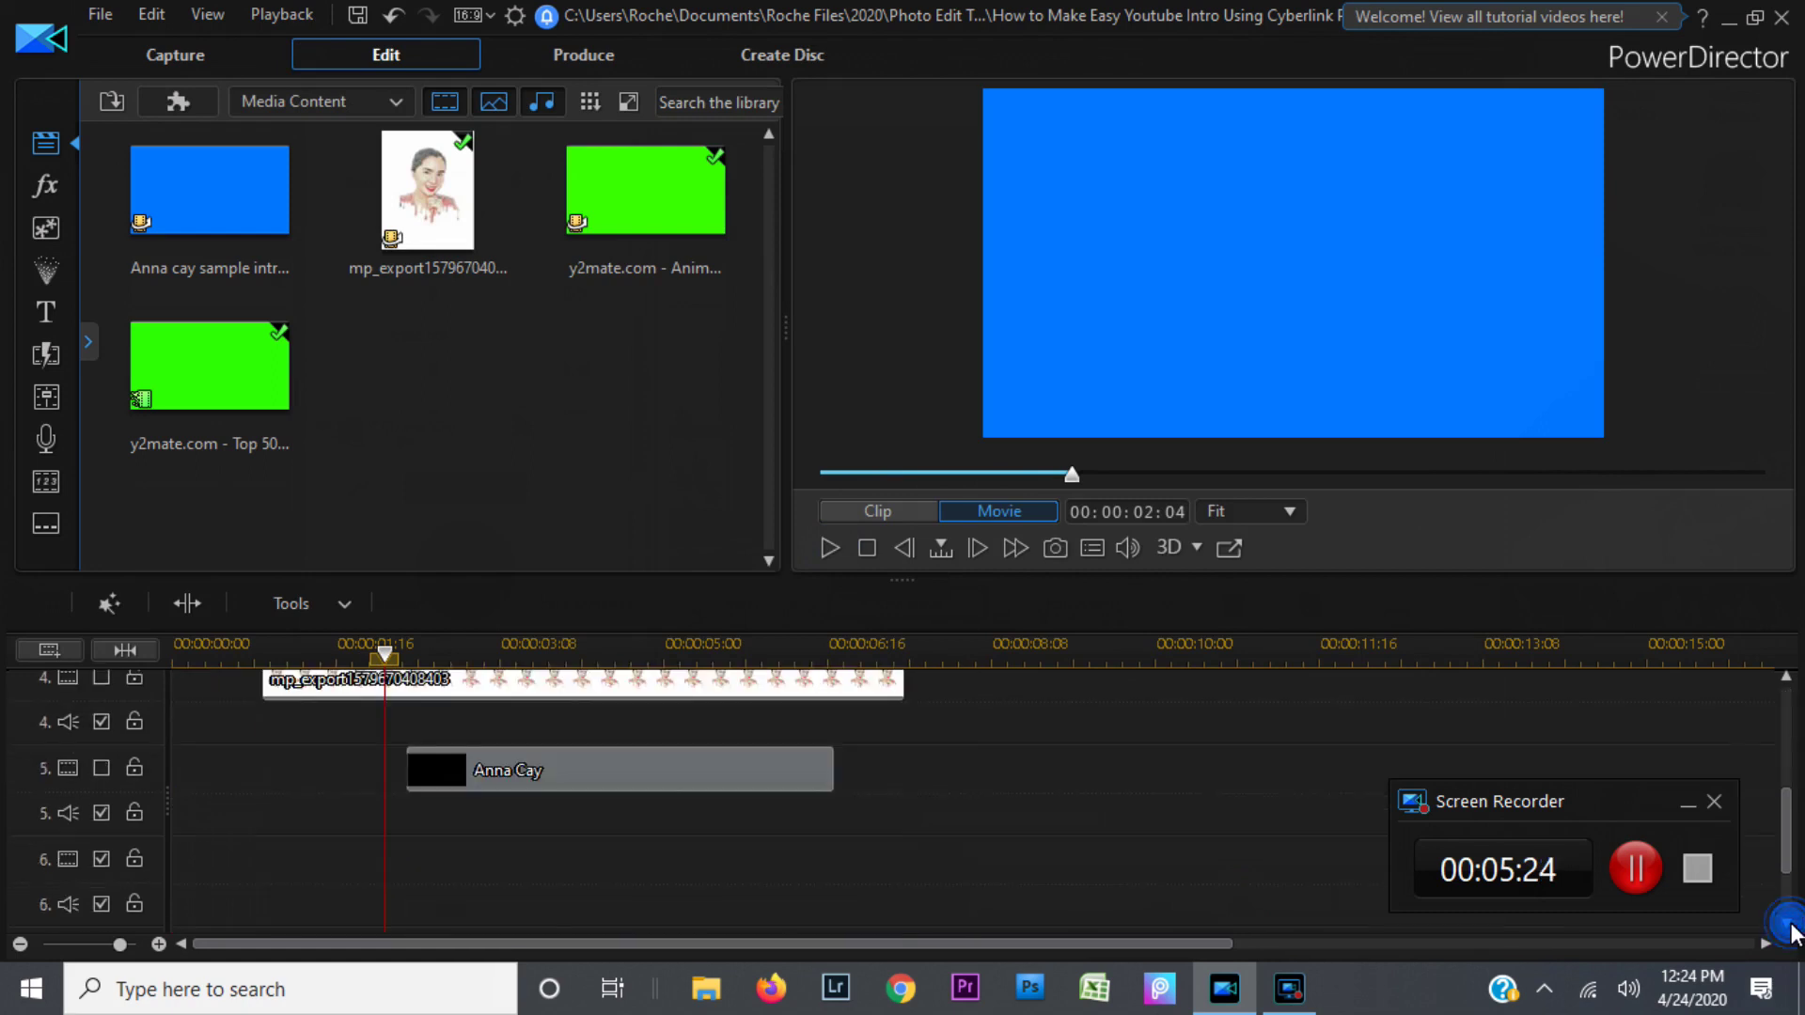
{"action": "left_click", "coordinate": [1787, 681]}
{"action": "left_click", "coordinate": [1787, 681]}
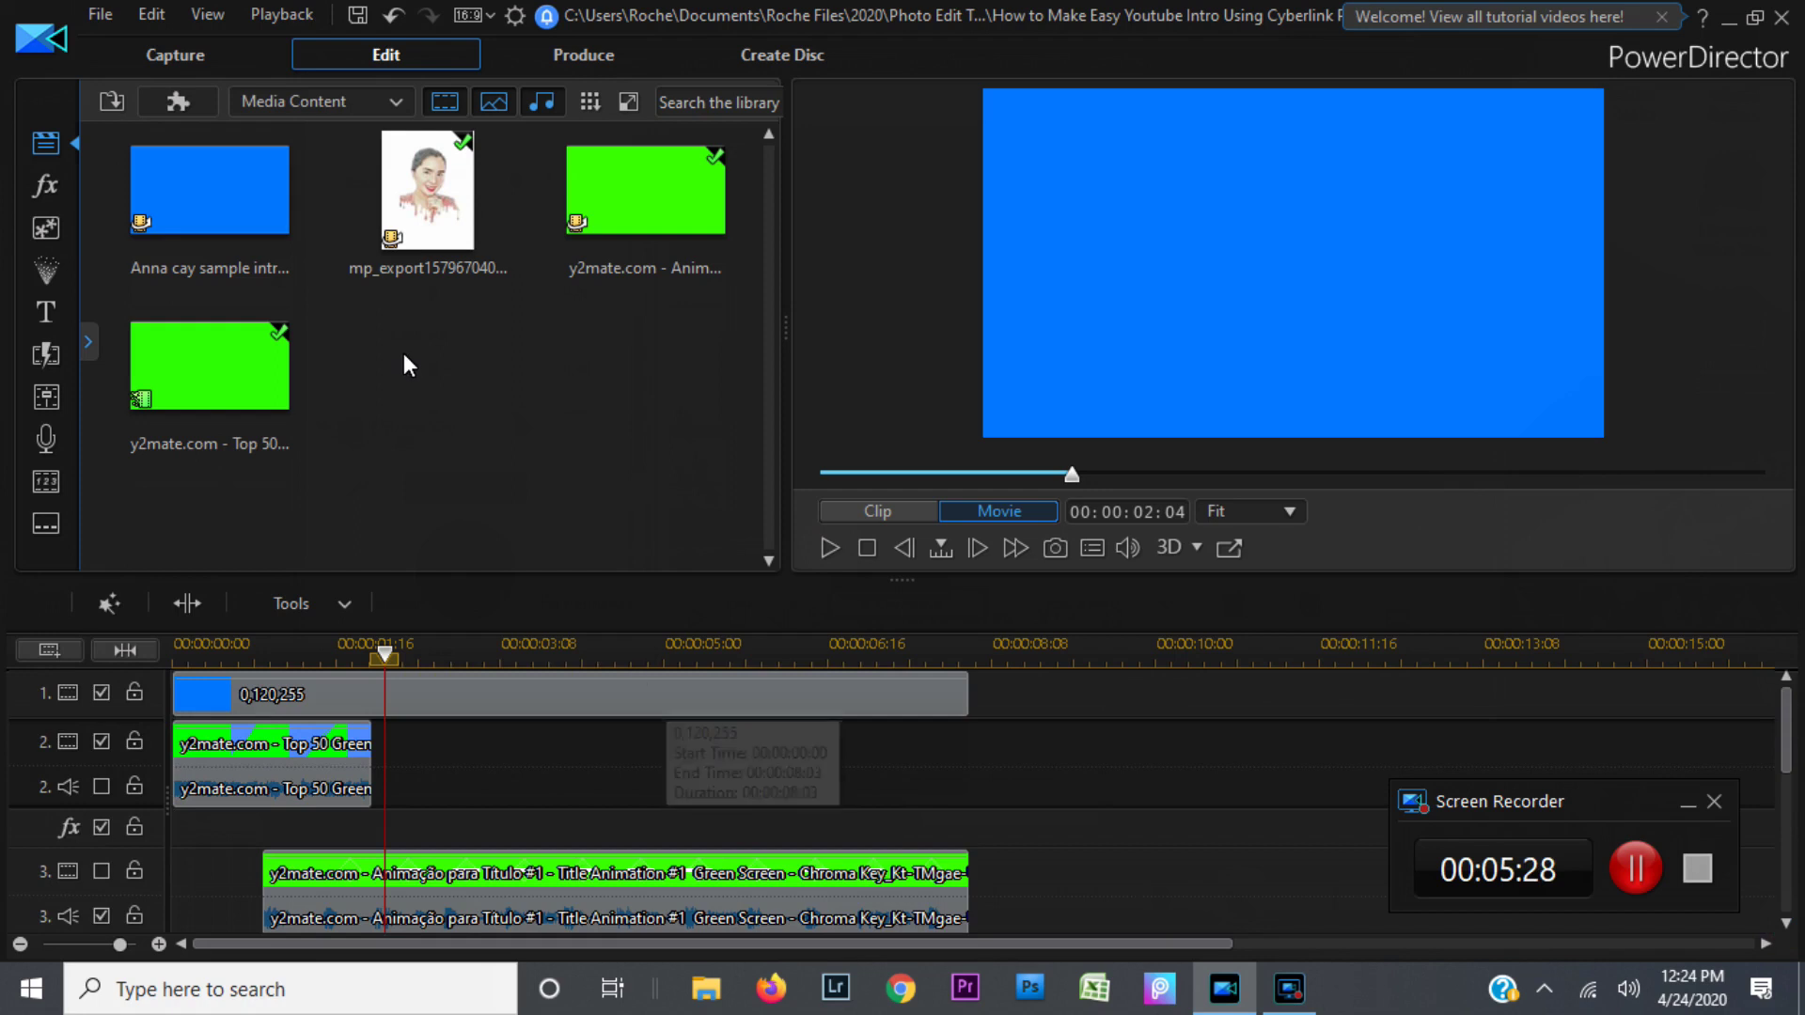
Step: Load the mp_export portrait photo into the preview and play it
{"action": "left_click", "coordinate": [422, 214]}
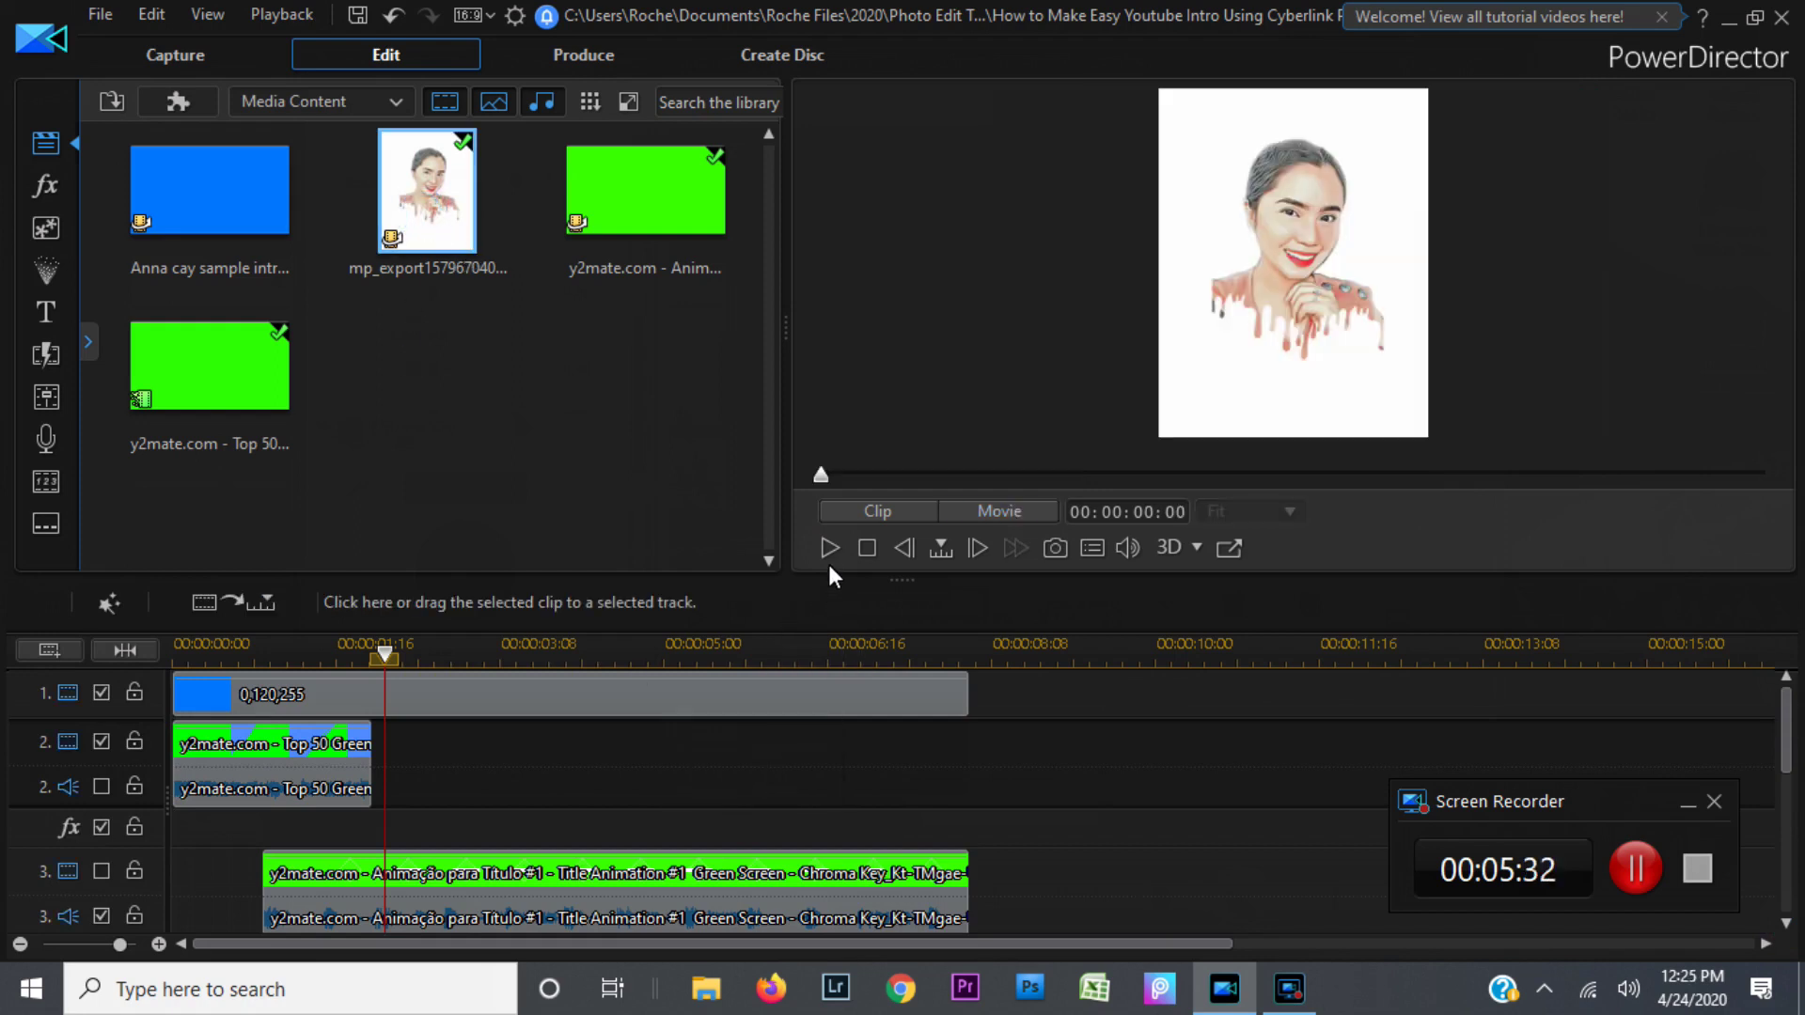
{"action": "left_click", "coordinate": [828, 549]}
{"action": "left_click", "coordinate": [1787, 921]}
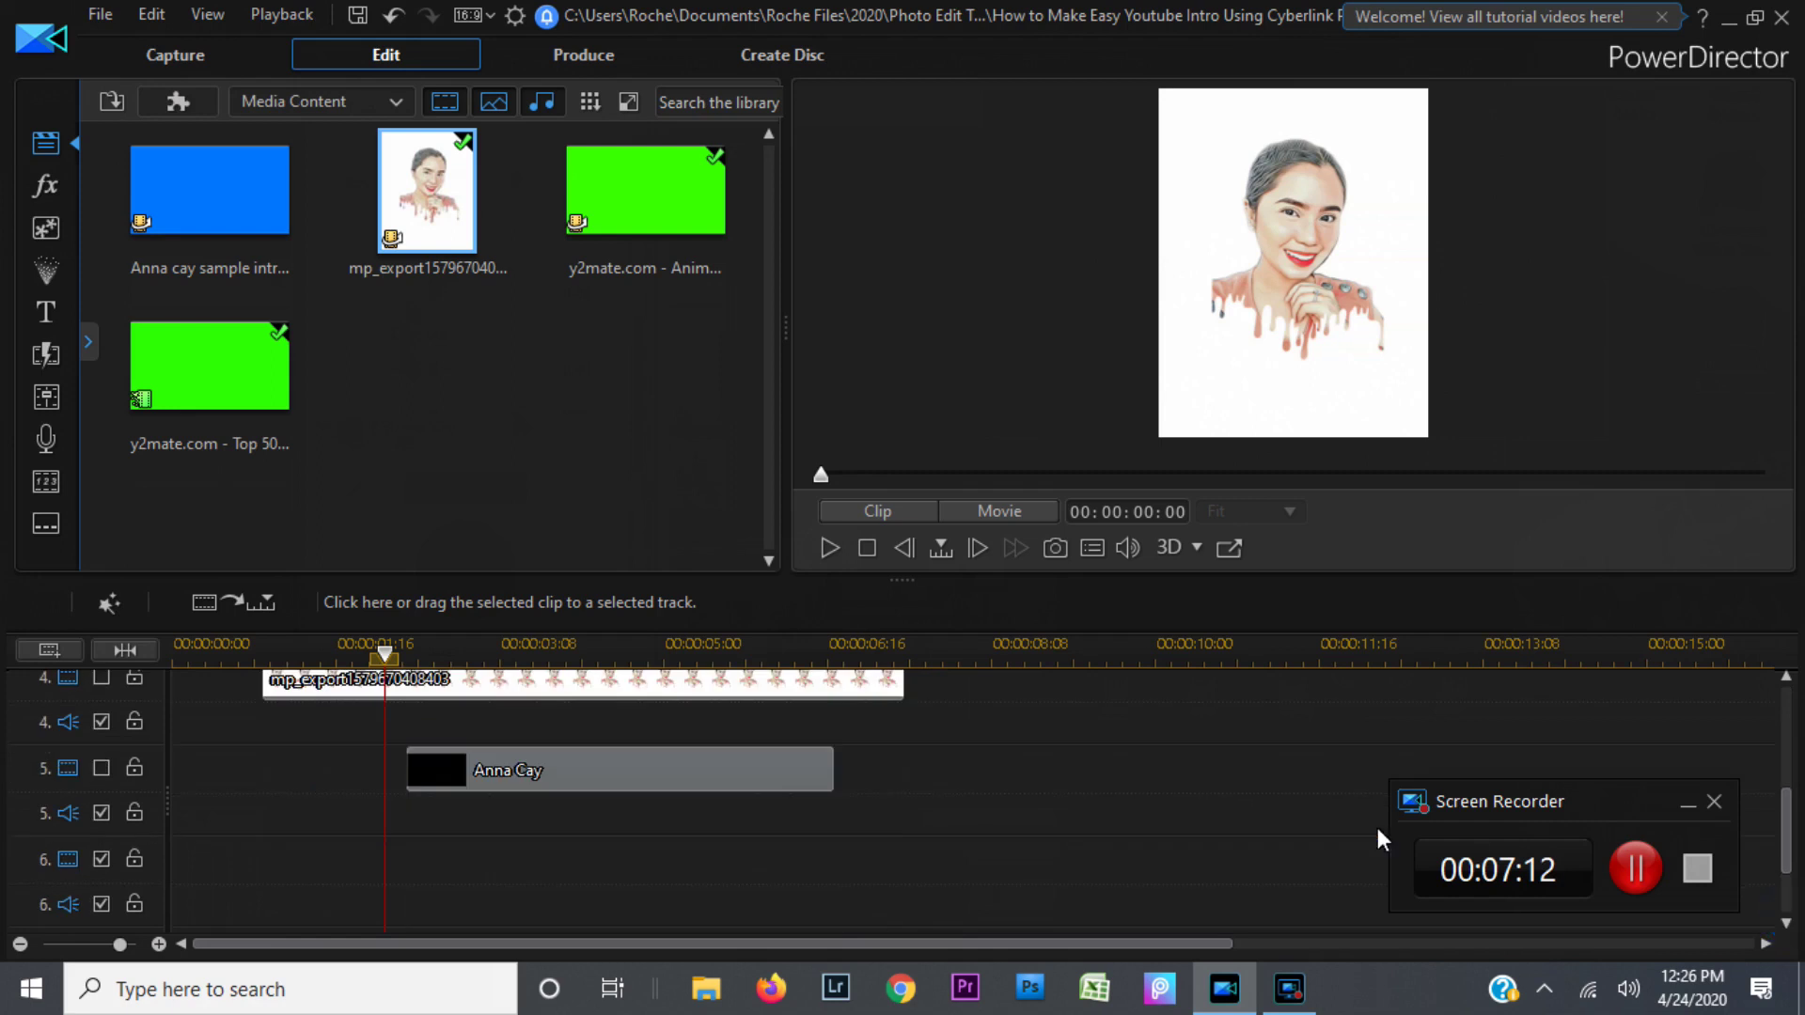
Step: Select the mp_export portrait clip and enable track 4 so the photo appears
{"action": "left_click", "coordinate": [1786, 676]}
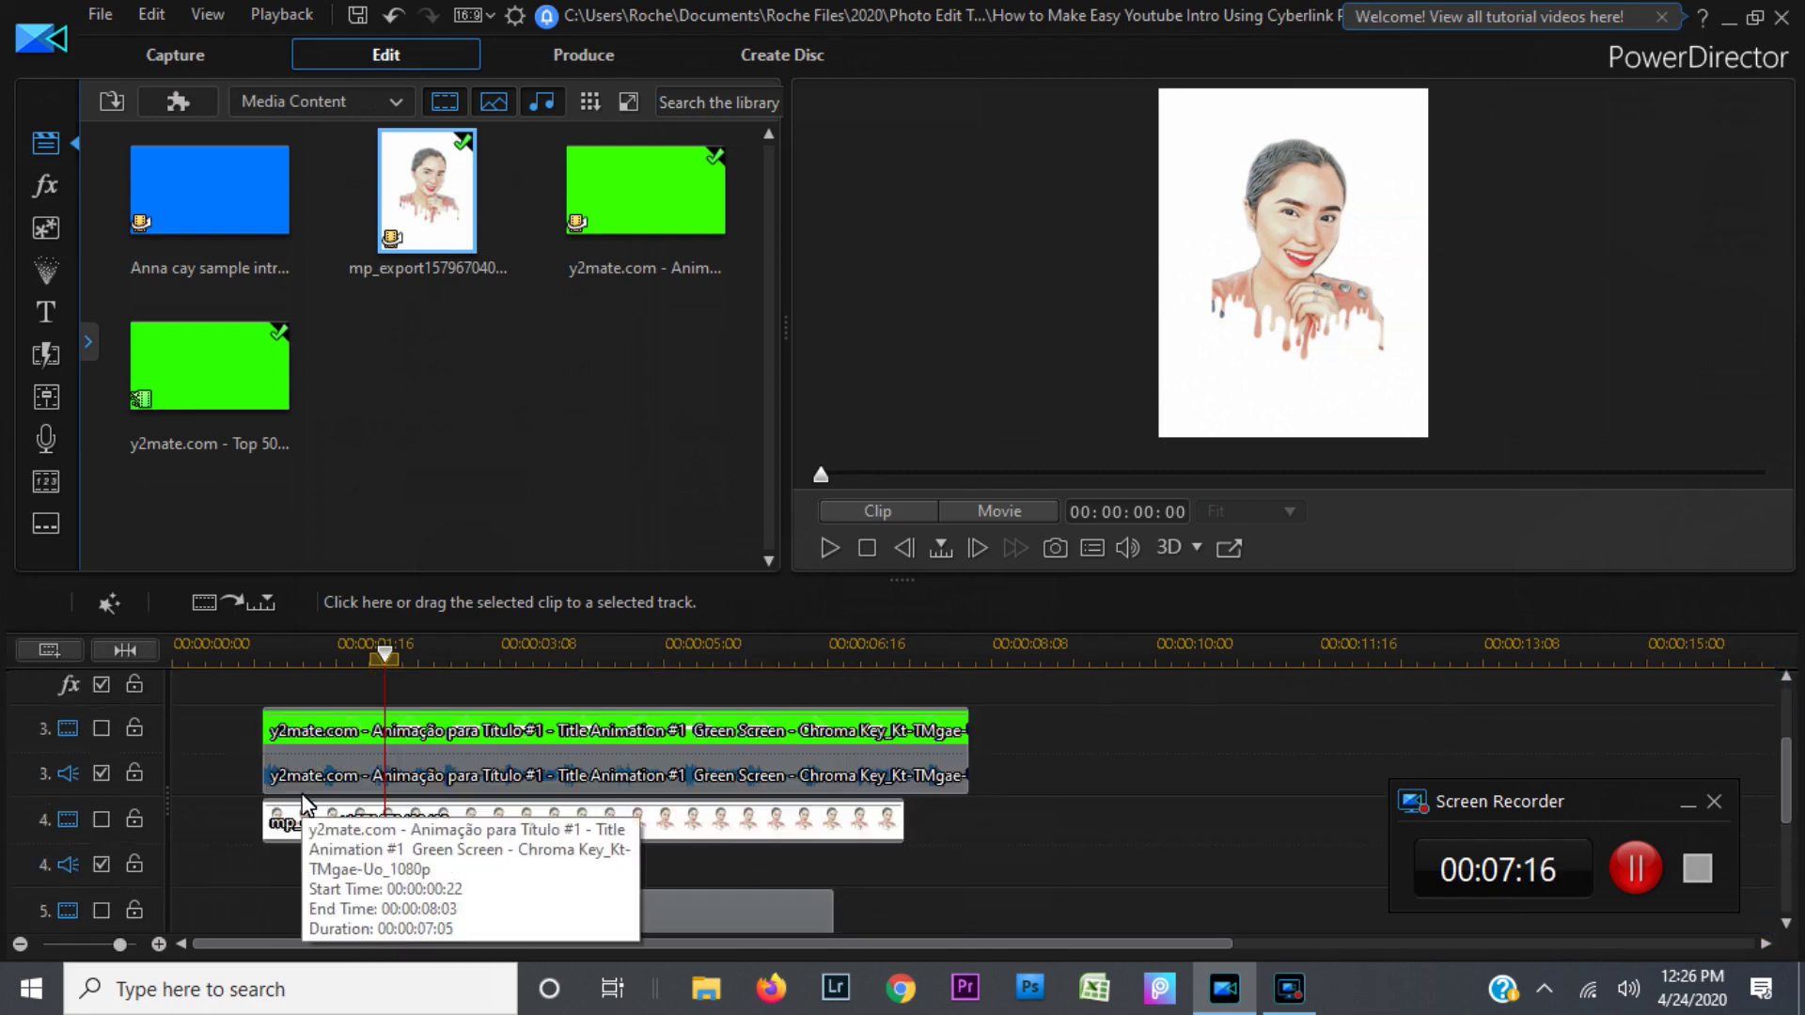
{"action": "left_click", "coordinate": [329, 749]}
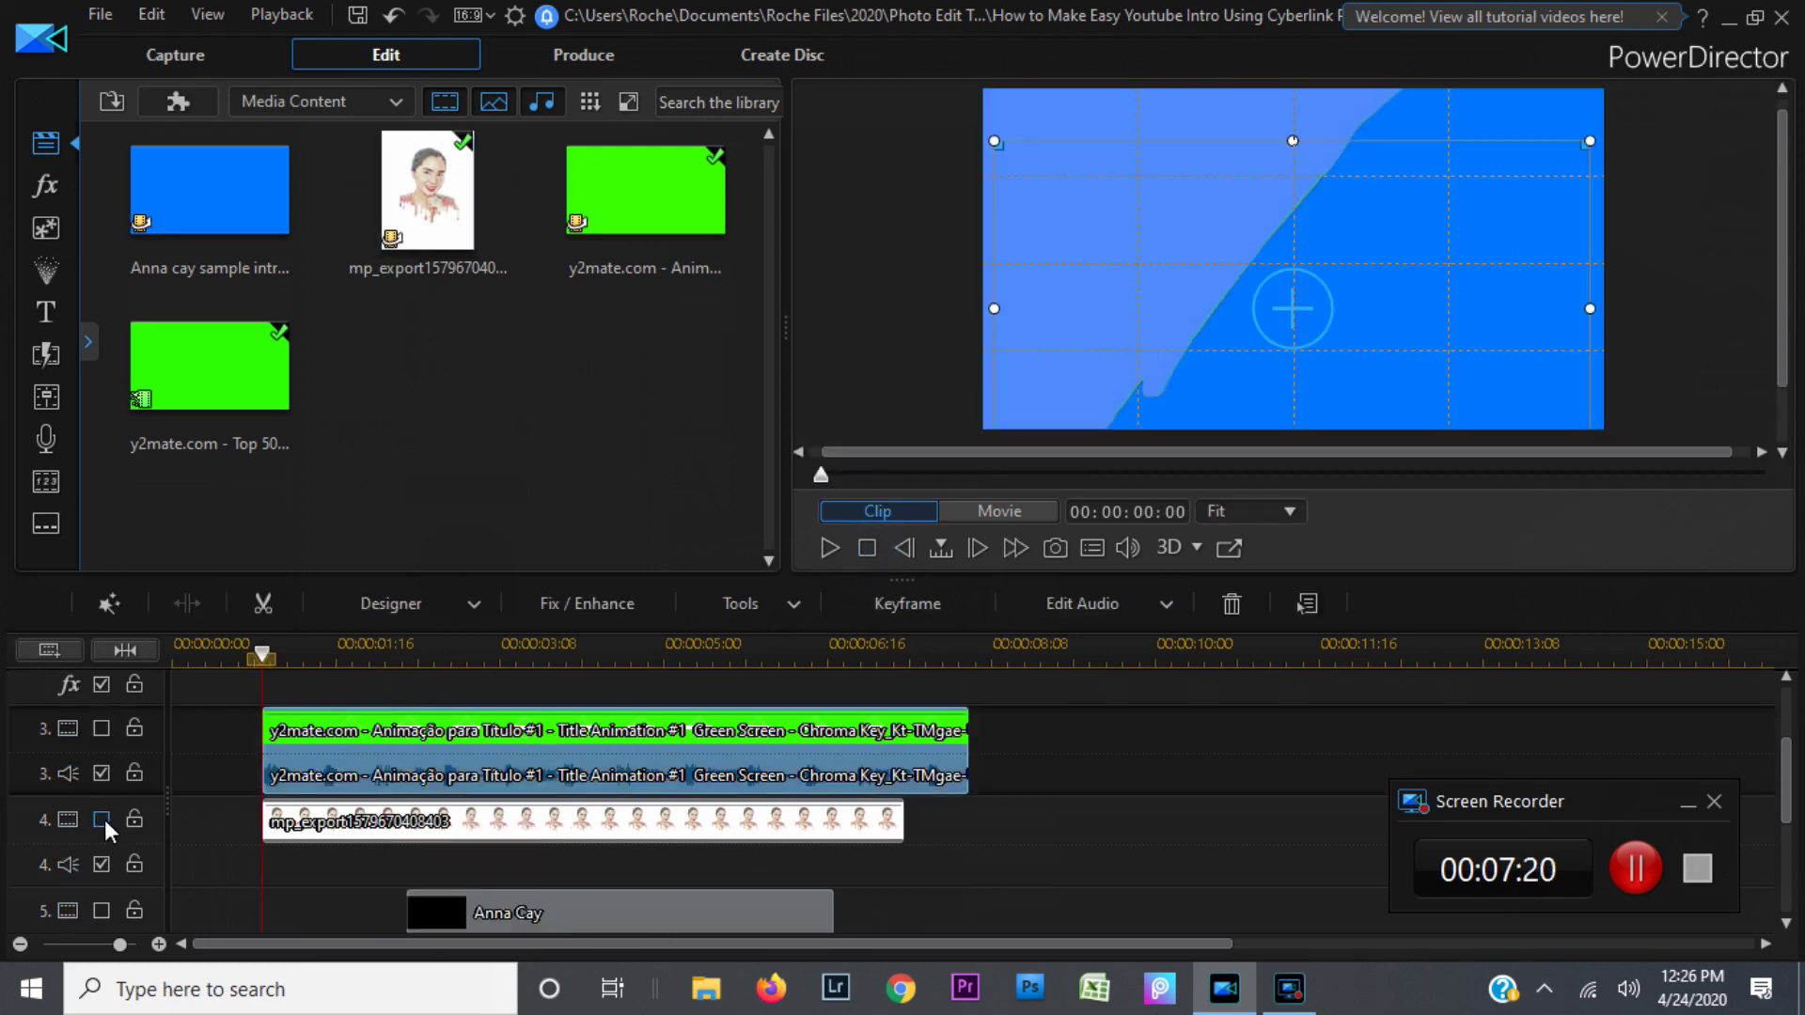
{"action": "left_click", "coordinate": [376, 736]}
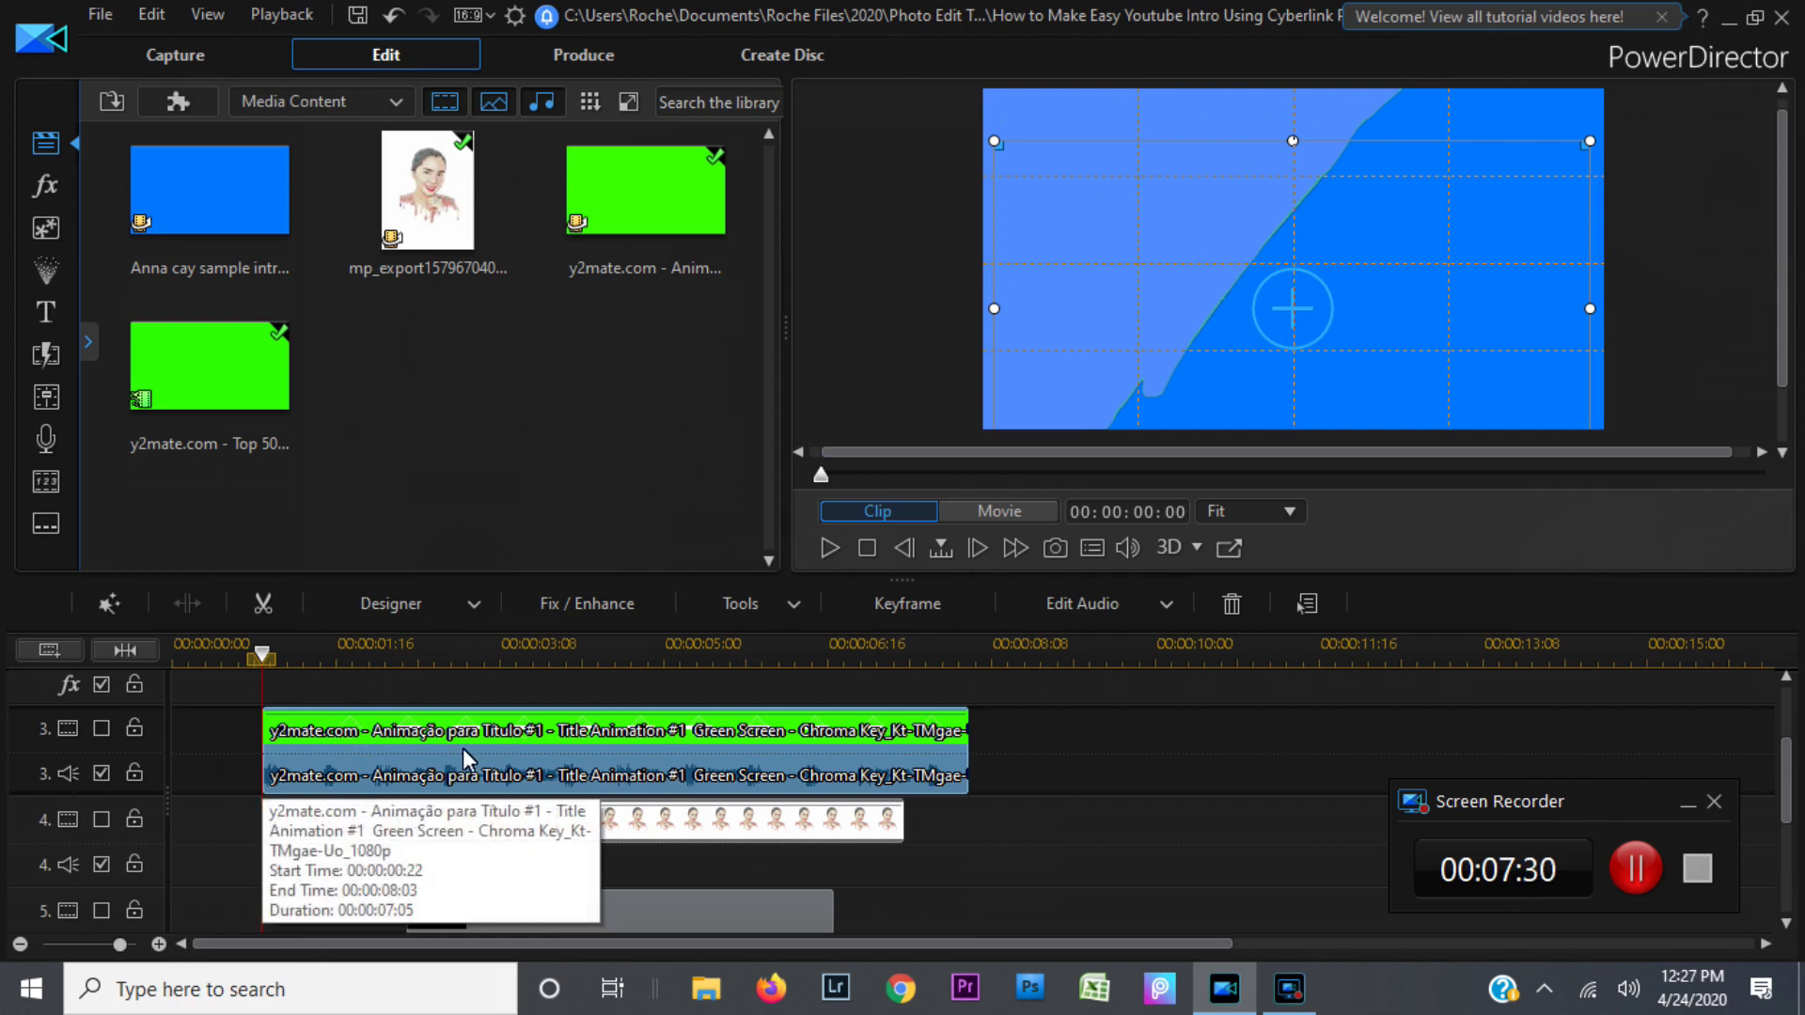
{"action": "left_click", "coordinate": [456, 831]}
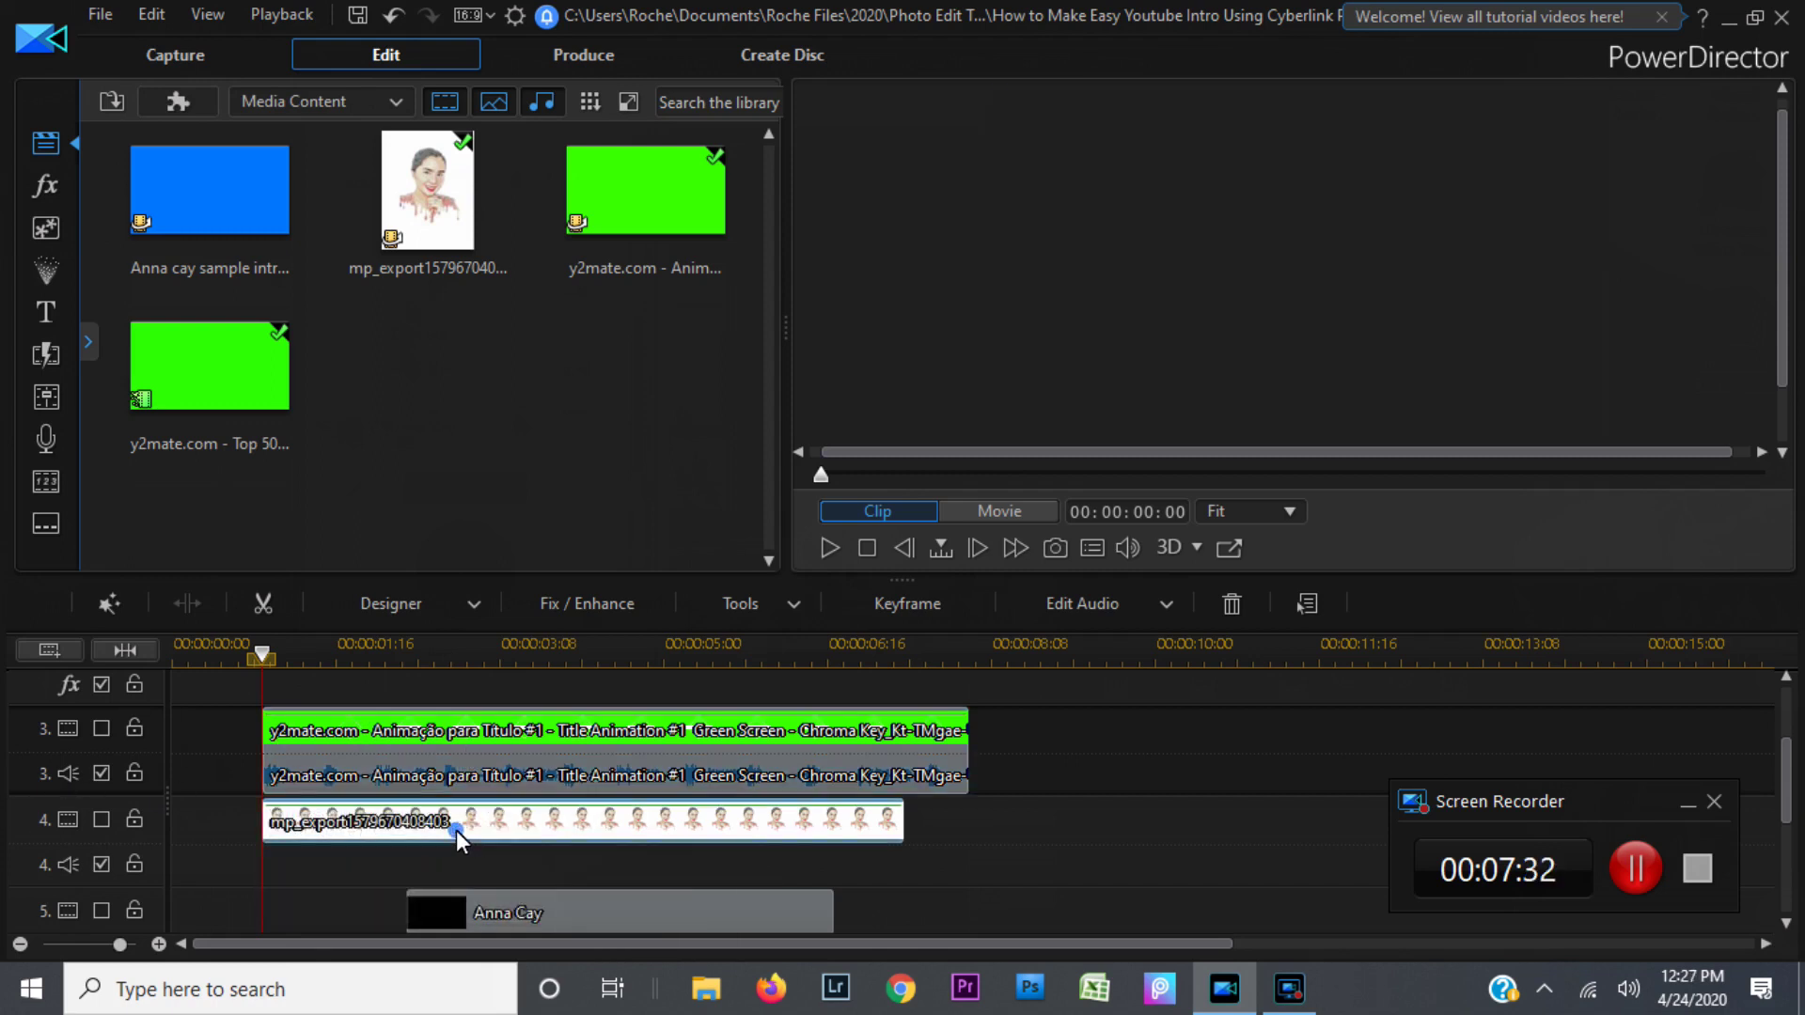
{"action": "left_click", "coordinate": [102, 820]}
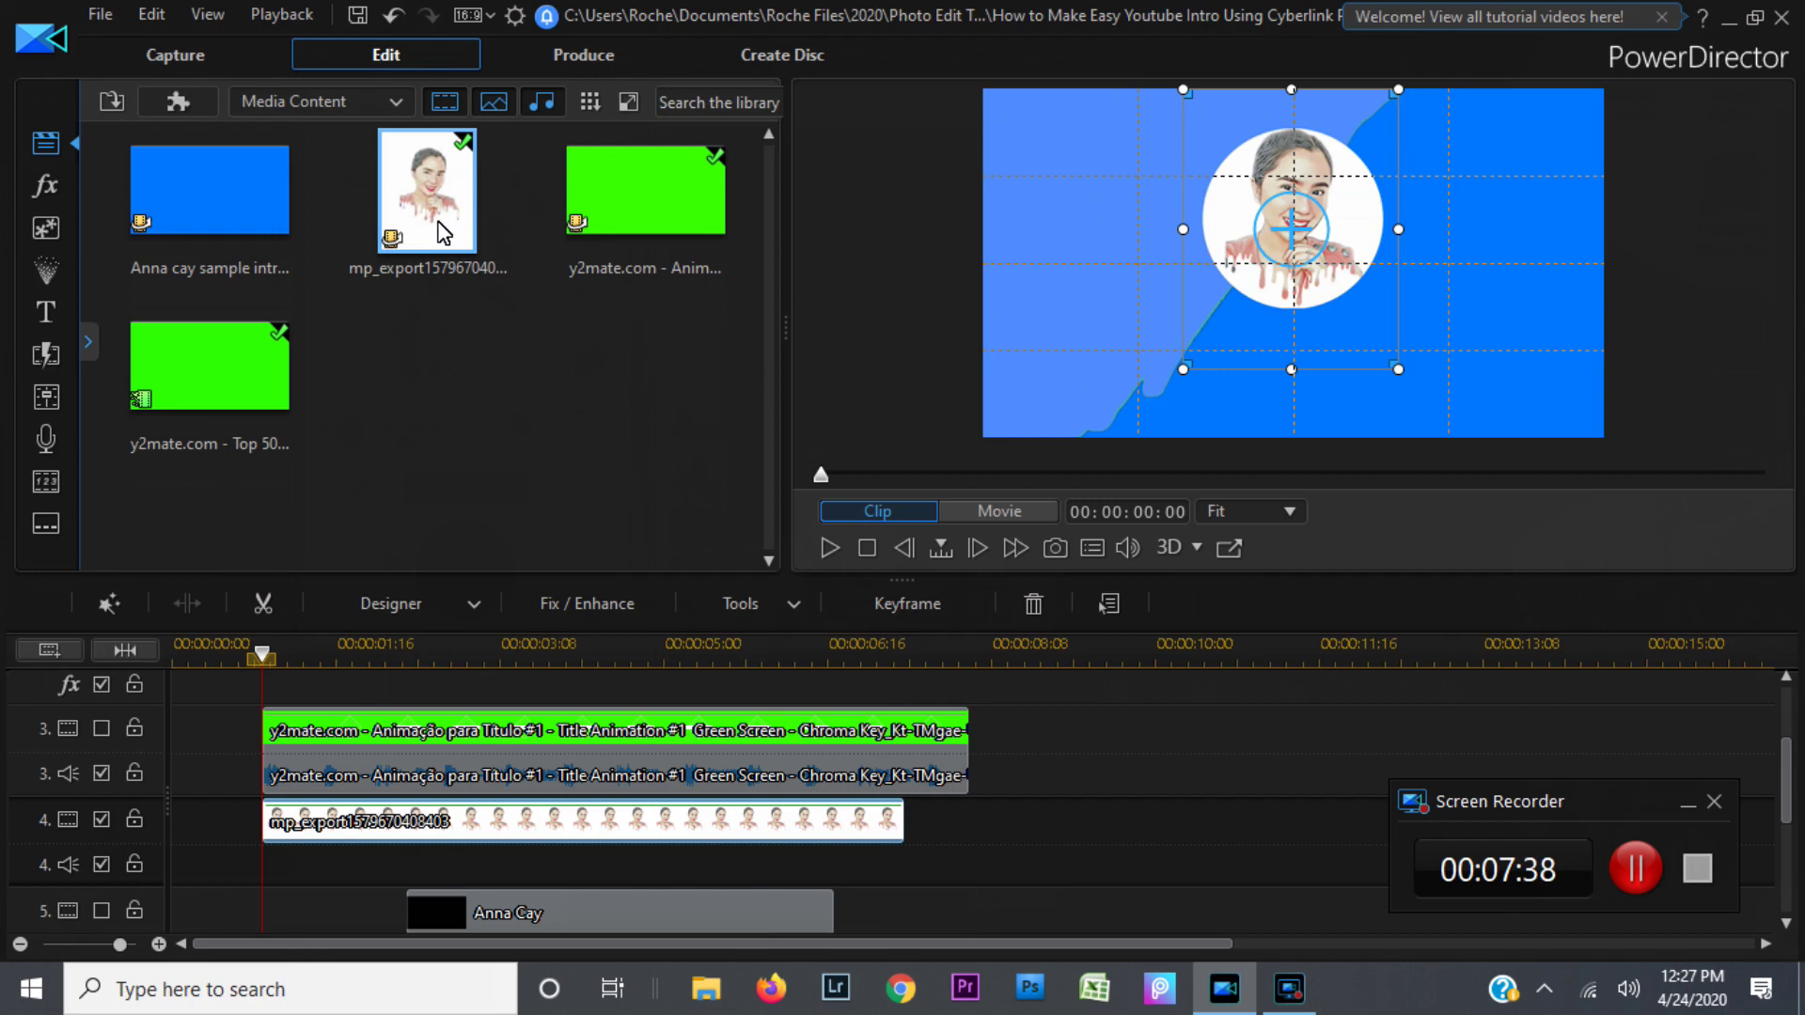
{"action": "left_click", "coordinate": [442, 232]}
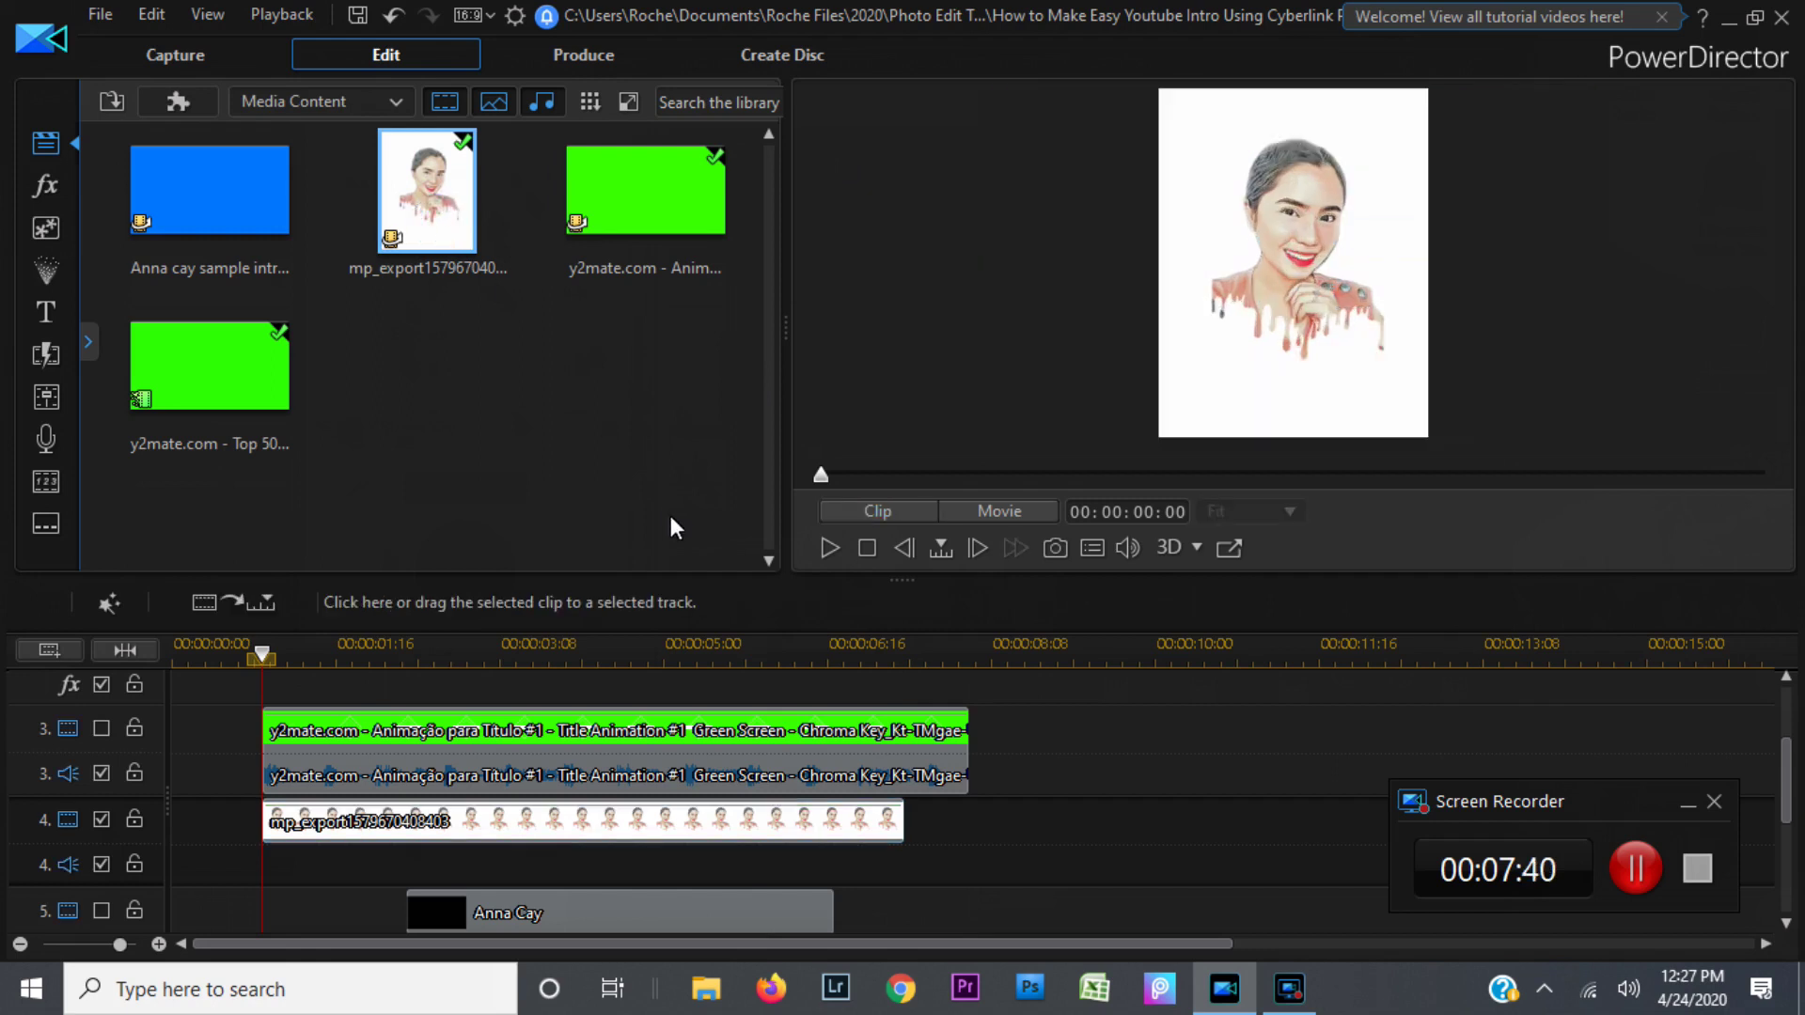
{"action": "left_click", "coordinate": [323, 824]}
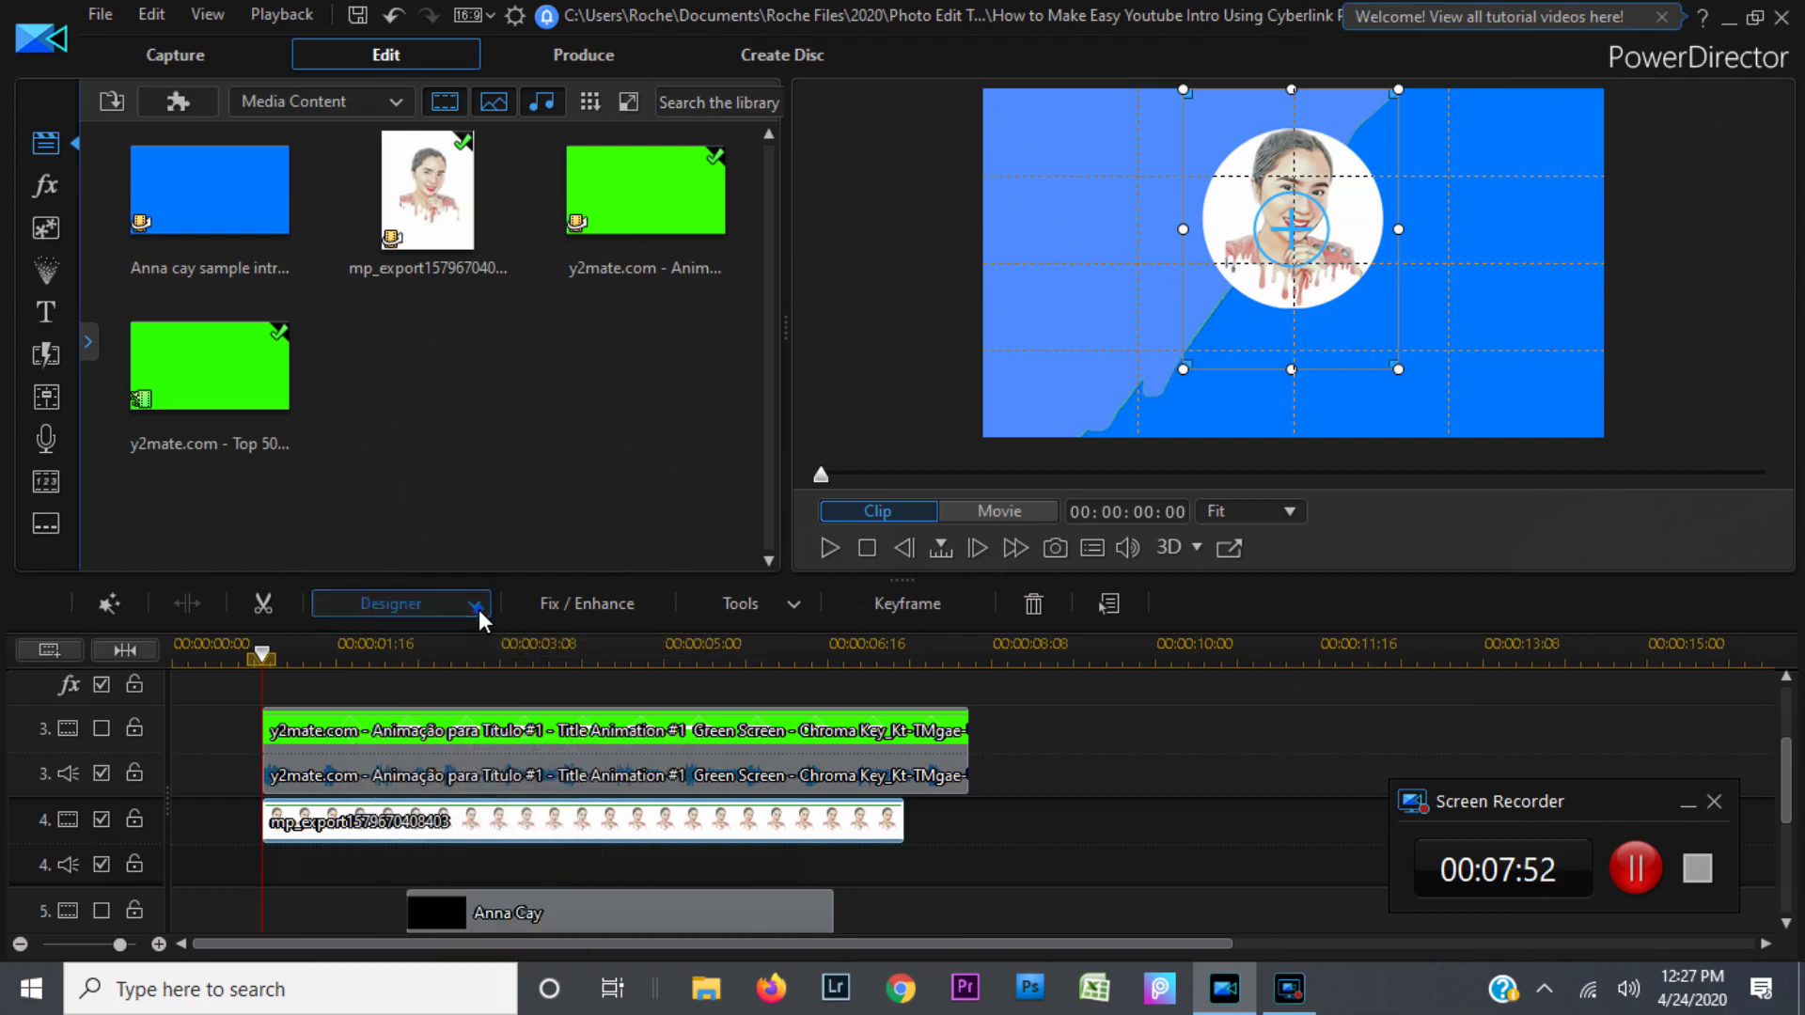
{"action": "left_click", "coordinate": [476, 609]}
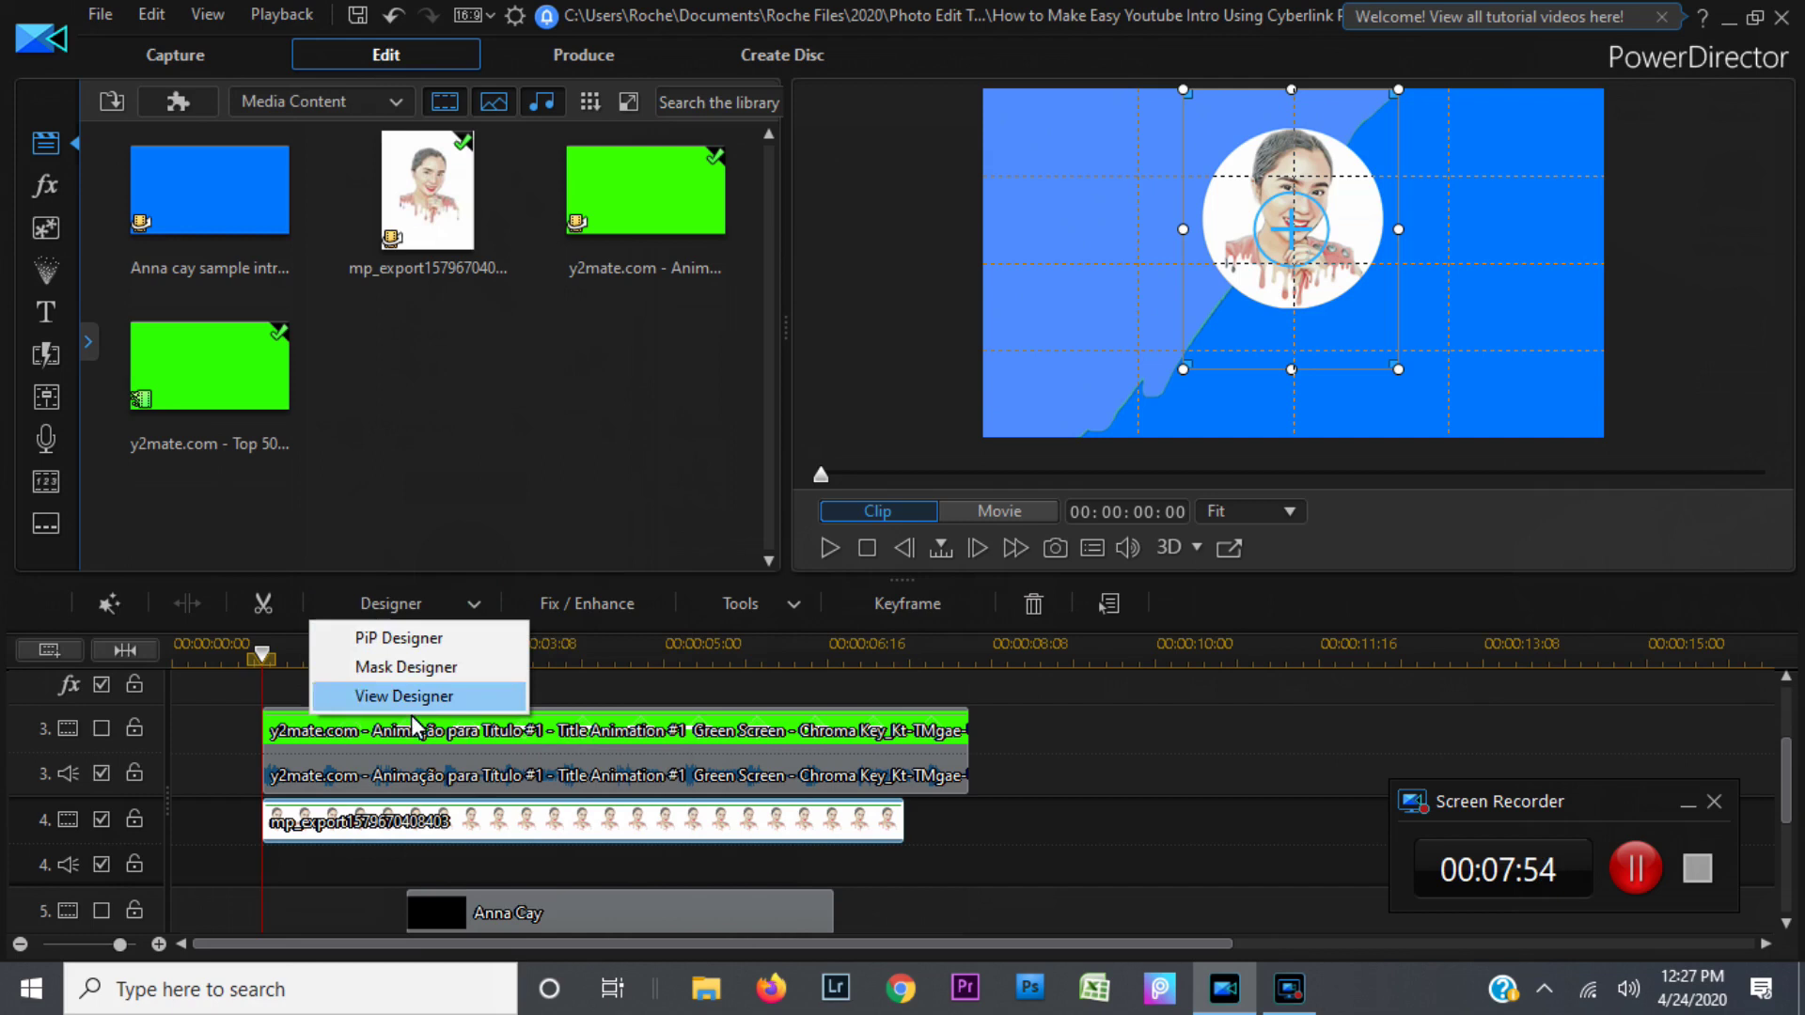
Step: Open Mask Designer on the portrait, try several mask shapes, and settle on the circle
{"action": "left_click", "coordinate": [417, 666]}
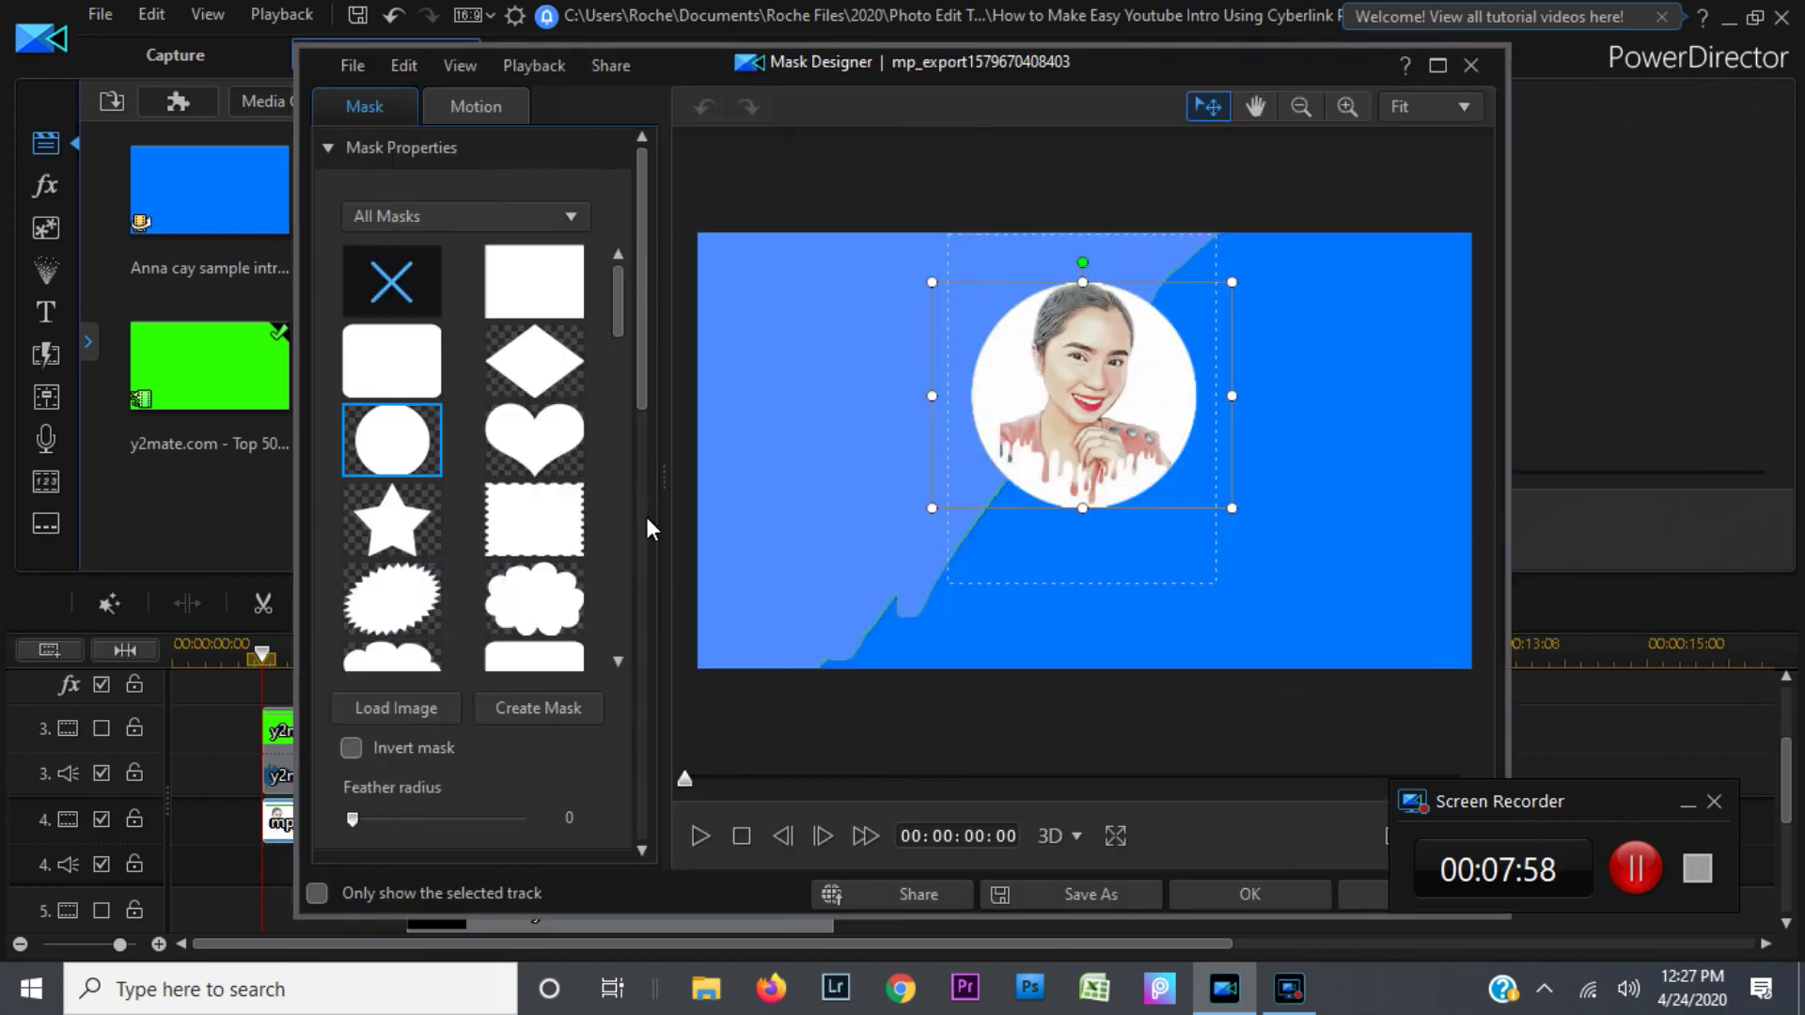
{"action": "left_click", "coordinate": [404, 449]}
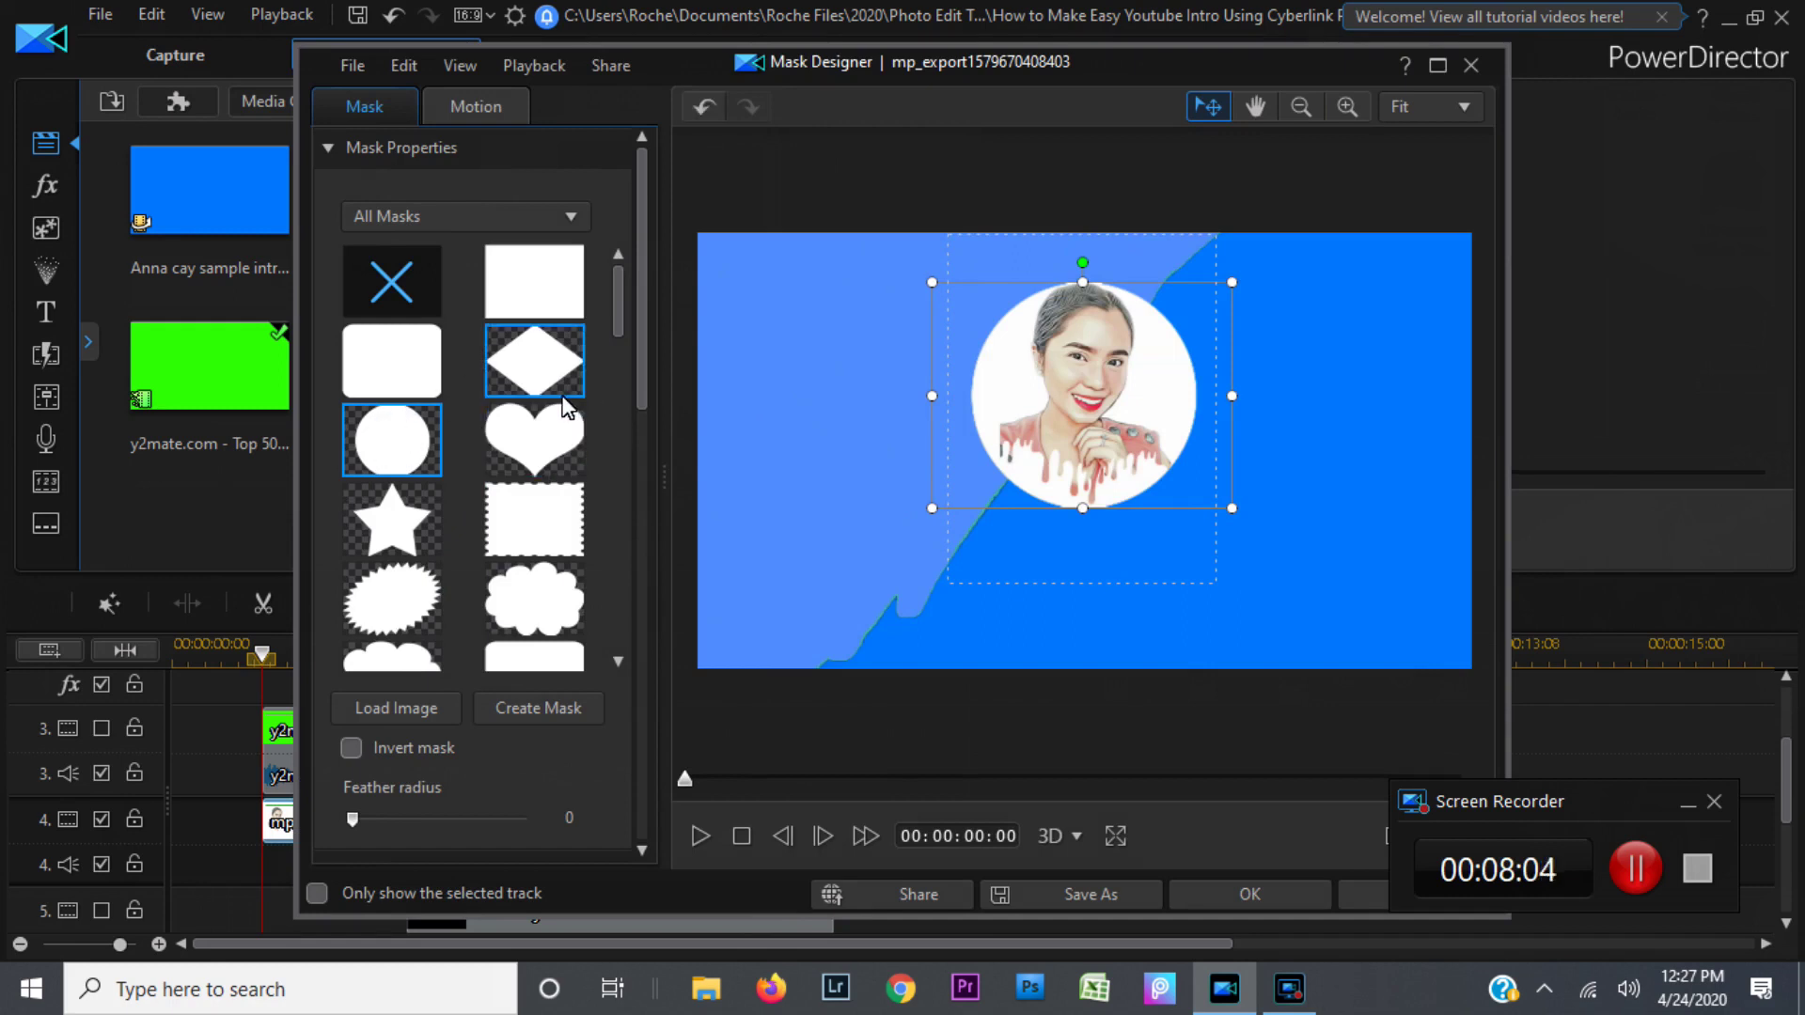
{"action": "left_click", "coordinate": [383, 381]}
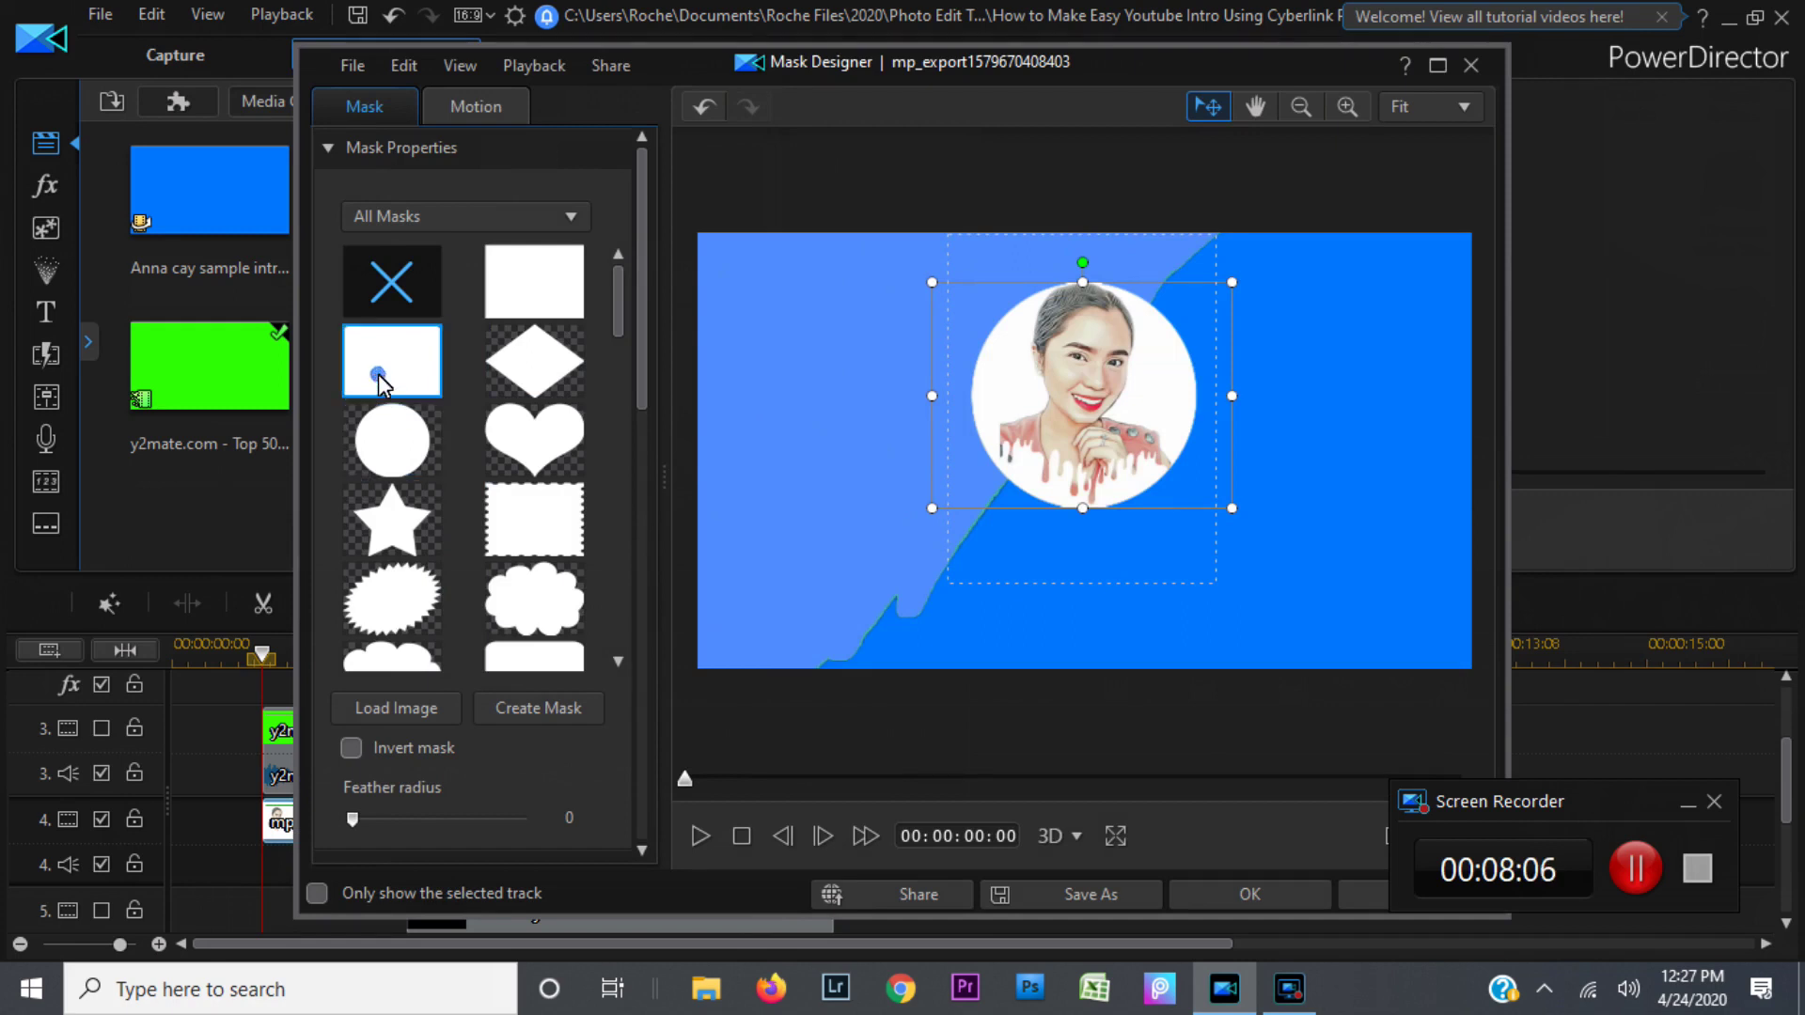
{"action": "left_click", "coordinate": [548, 284]}
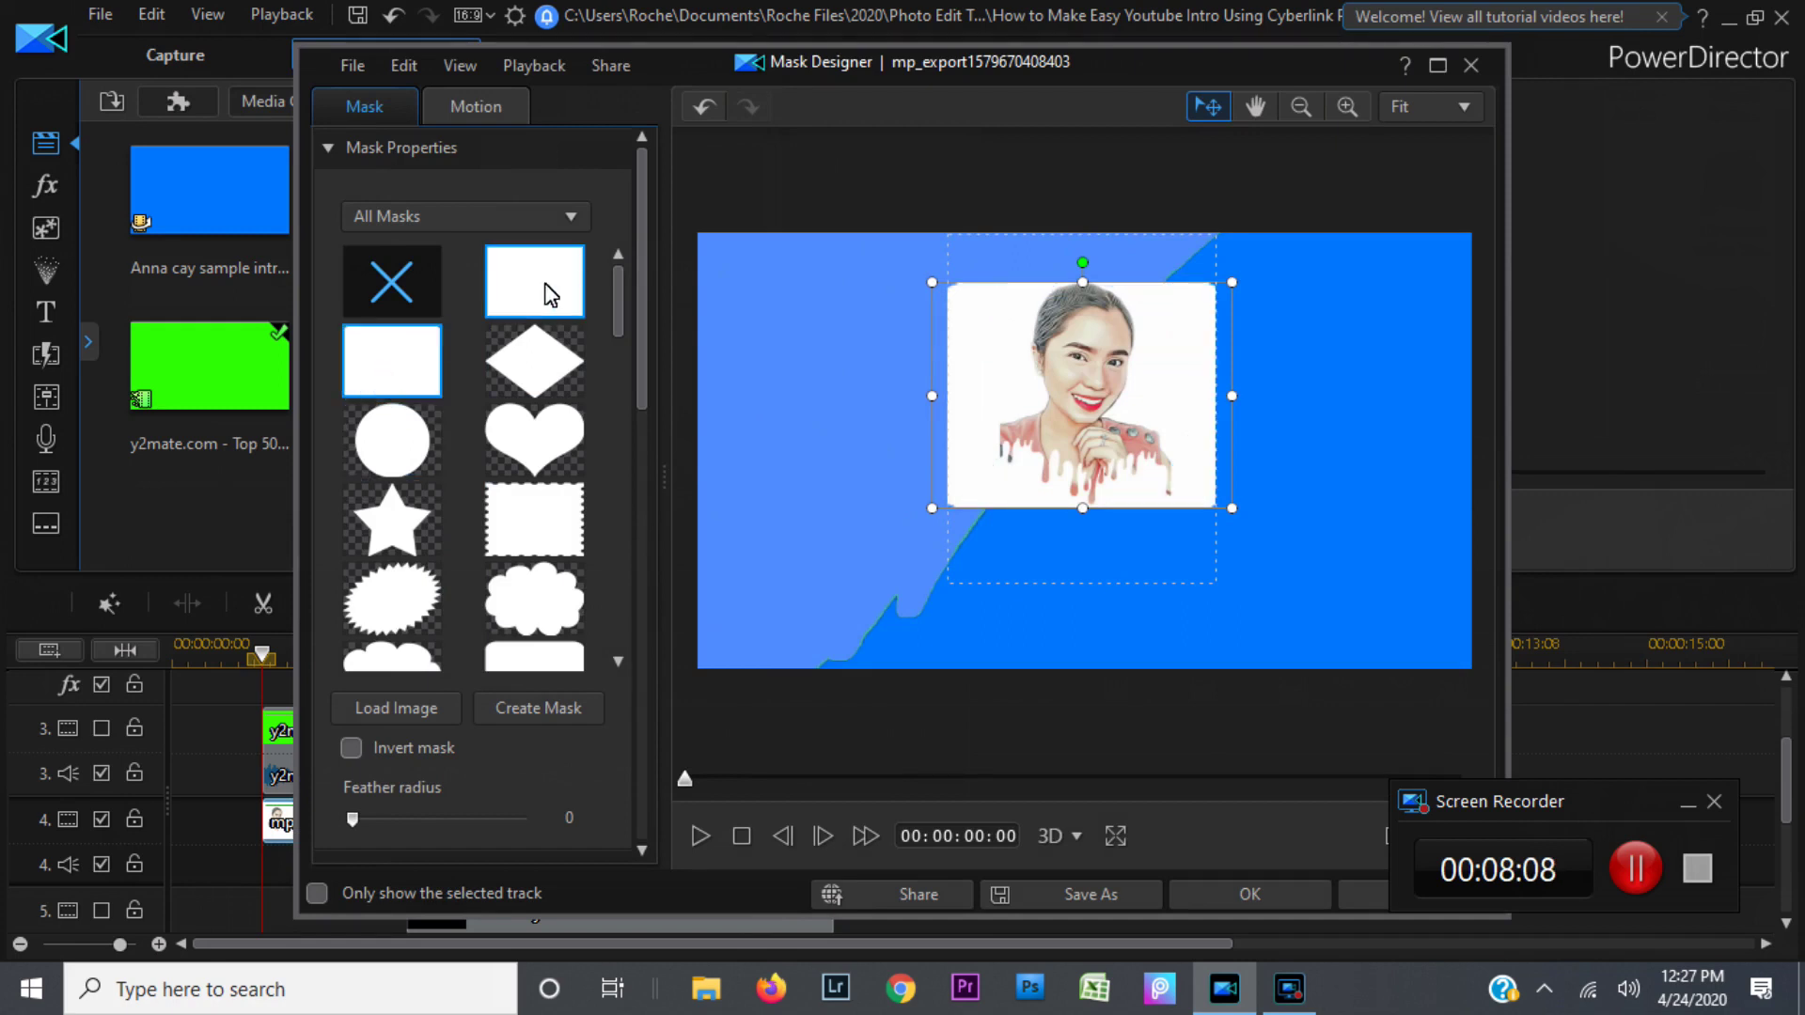
{"action": "left_click", "coordinate": [534, 451]}
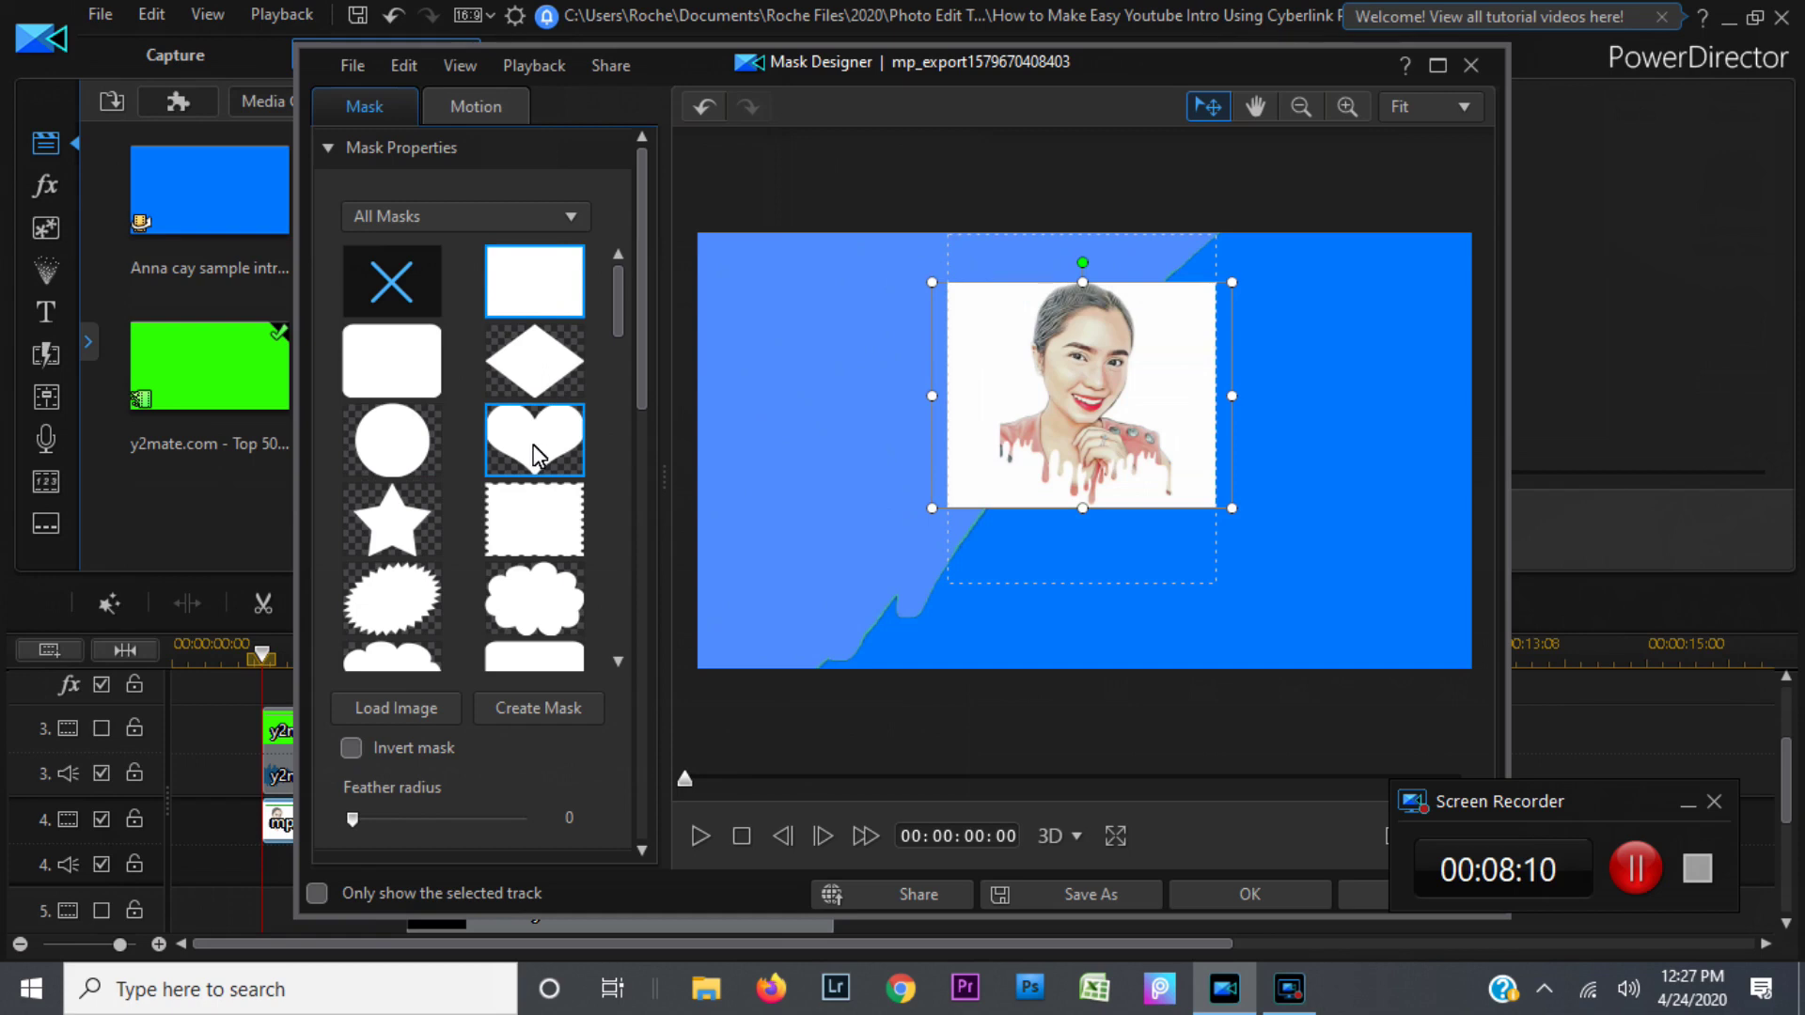
{"action": "left_click", "coordinate": [382, 543]}
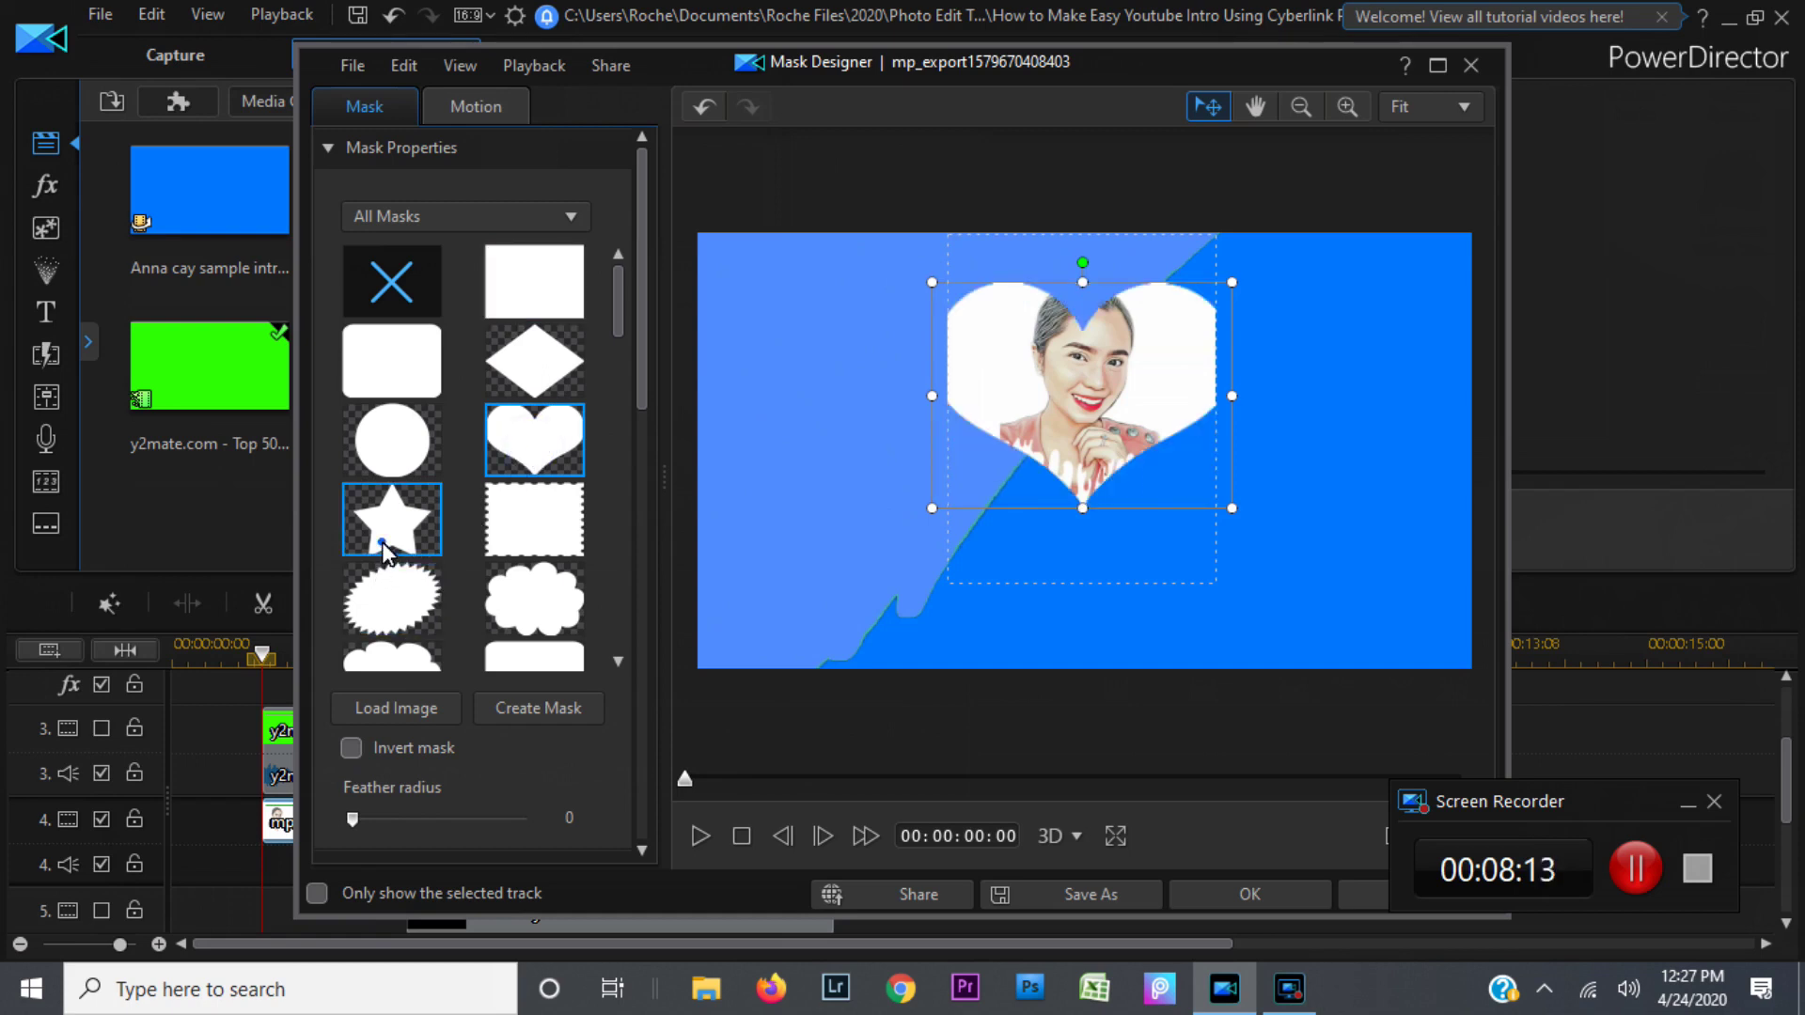
{"action": "left_click", "coordinate": [391, 606]}
{"action": "left_click", "coordinate": [534, 522]}
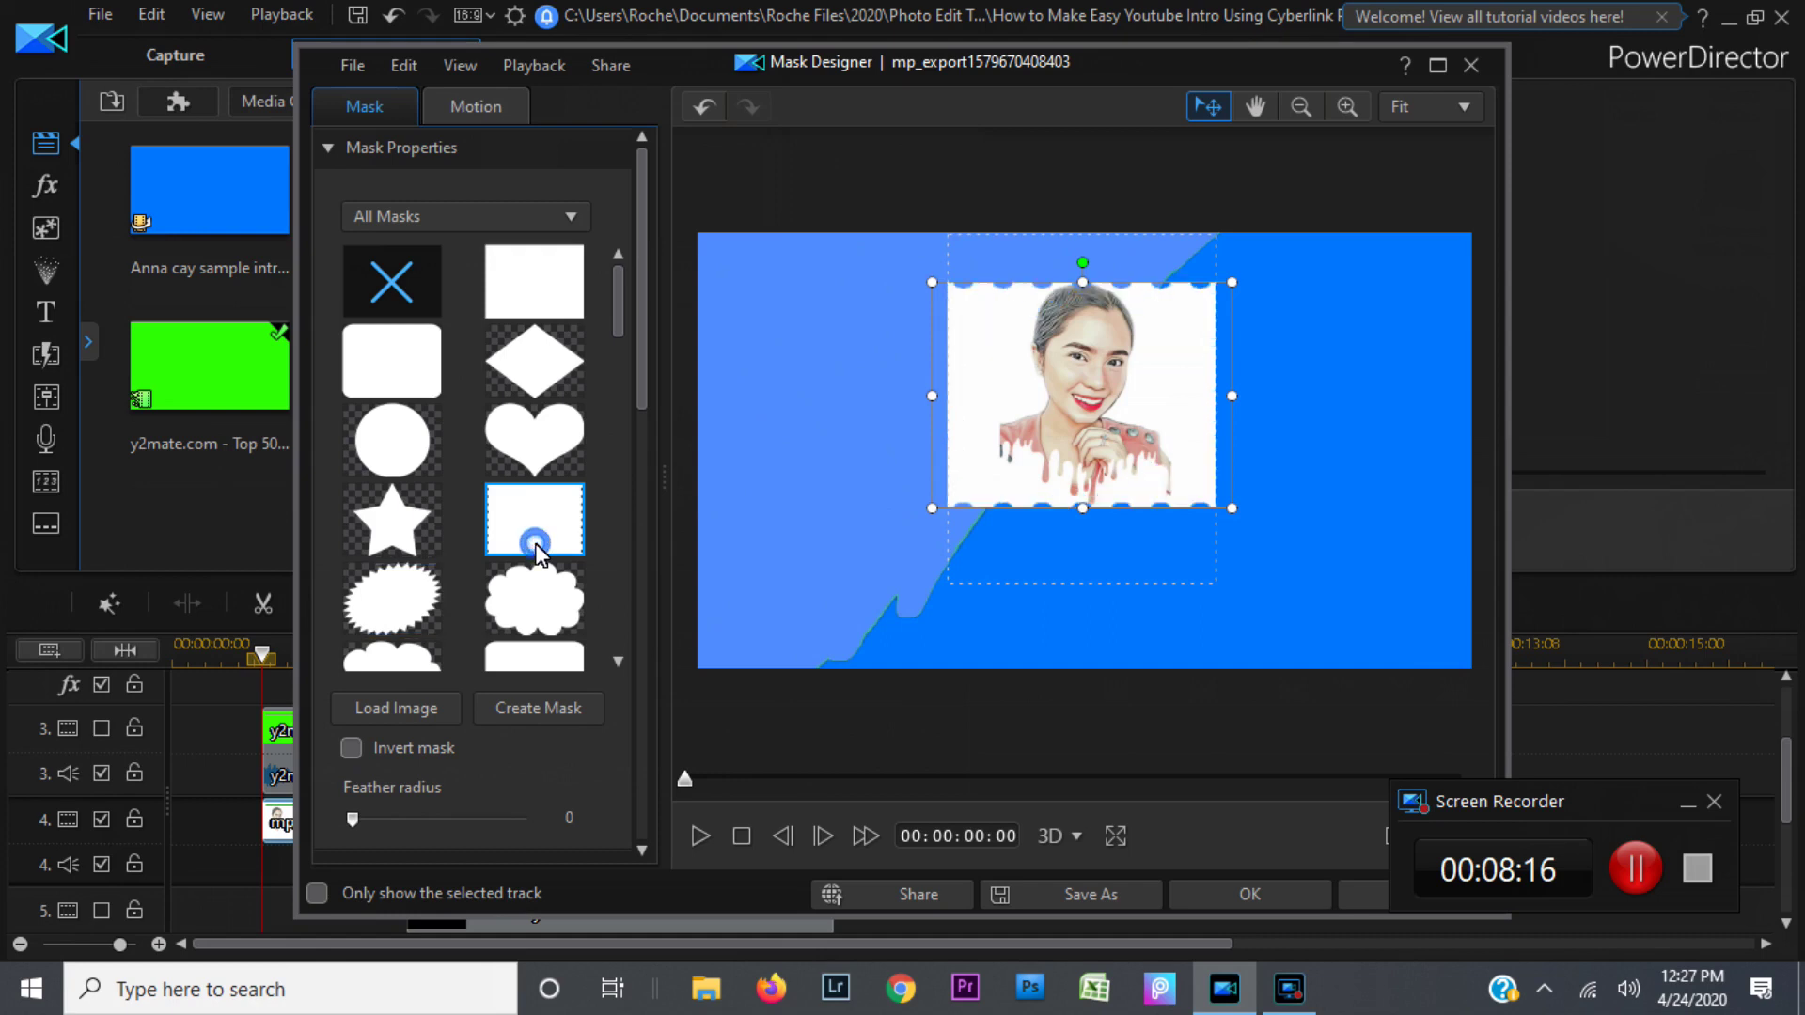
{"action": "left_click", "coordinate": [534, 608]}
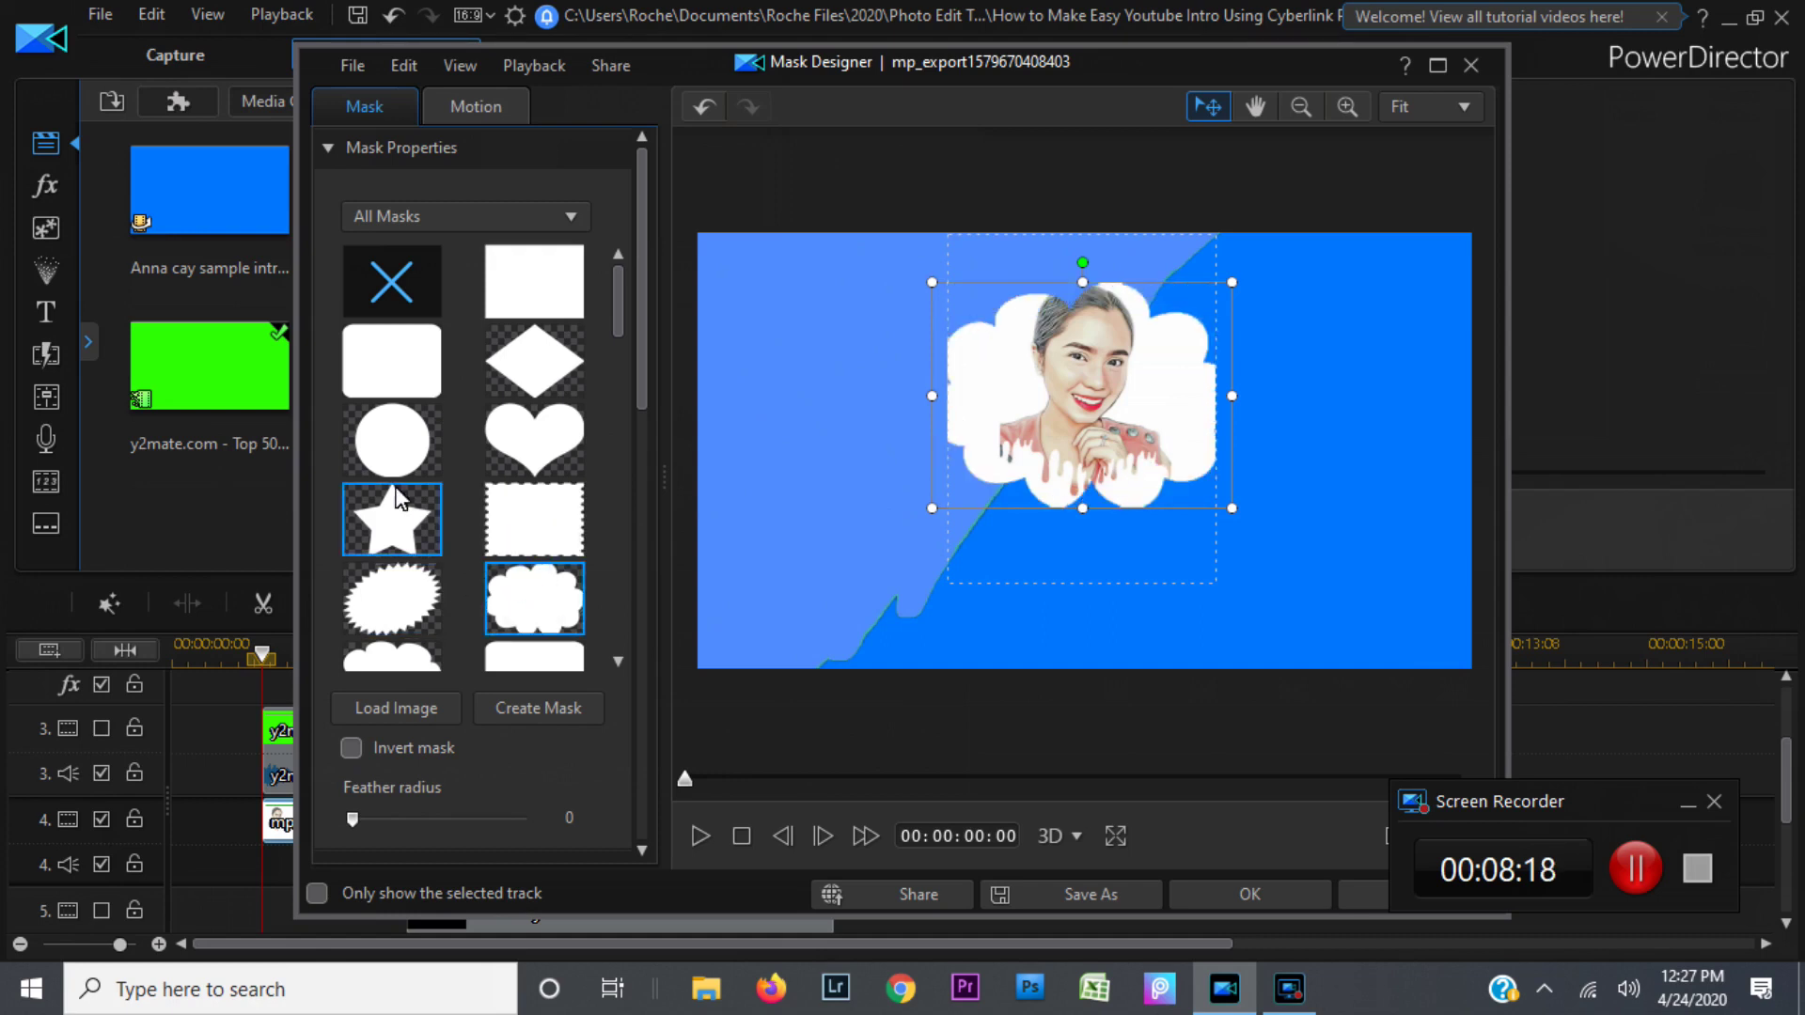
{"action": "left_click", "coordinate": [374, 453]}
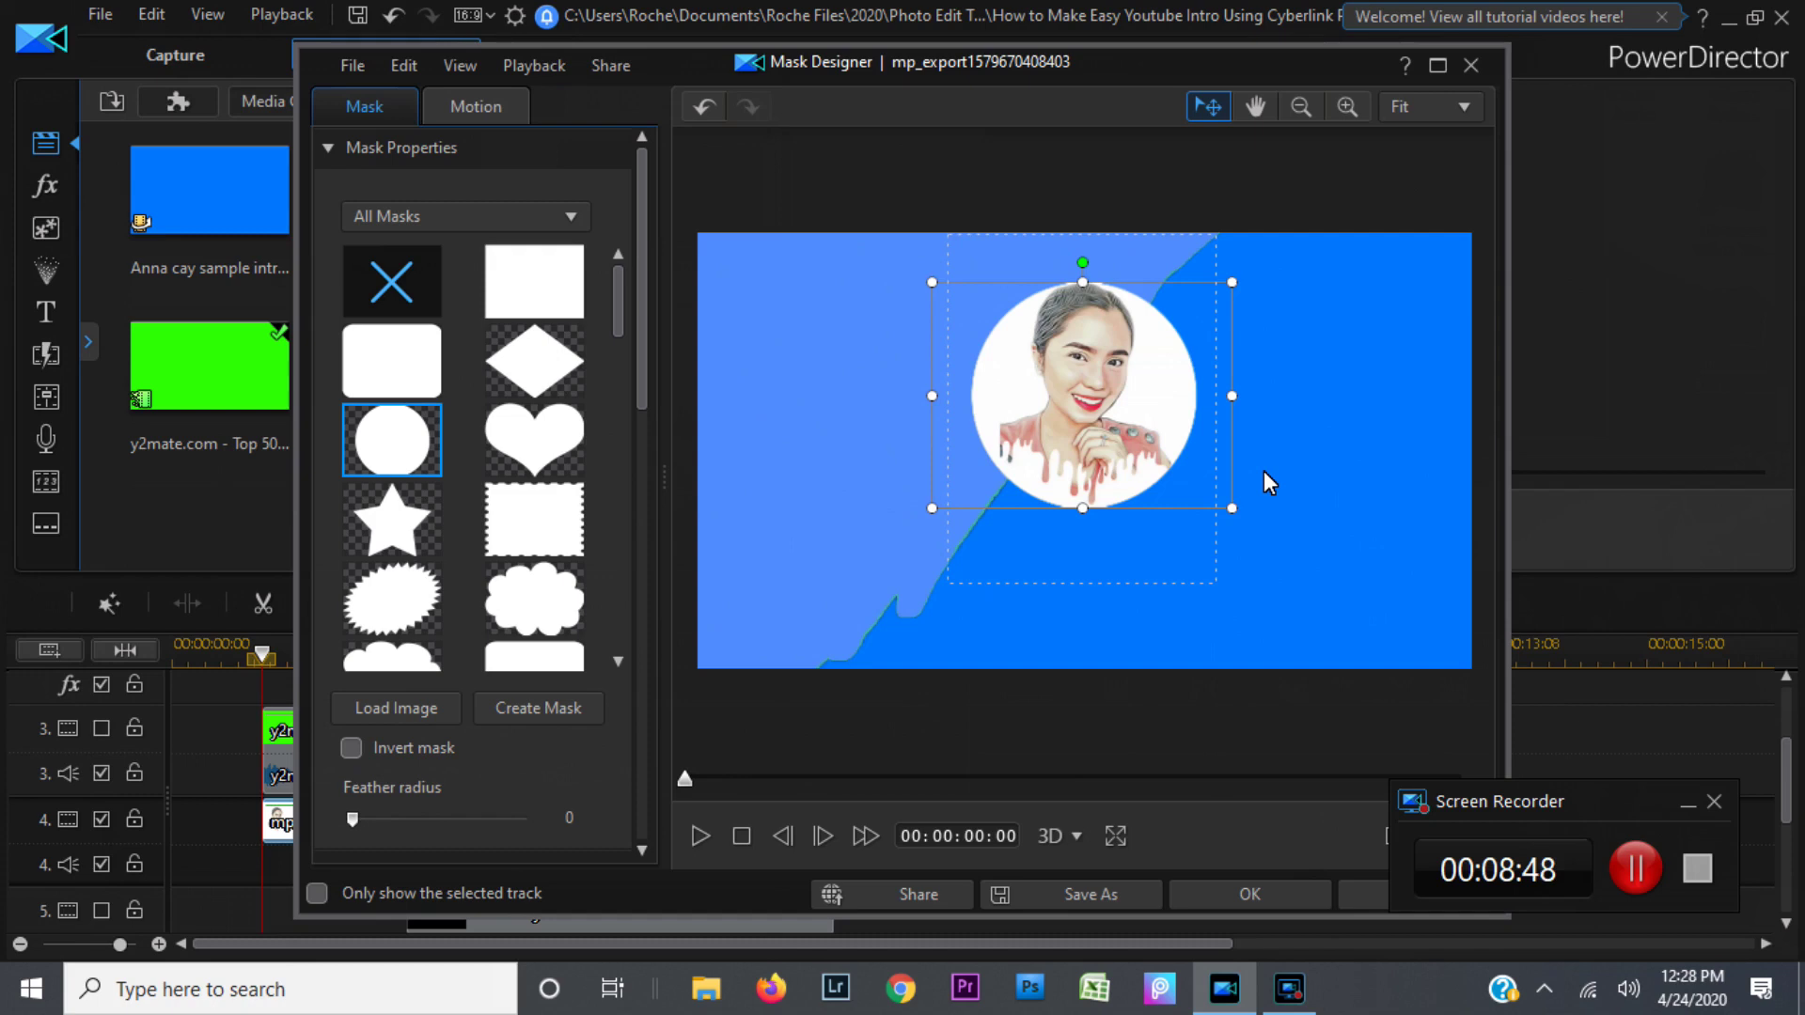
Step: Rearrange the Mask Designer window and enlarge the preview above the keyframe timeline
{"action": "left_click_drag", "start_coordinate": [1218, 54], "coordinate": [1013, 43]}
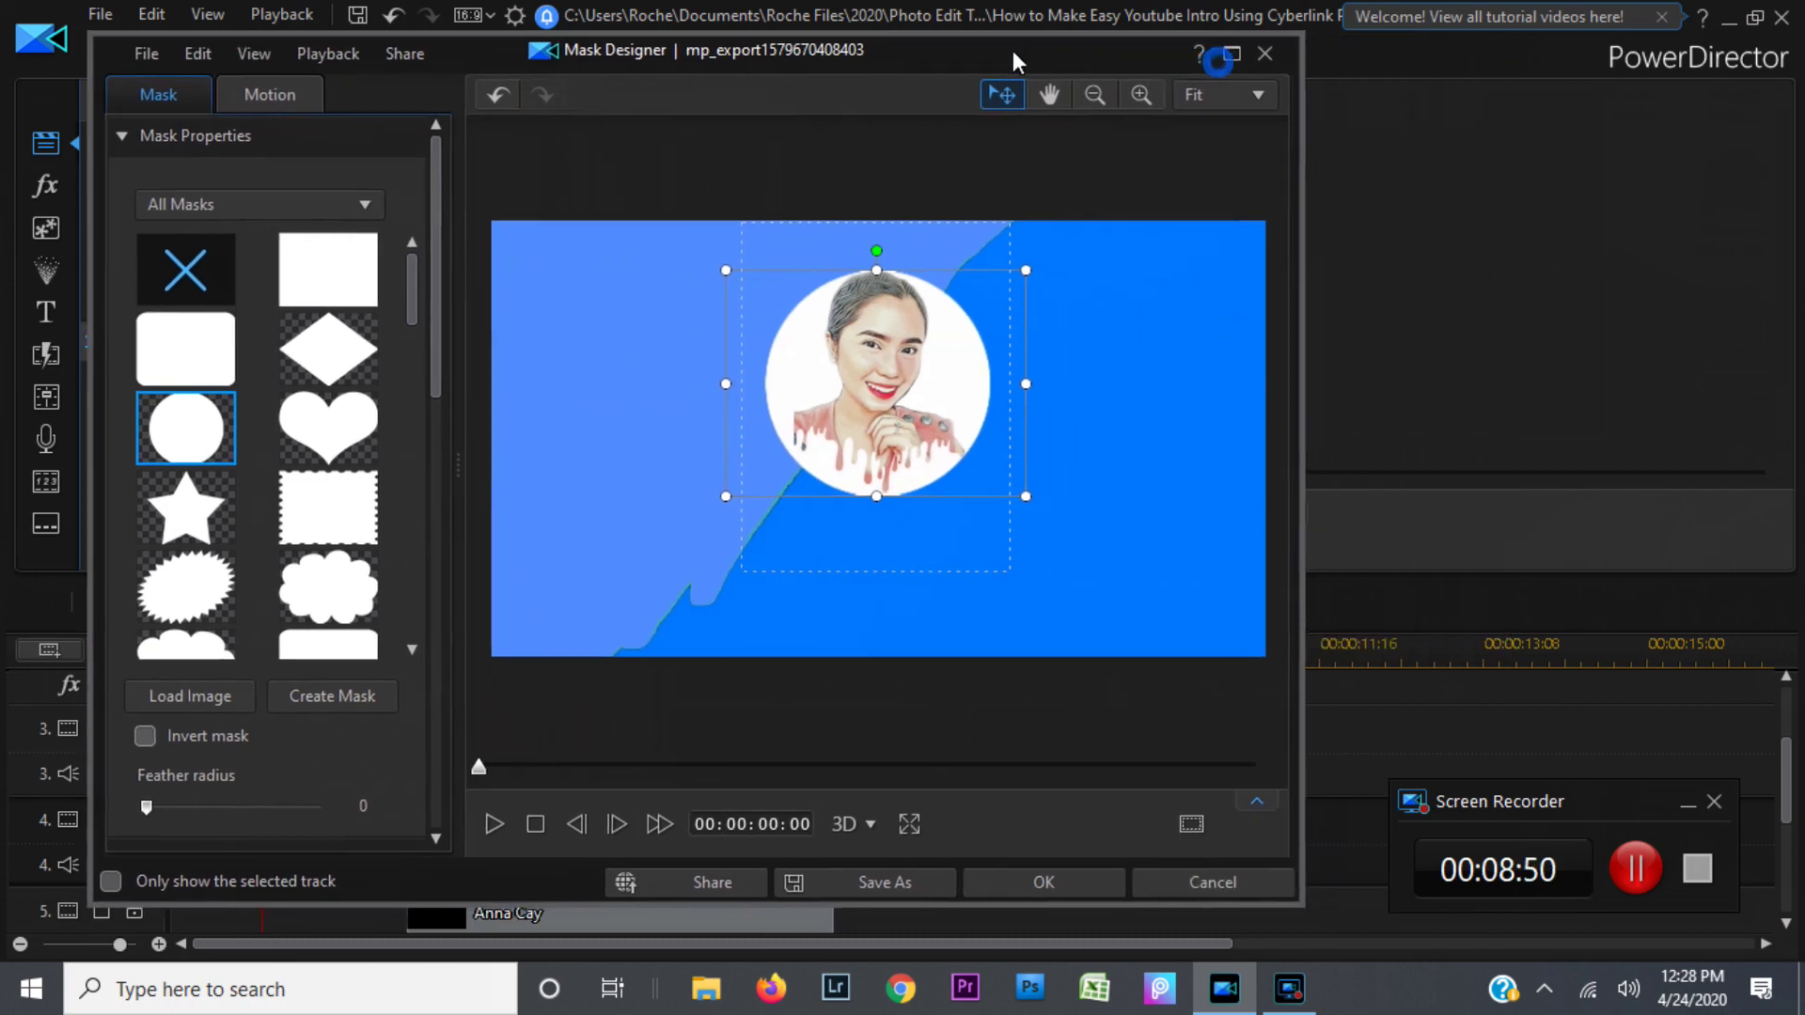
{"action": "left_click", "coordinate": [1261, 804]}
{"action": "left_click", "coordinate": [1196, 889]}
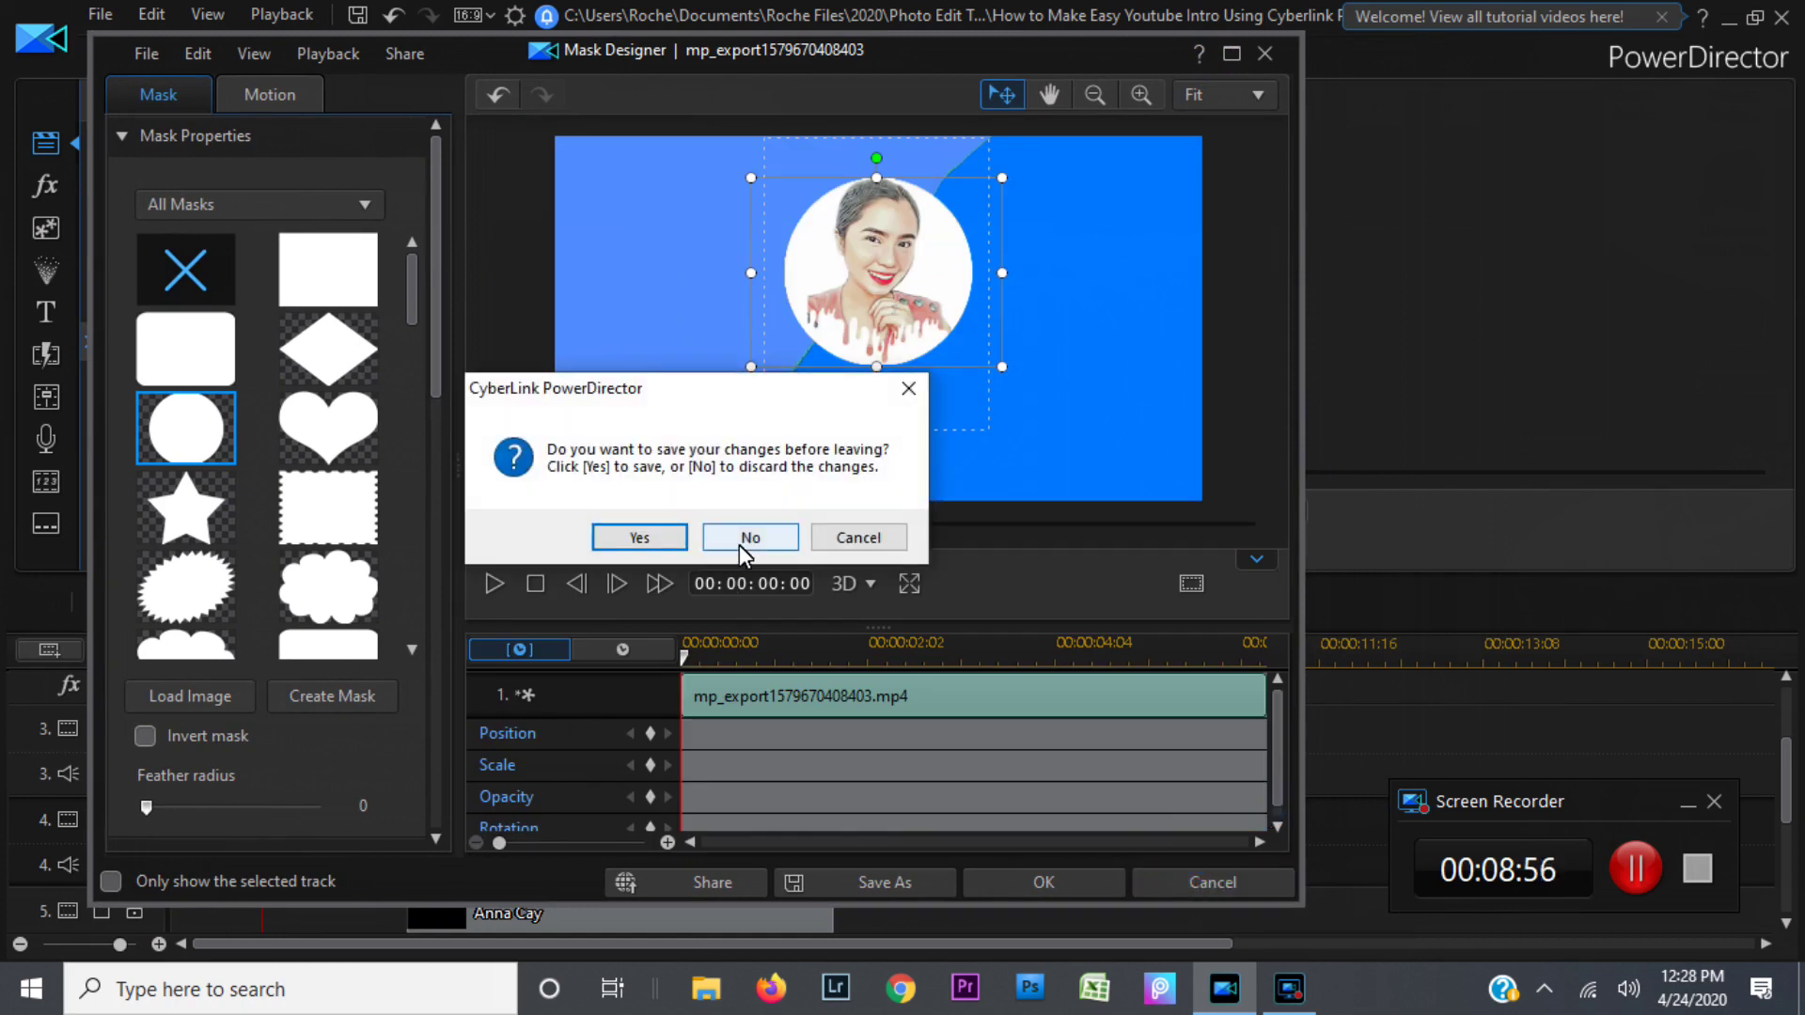
{"action": "left_click", "coordinate": [877, 544]}
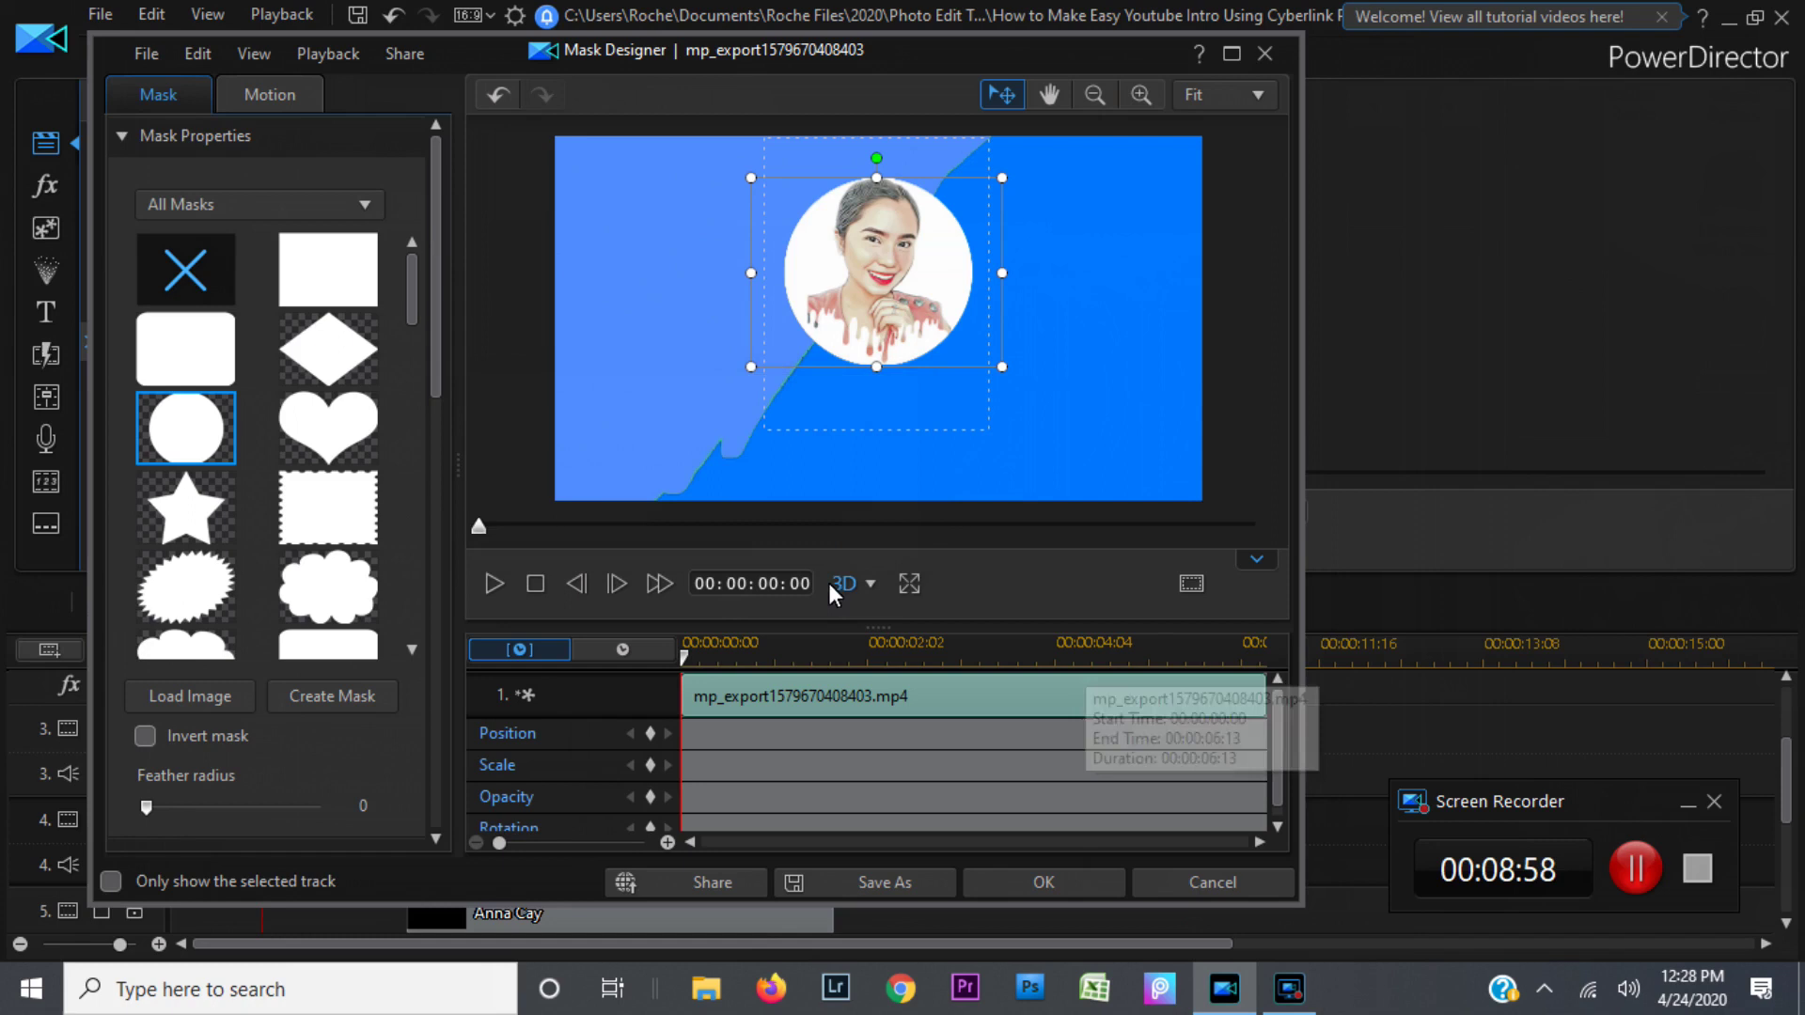
{"action": "left_click", "coordinate": [871, 584]}
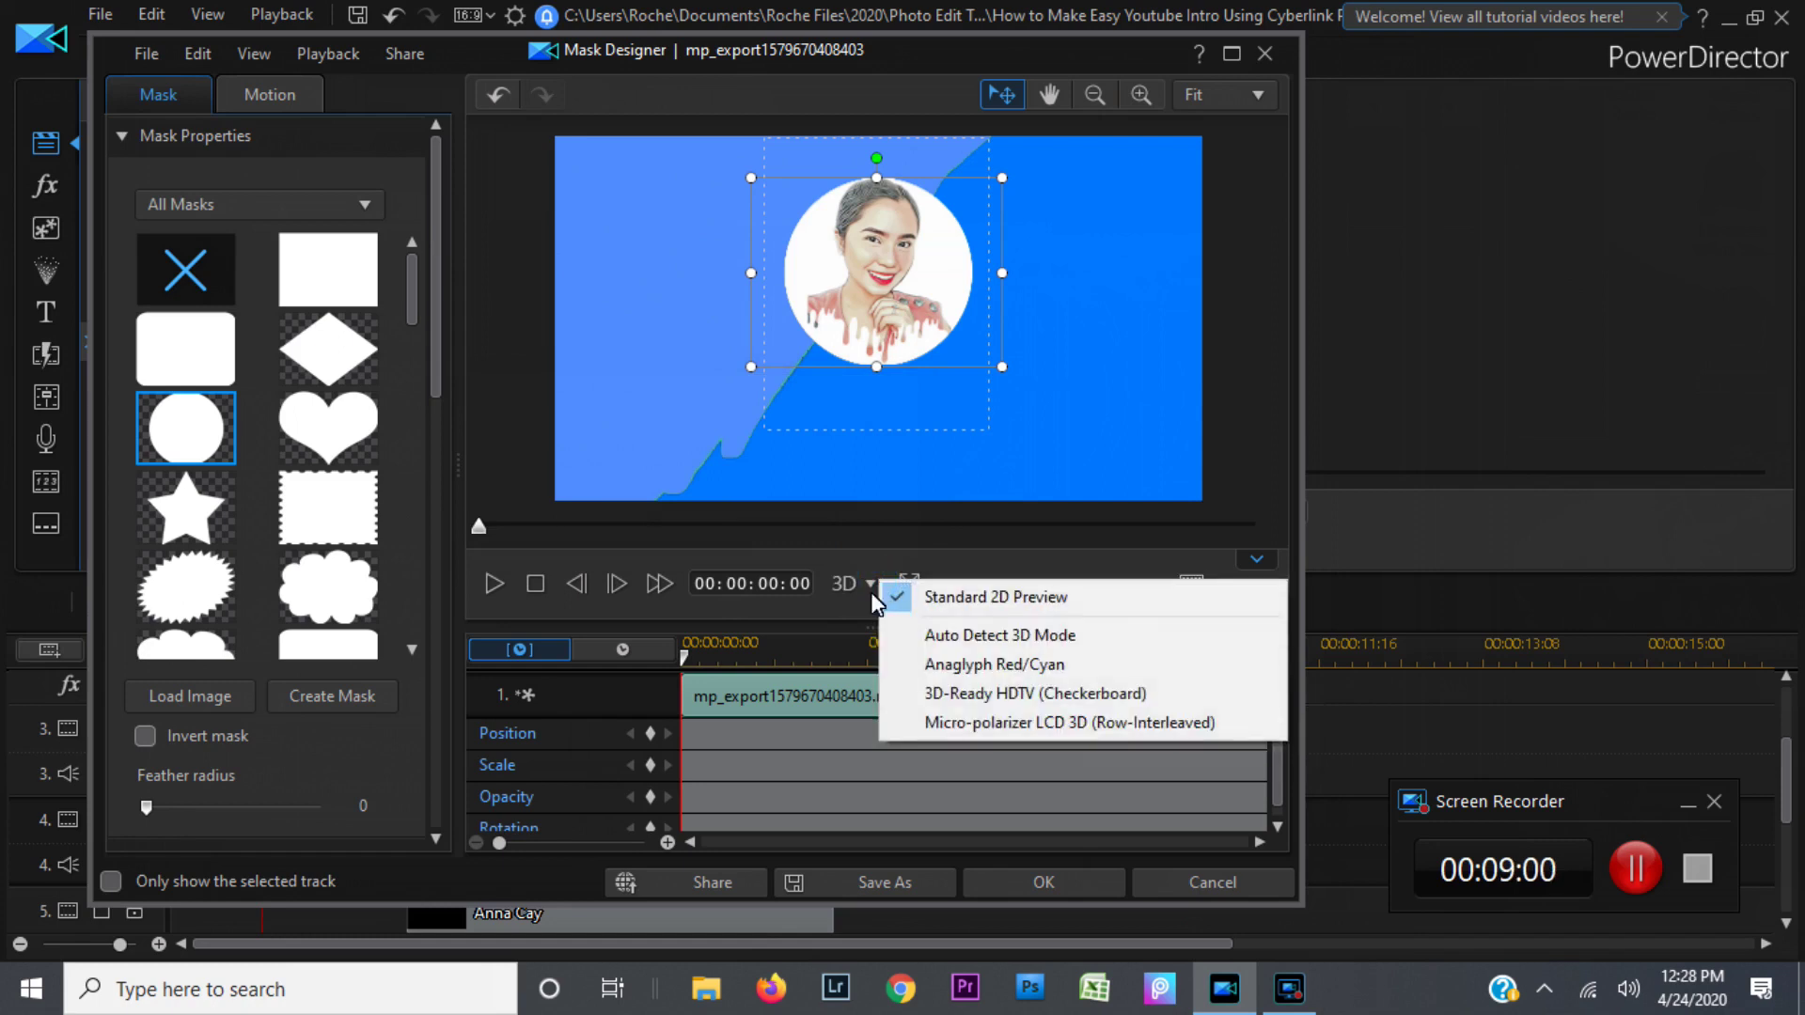
{"action": "left_click", "coordinate": [803, 634]}
{"action": "left_click_drag", "start_coordinate": [804, 633], "coordinate": [804, 656]}
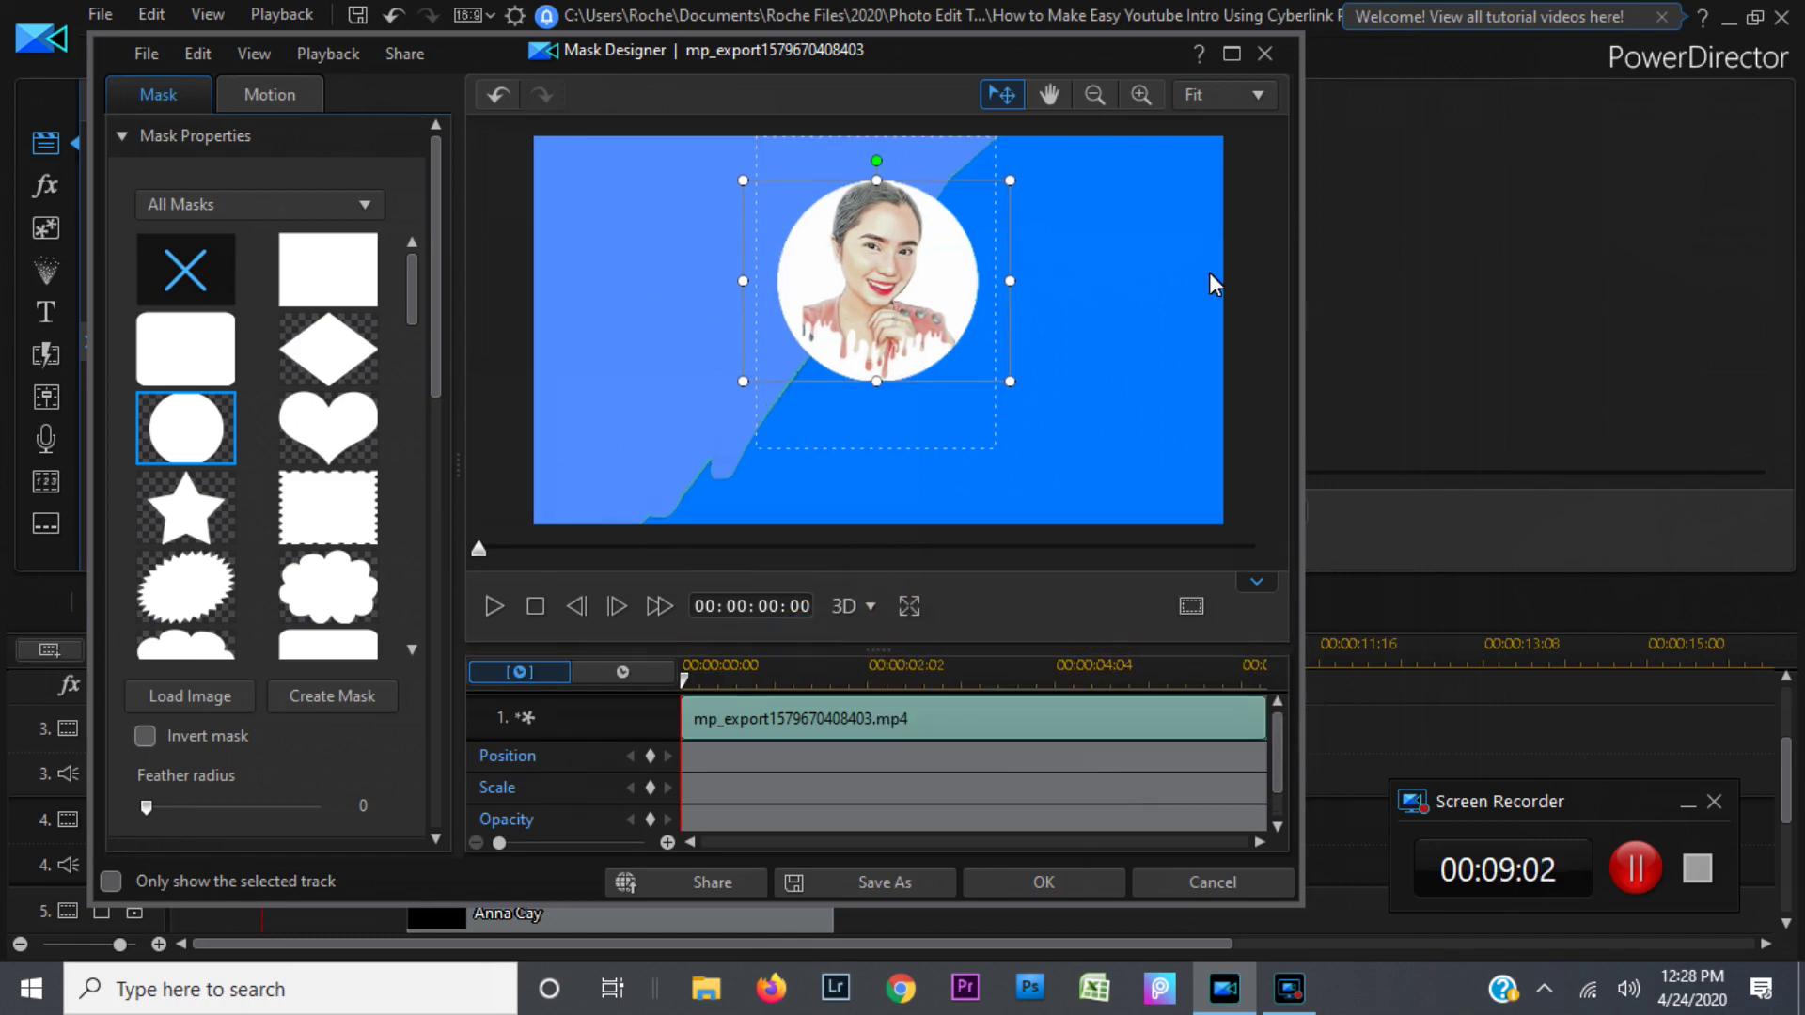
Step: Try 7x7 grid lines, set the grid back to None, and close Mask Designer with OK
{"action": "left_click", "coordinate": [1190, 607]}
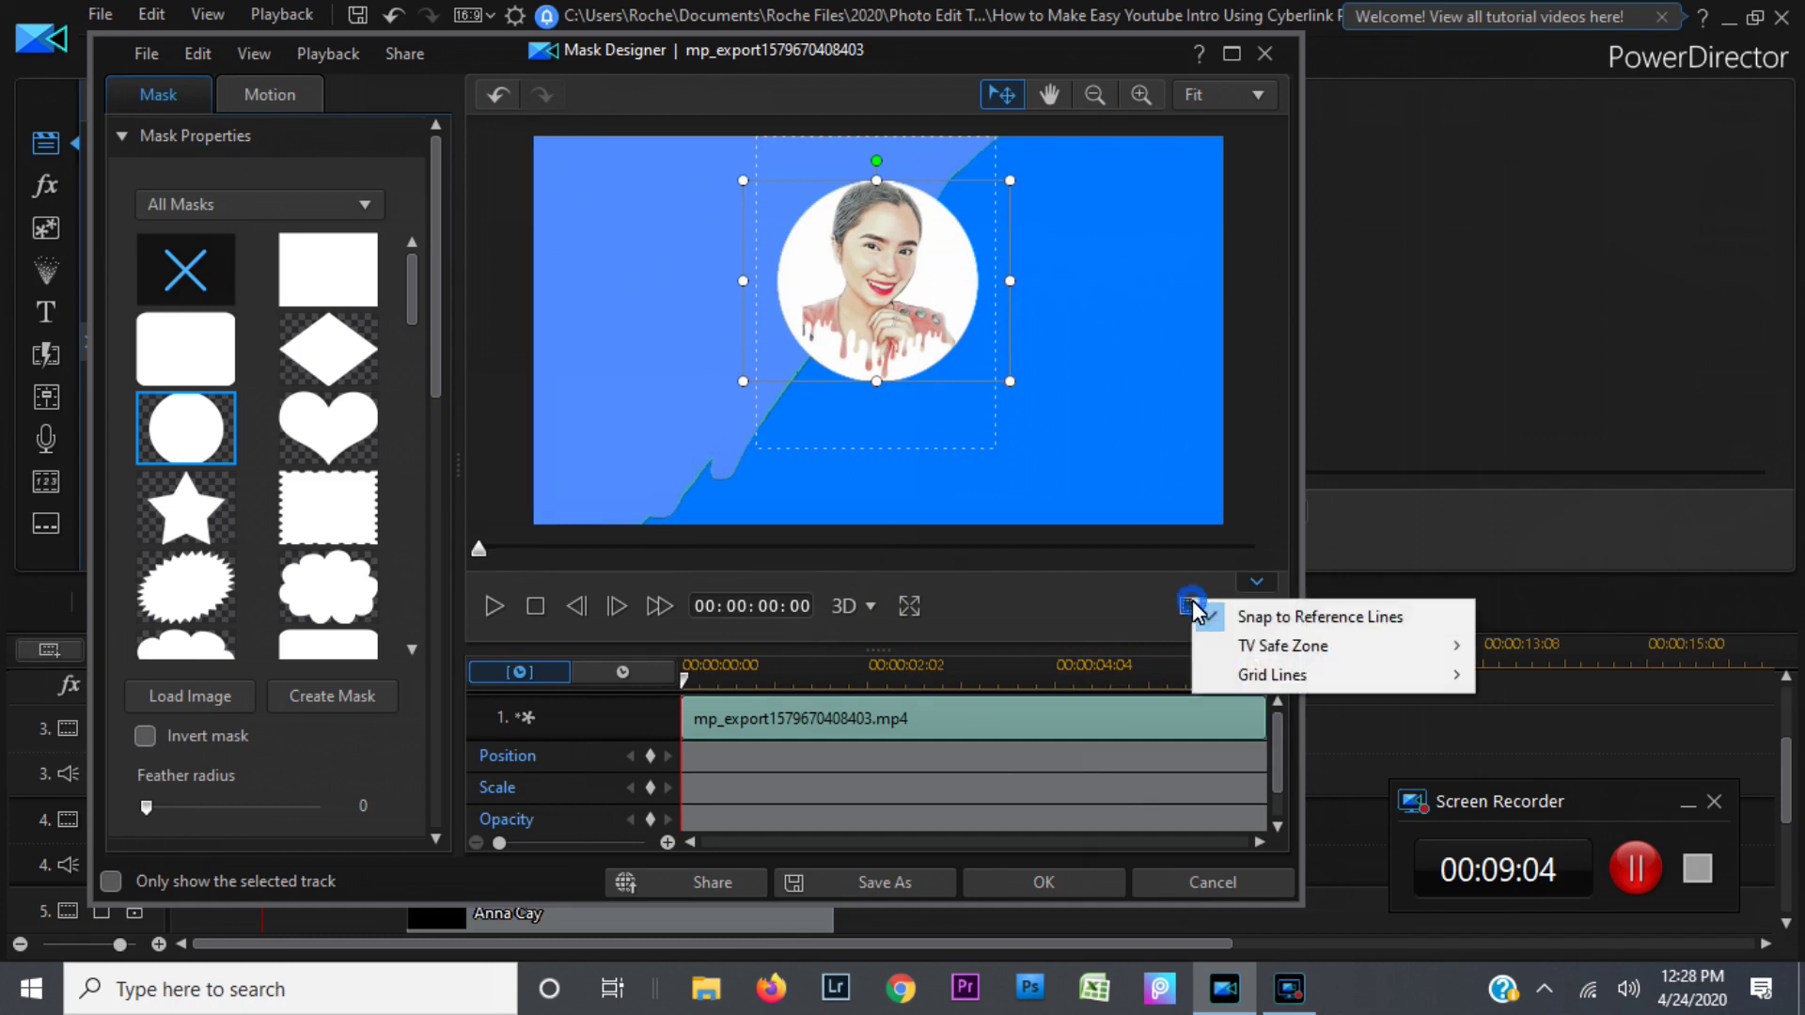
{"action": "mouse_move", "coordinate": [1254, 677]}
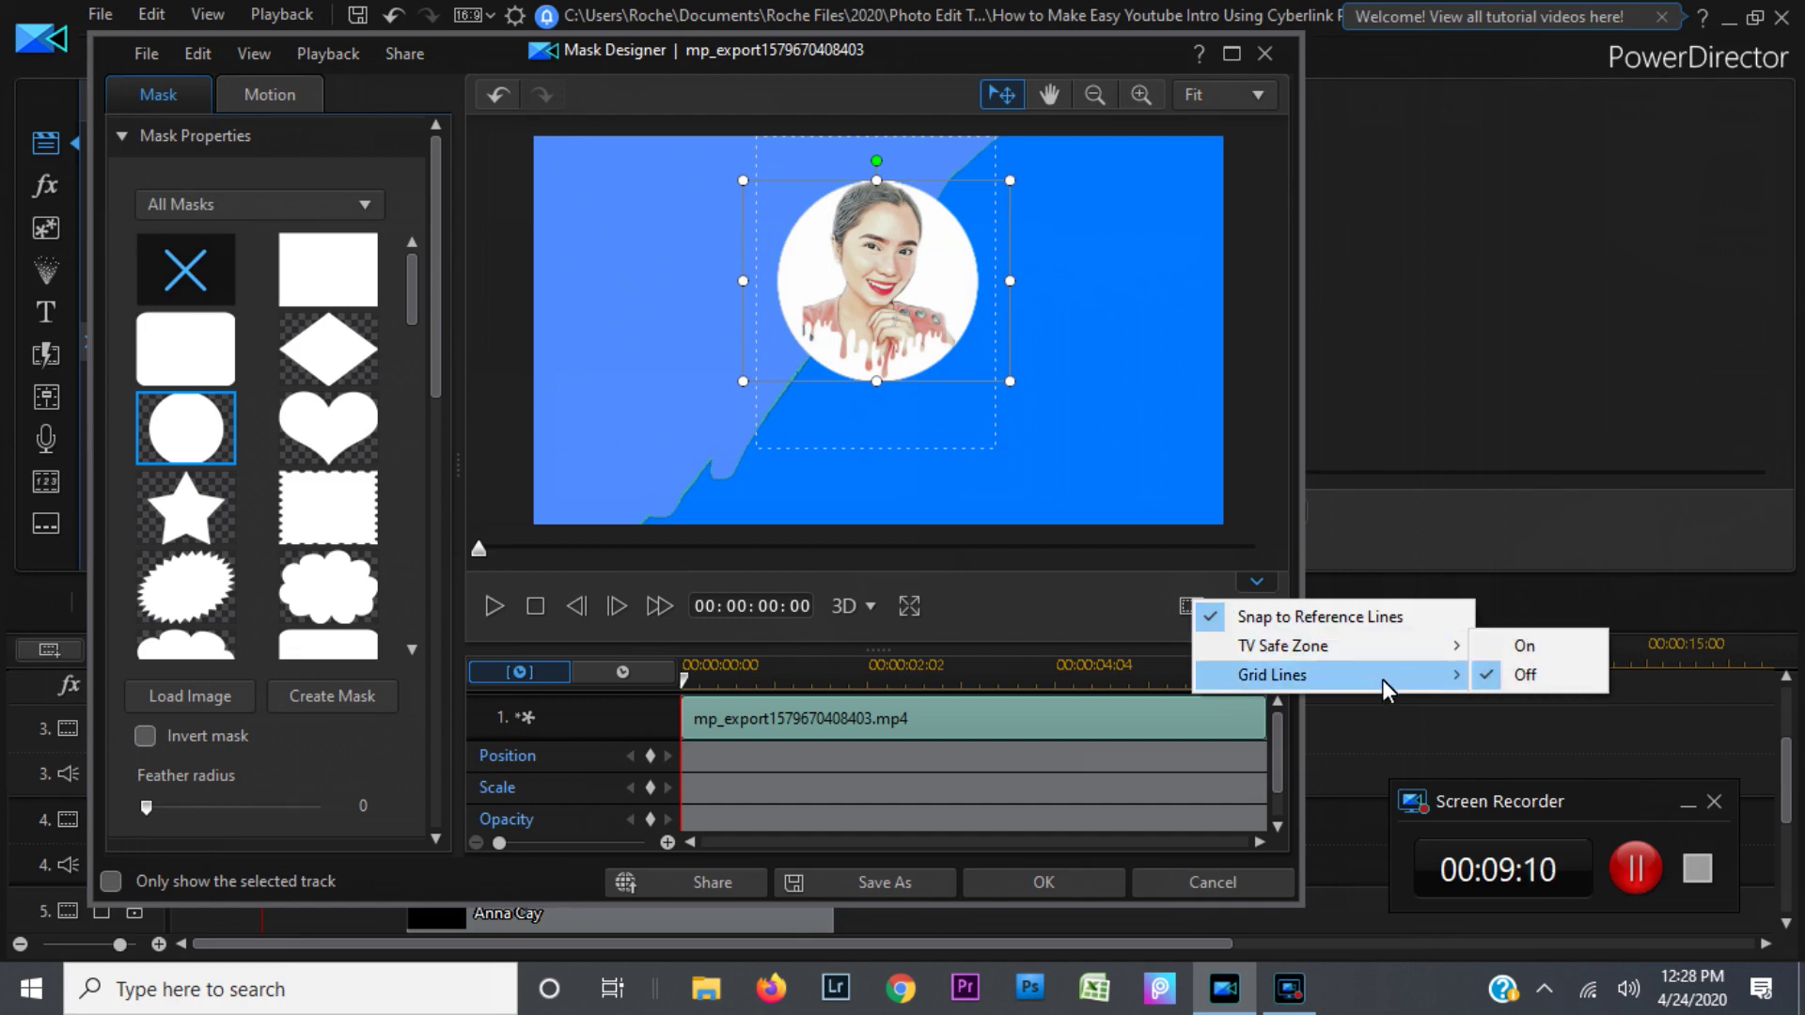
{"action": "mouse_move", "coordinate": [1390, 679]}
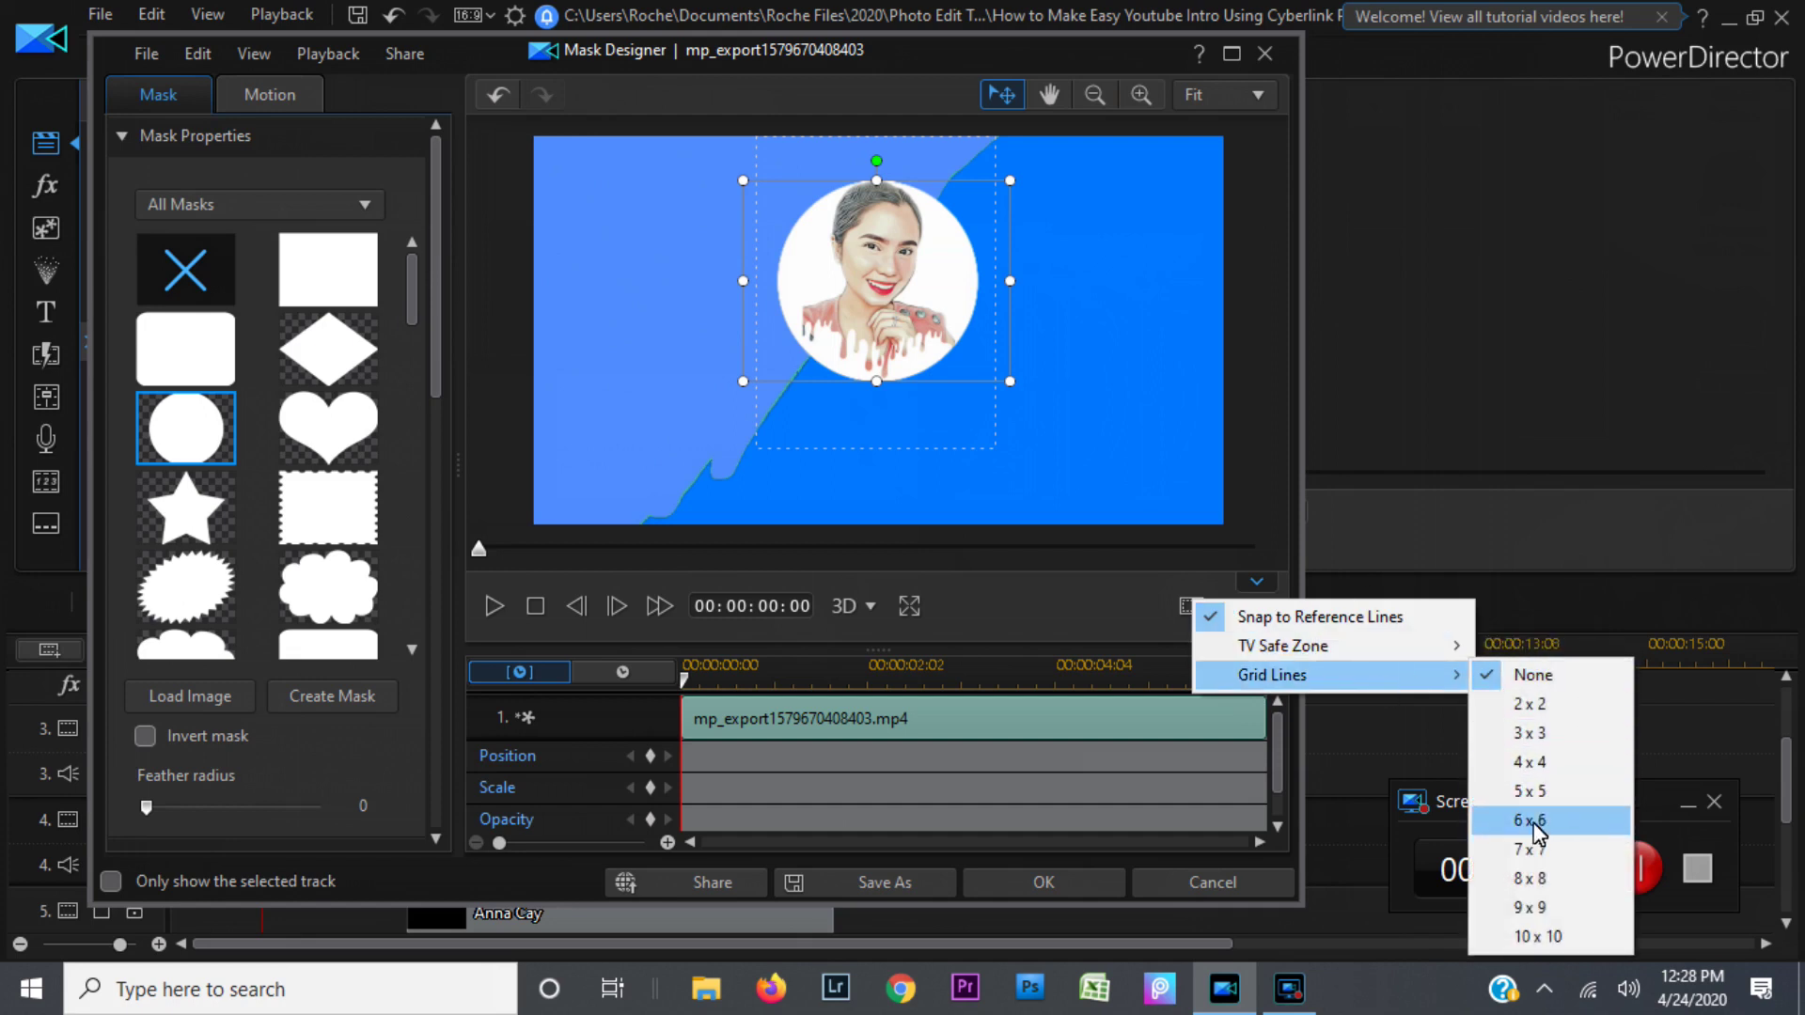
{"action": "left_click", "coordinate": [1542, 850]}
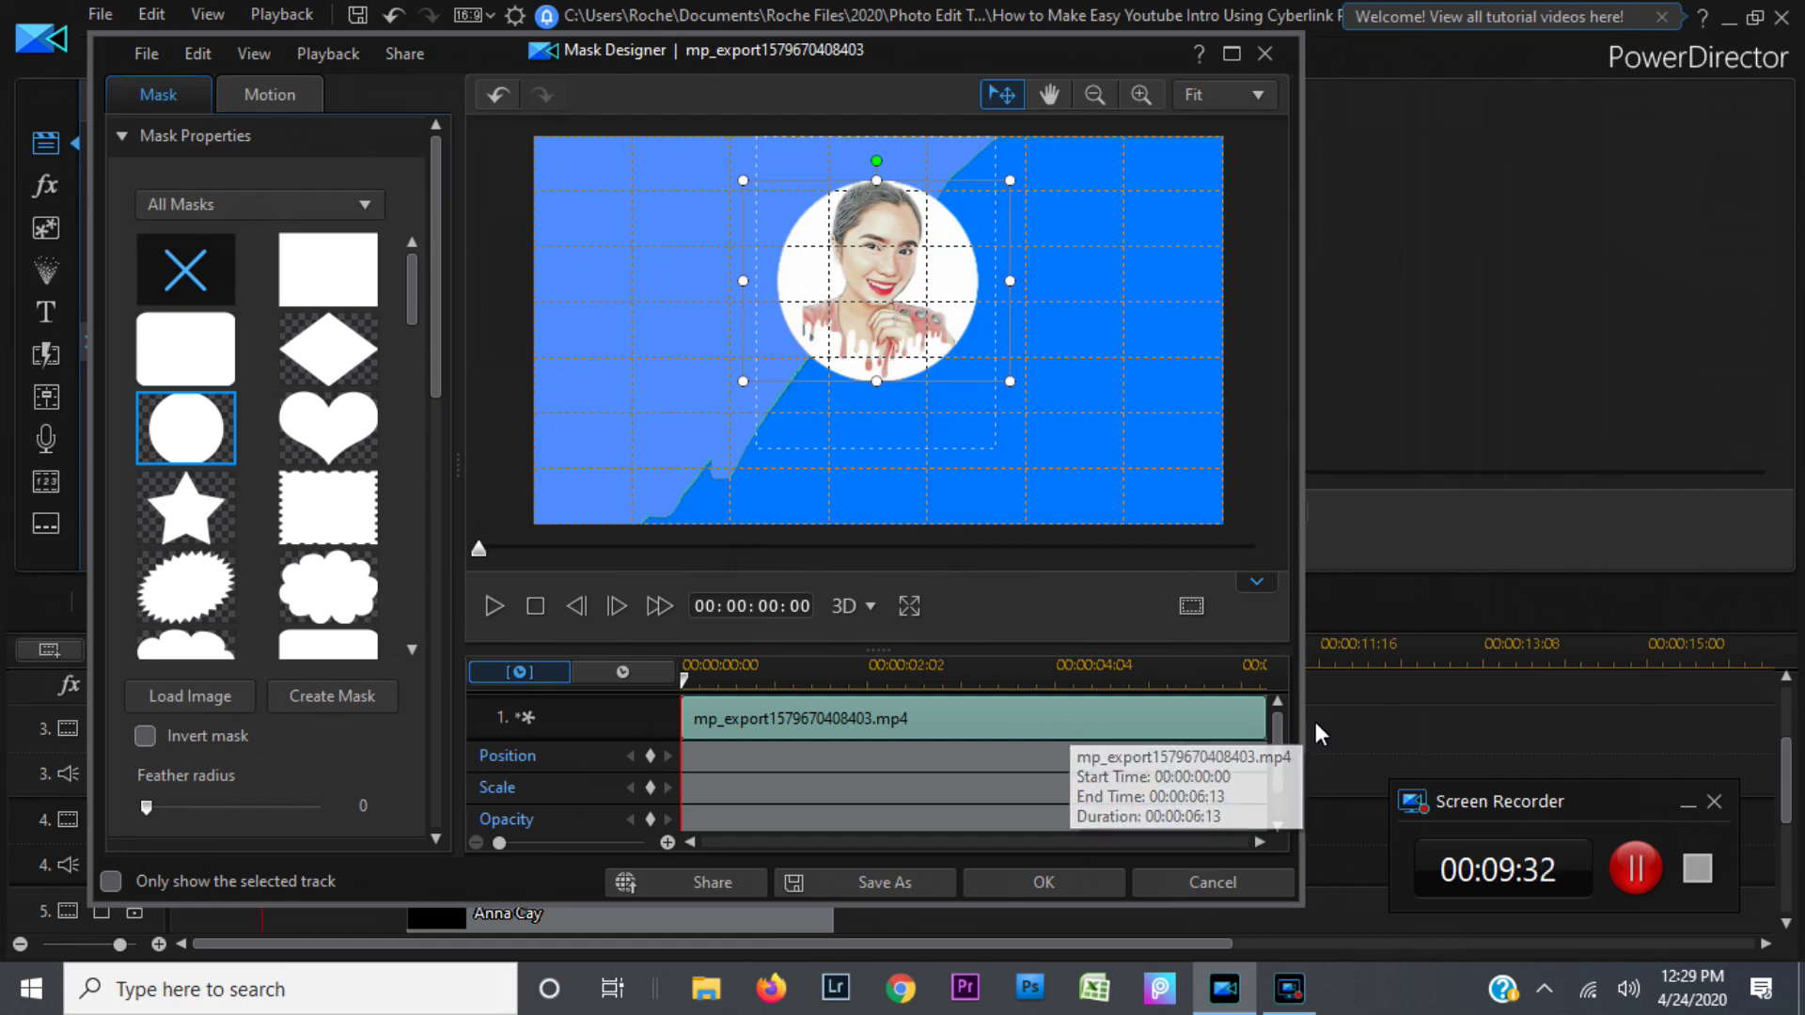
{"action": "left_click", "coordinate": [1194, 606]}
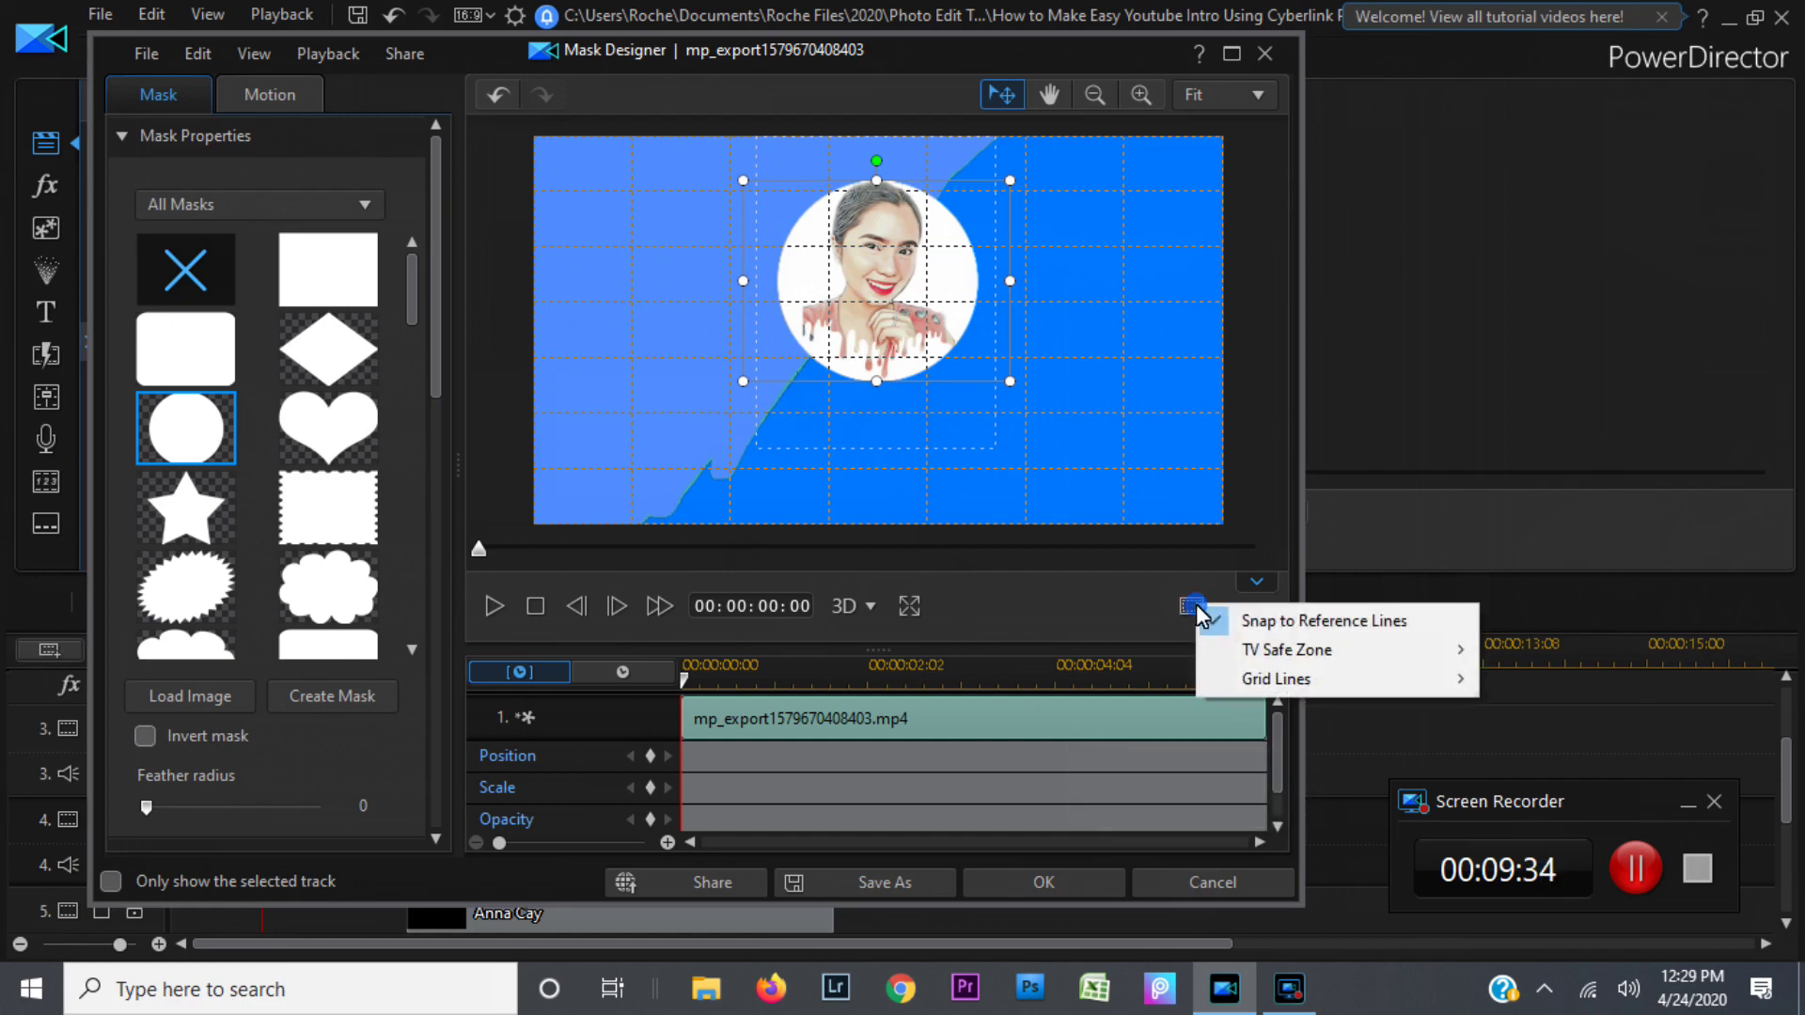
{"action": "left_click", "coordinate": [1264, 680]}
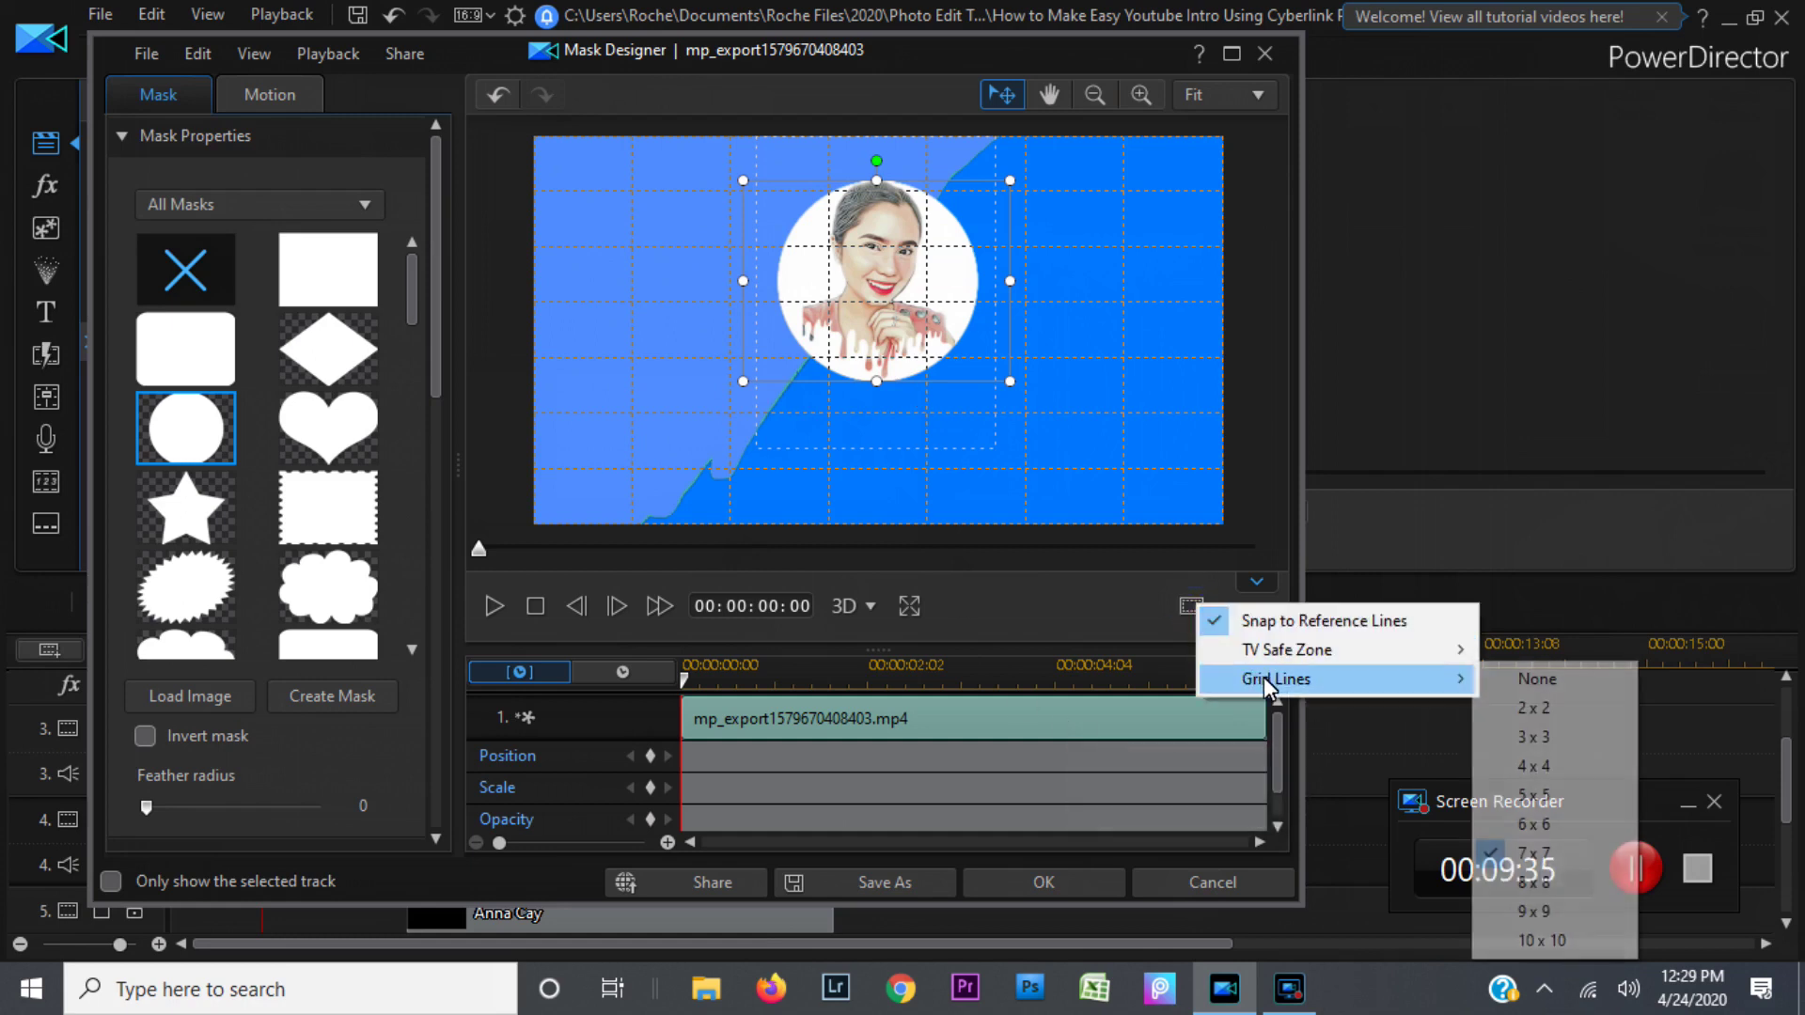
{"action": "left_click", "coordinate": [1519, 680]}
{"action": "left_click", "coordinate": [1055, 884]}
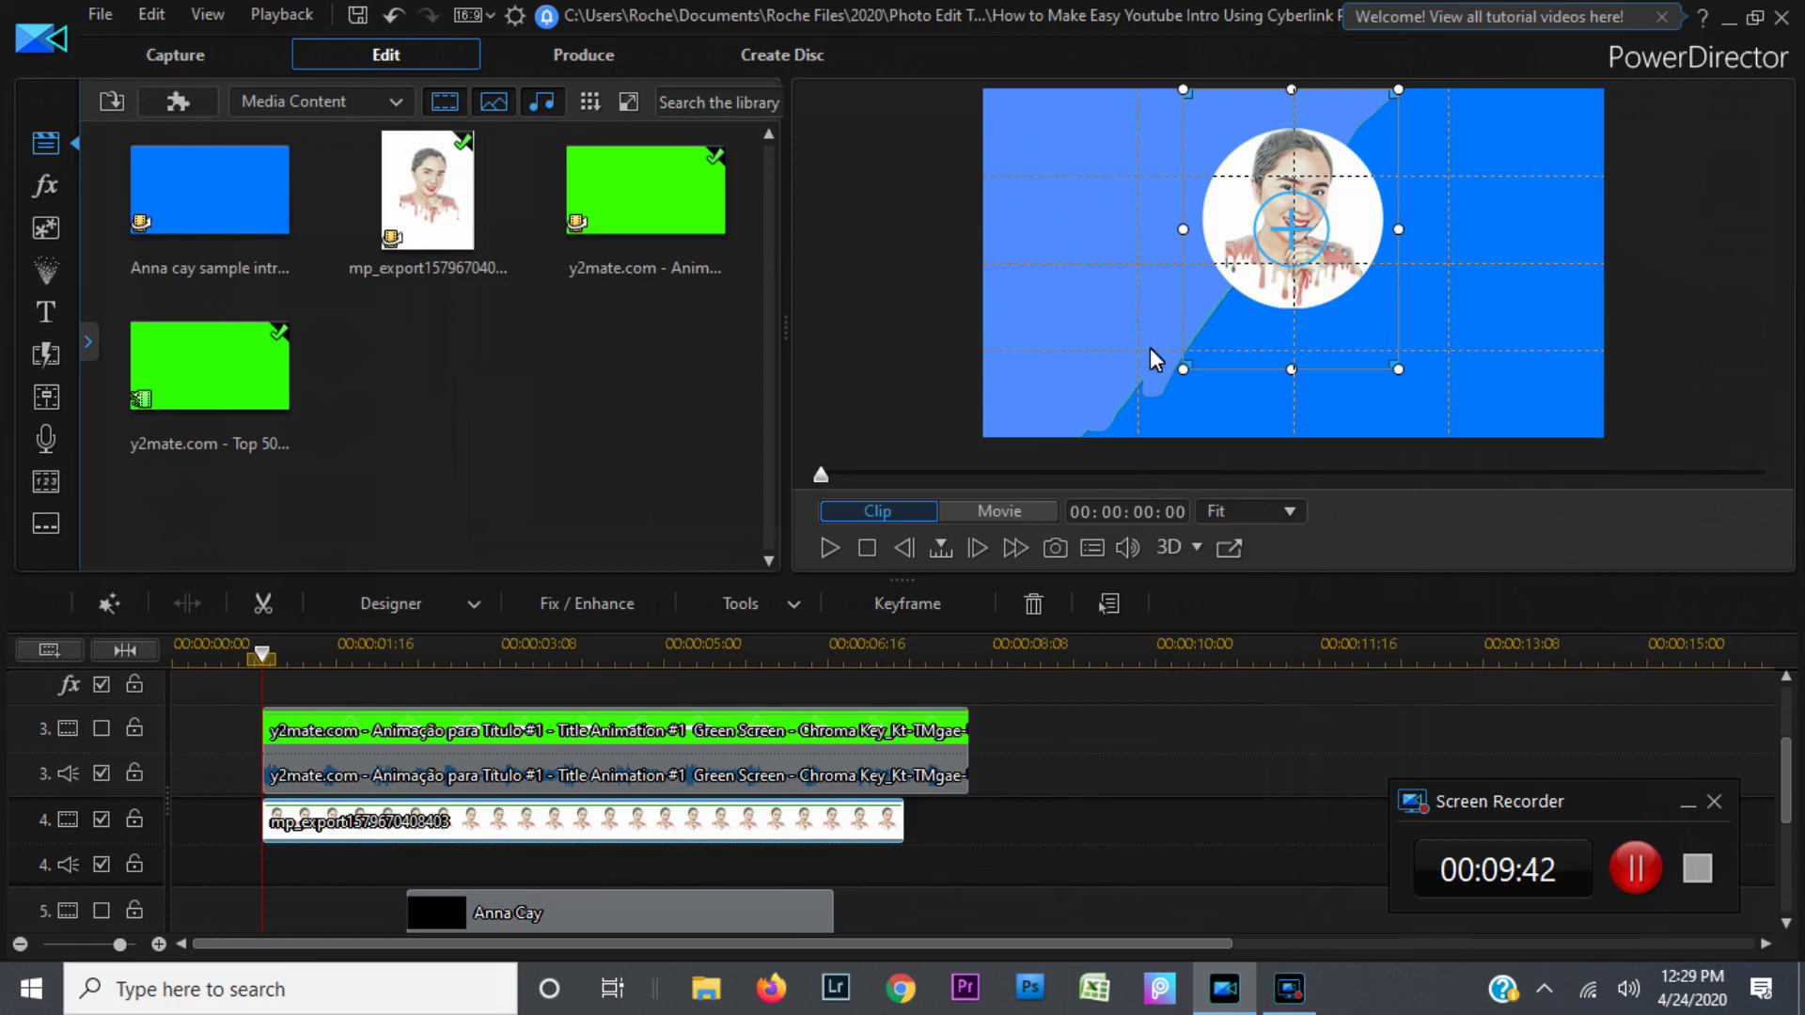
{"action": "left_click", "coordinate": [1023, 511]}
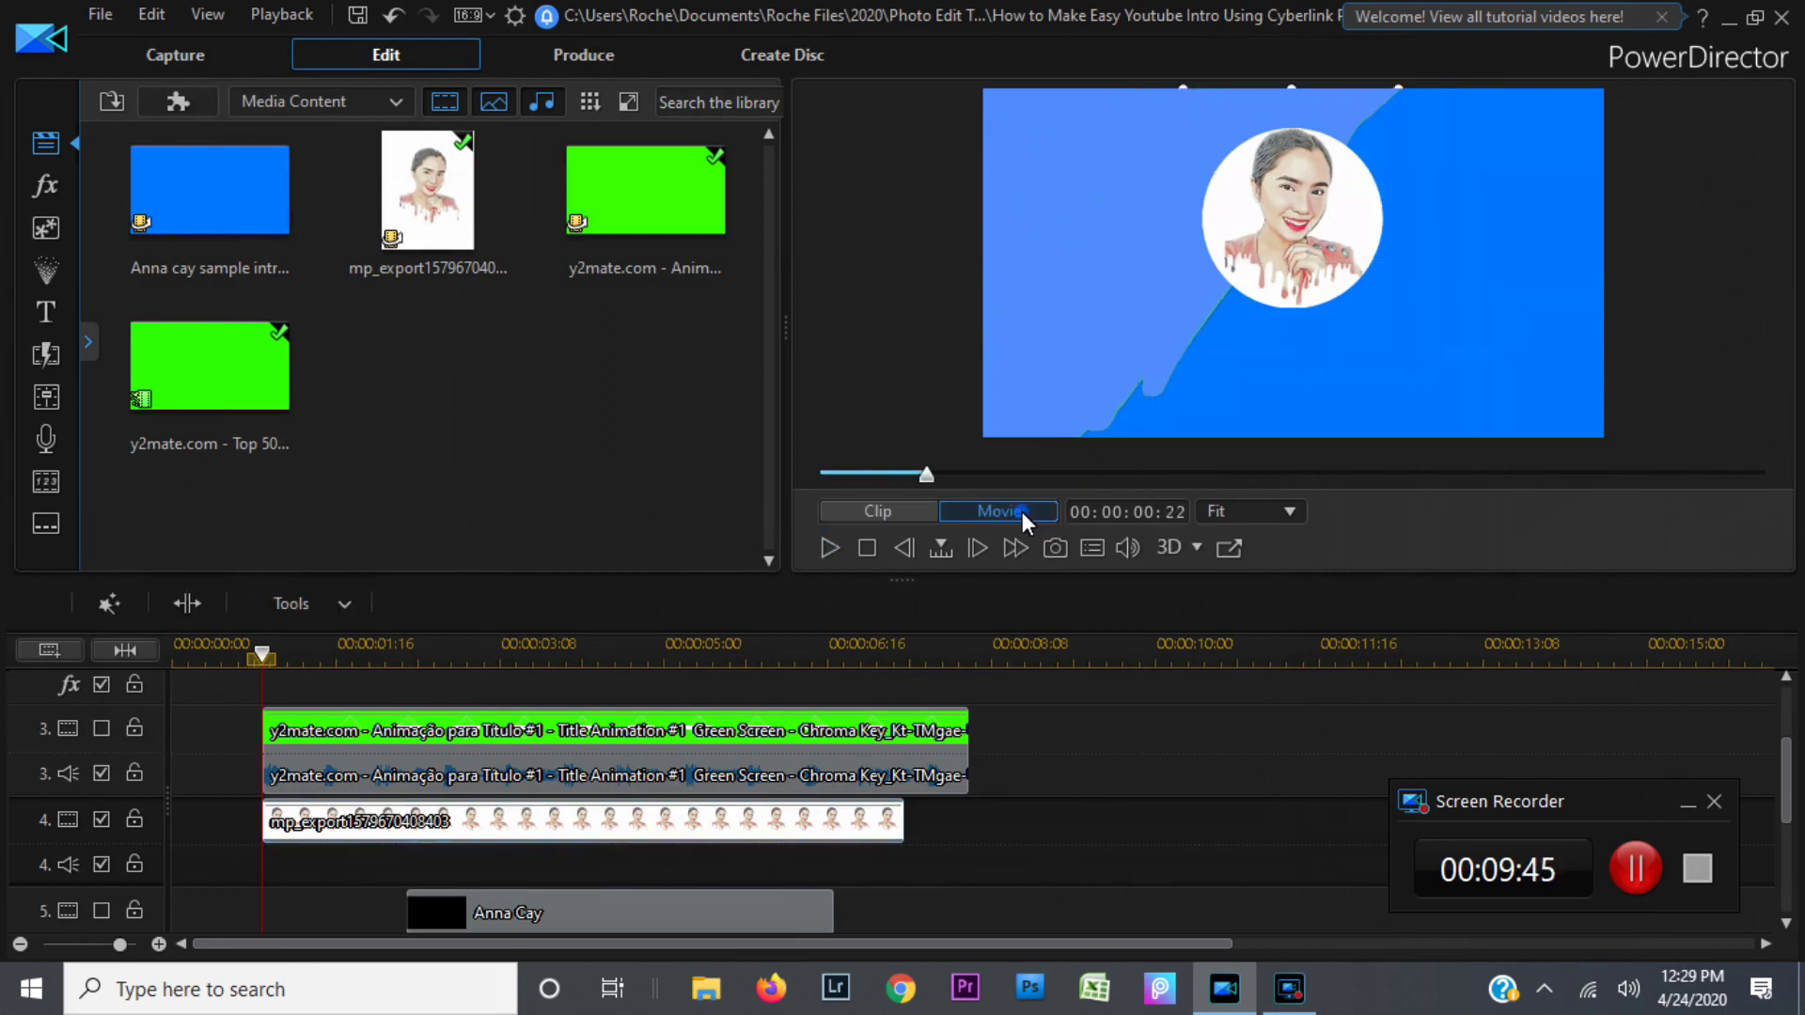
{"action": "left_click", "coordinate": [869, 549]}
{"action": "left_click", "coordinate": [825, 554]}
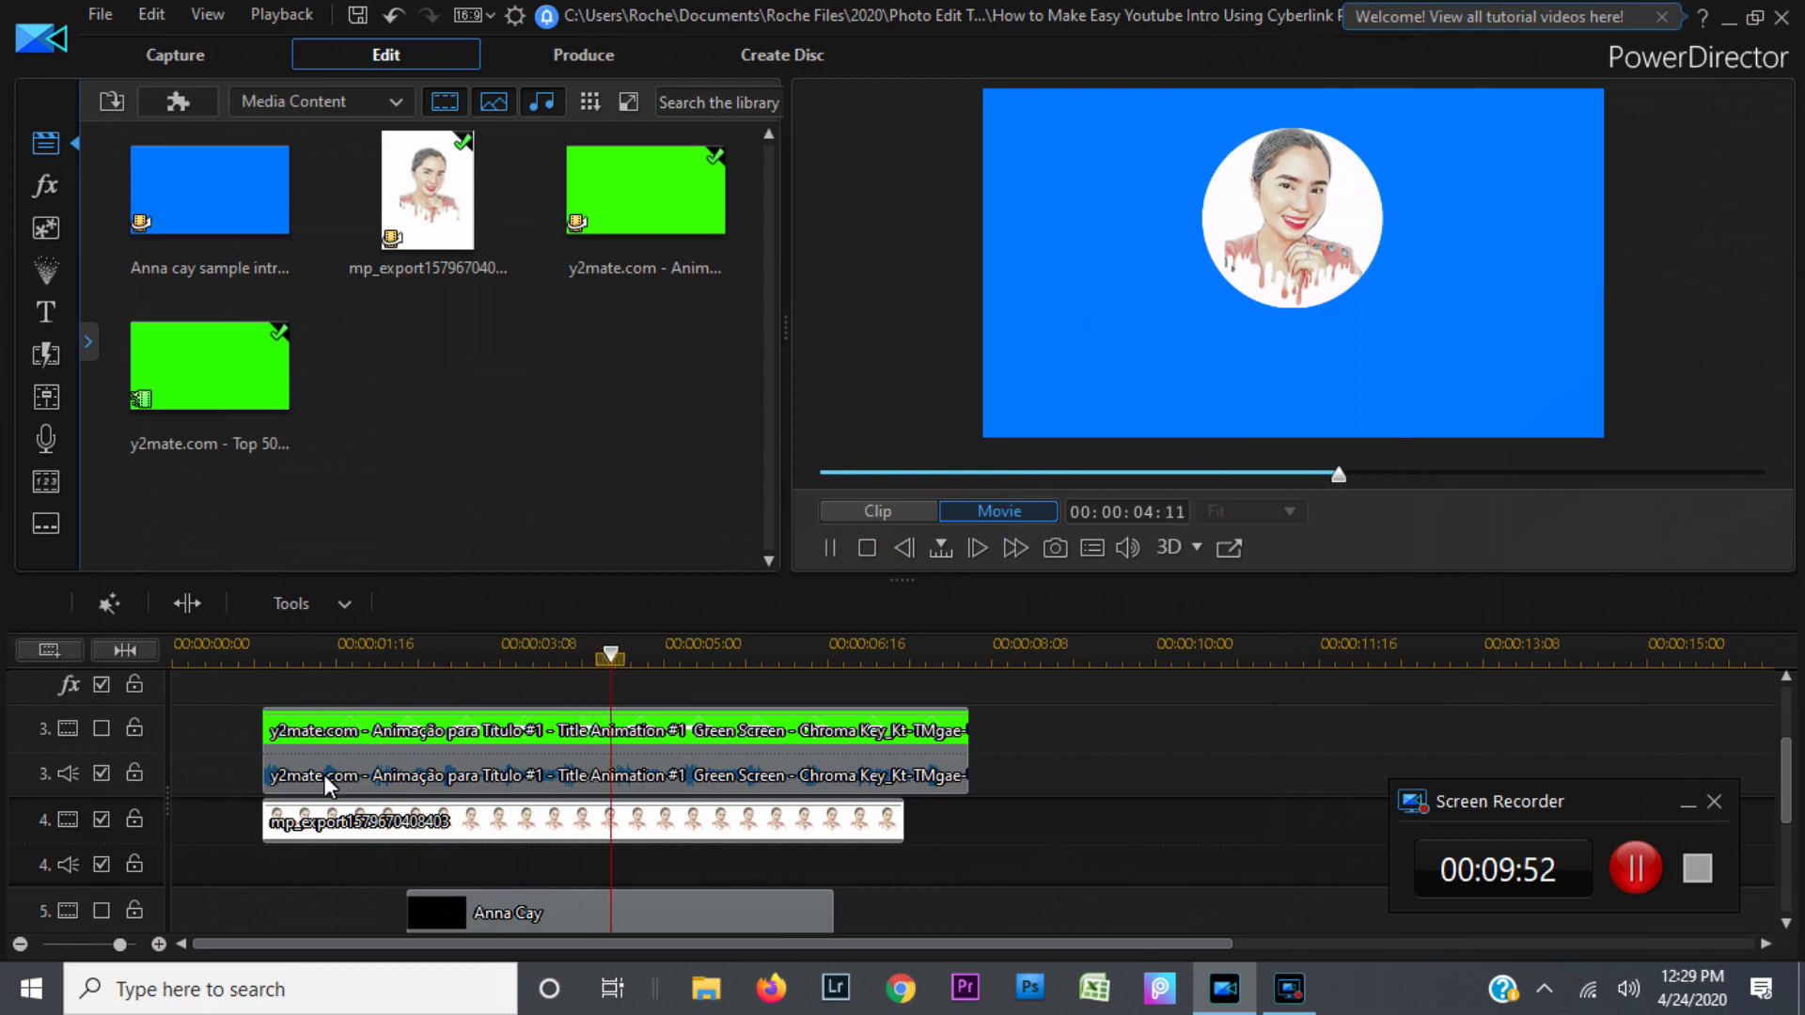
{"action": "left_click", "coordinate": [346, 819]}
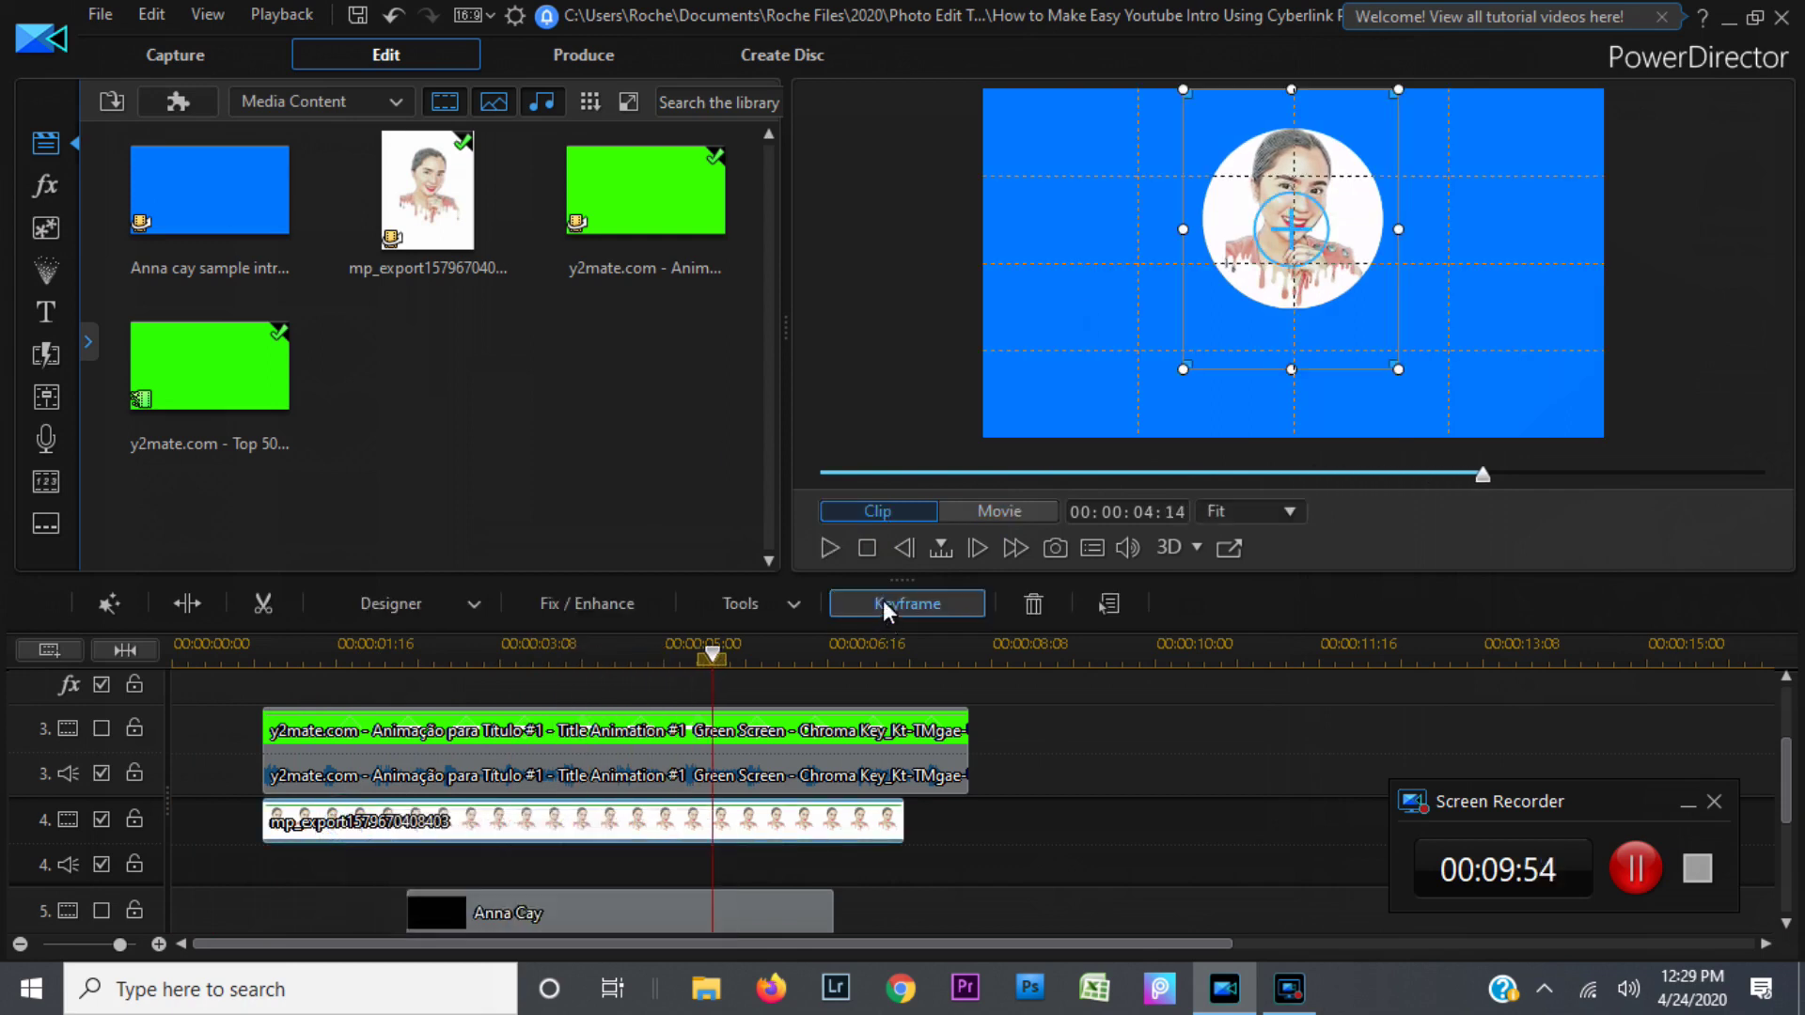
{"action": "left_click", "coordinate": [866, 550]}
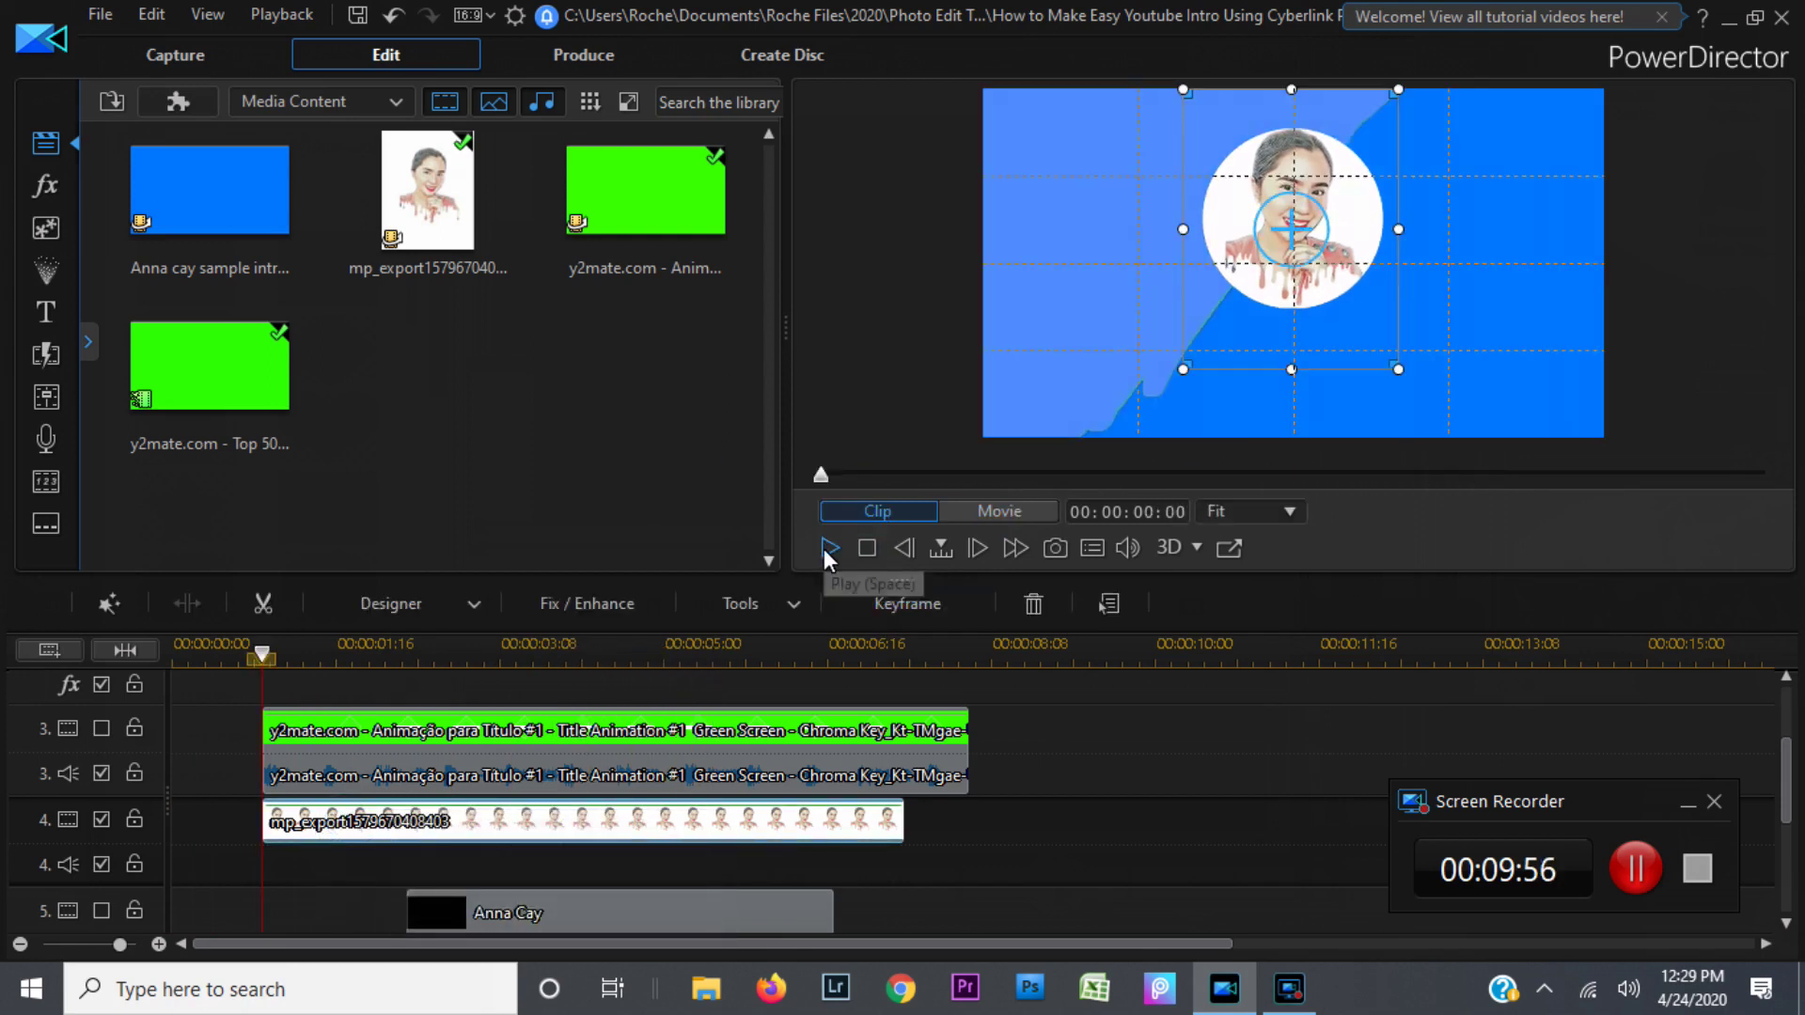
{"action": "left_click", "coordinate": [823, 549]}
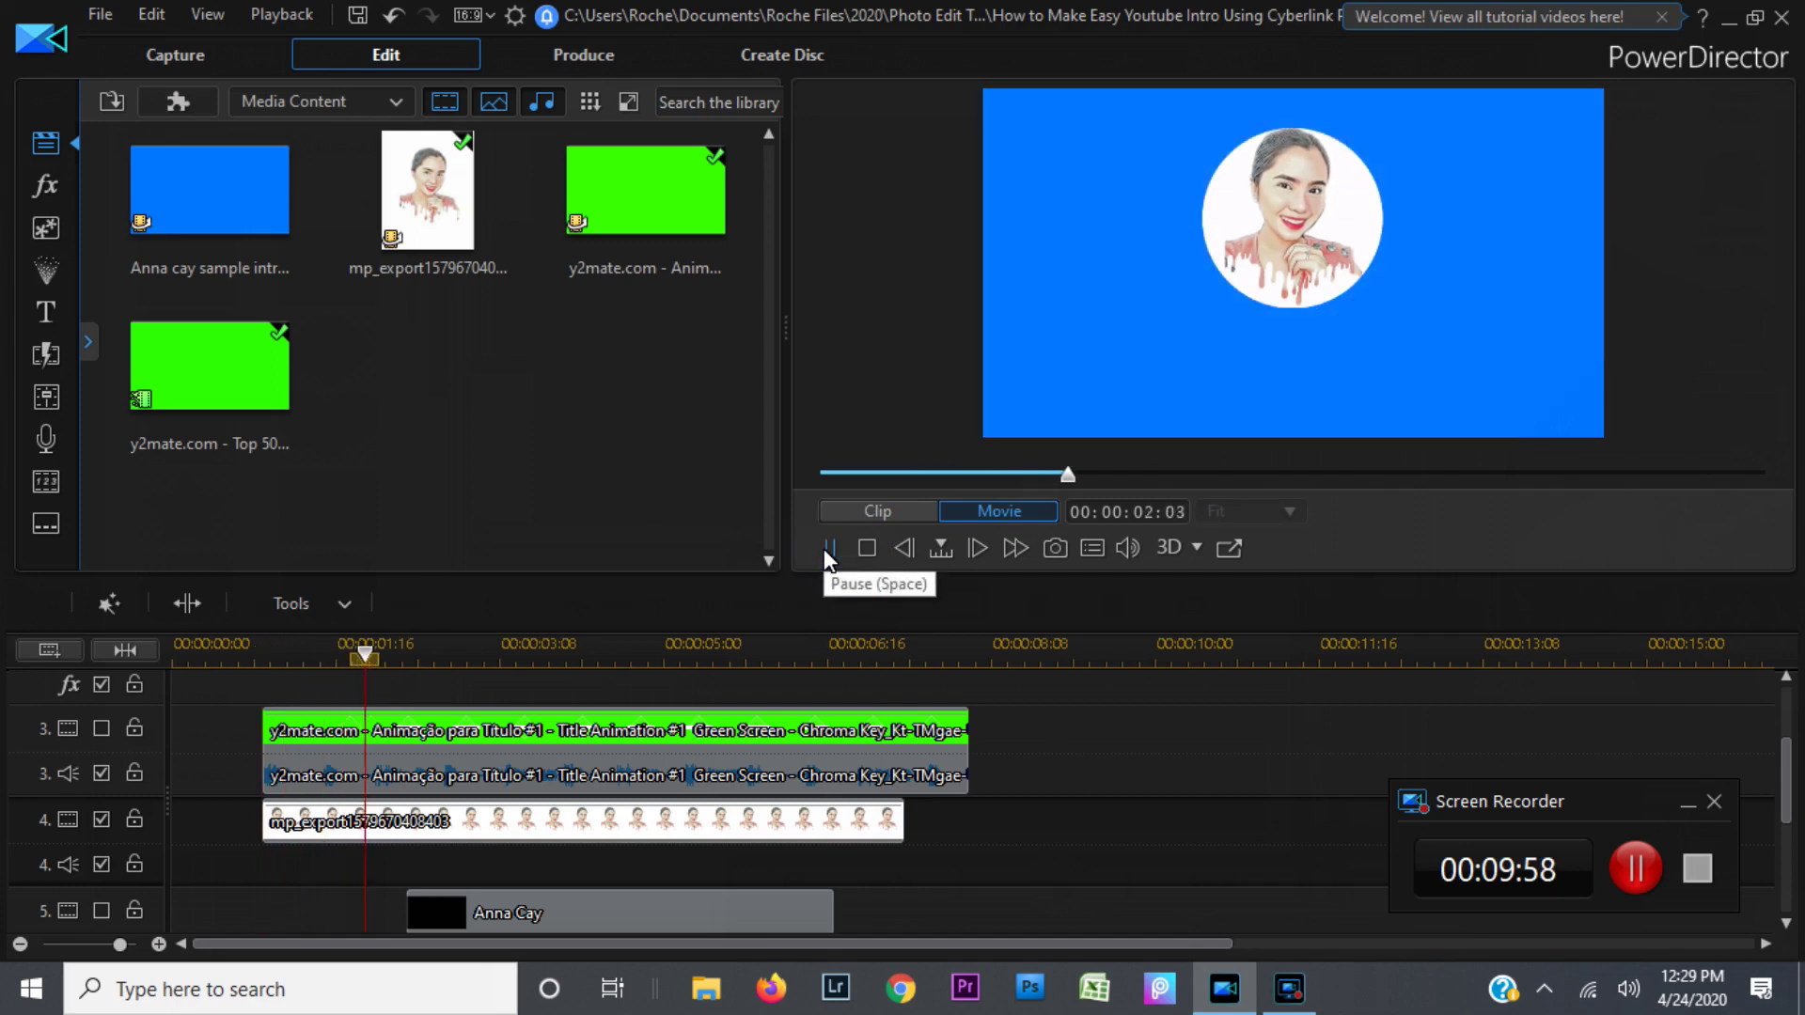
{"action": "left_click", "coordinate": [244, 643]}
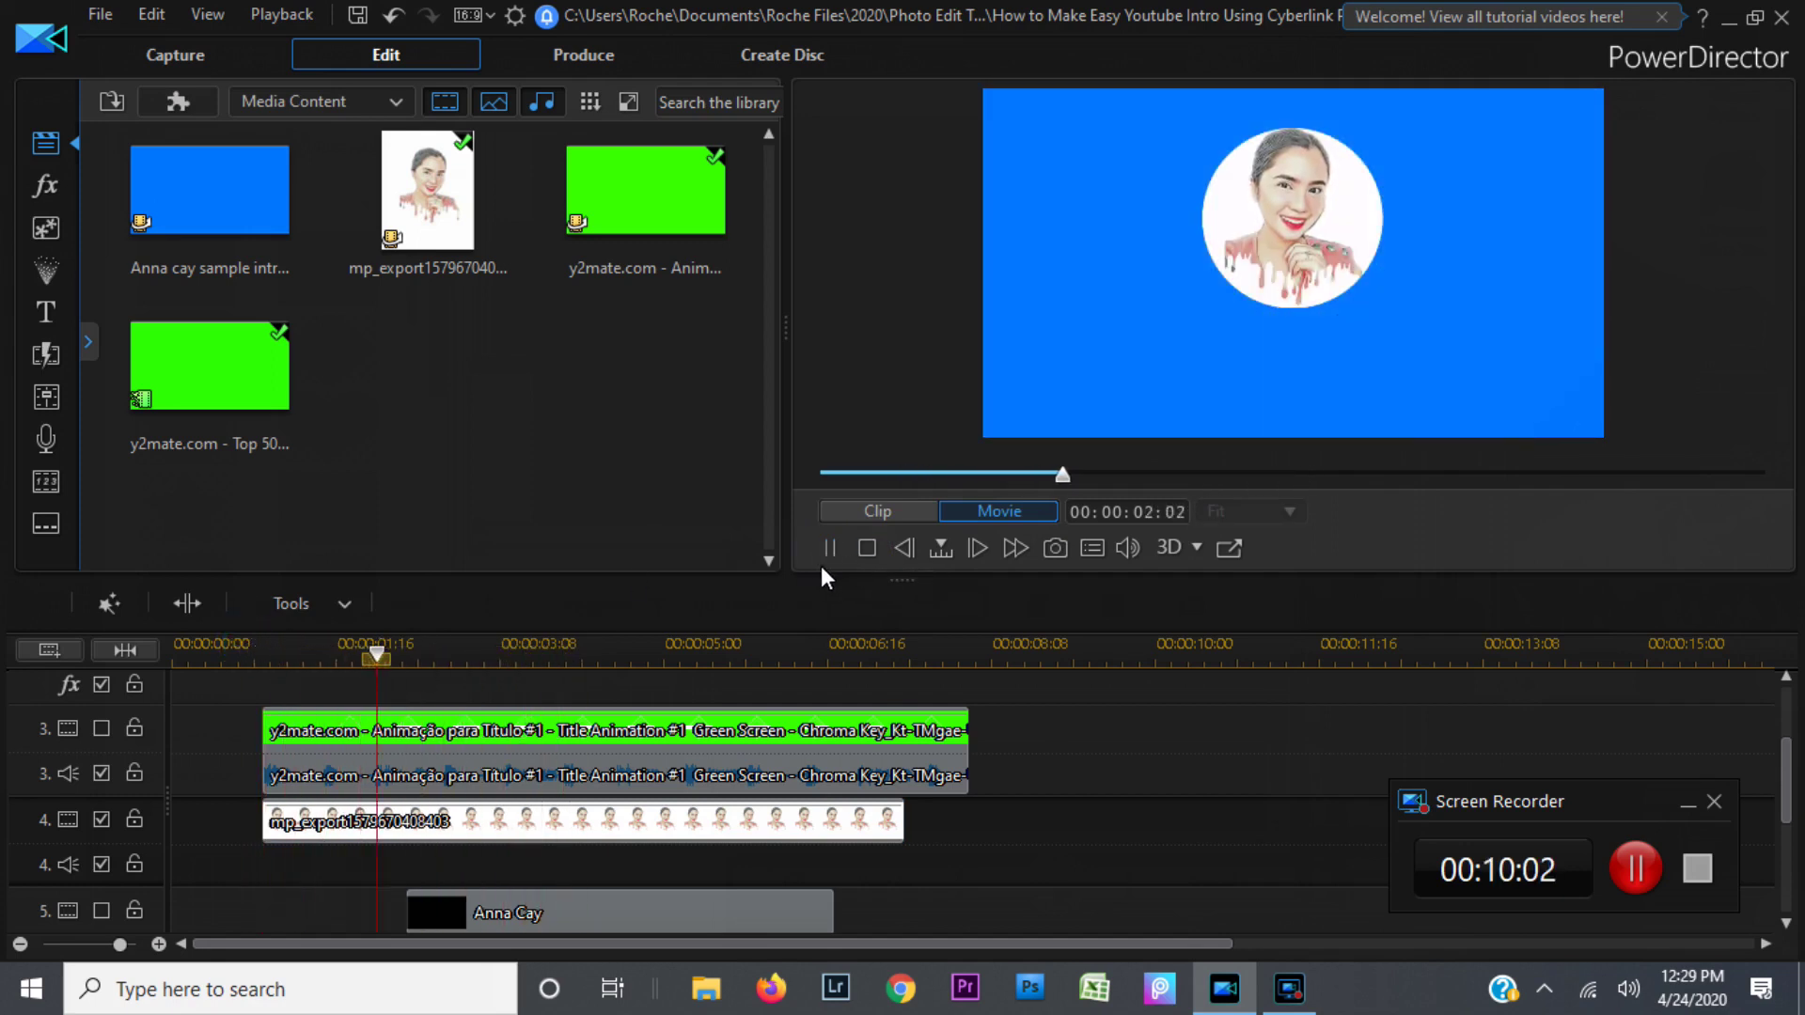
{"action": "left_click", "coordinate": [824, 553]}
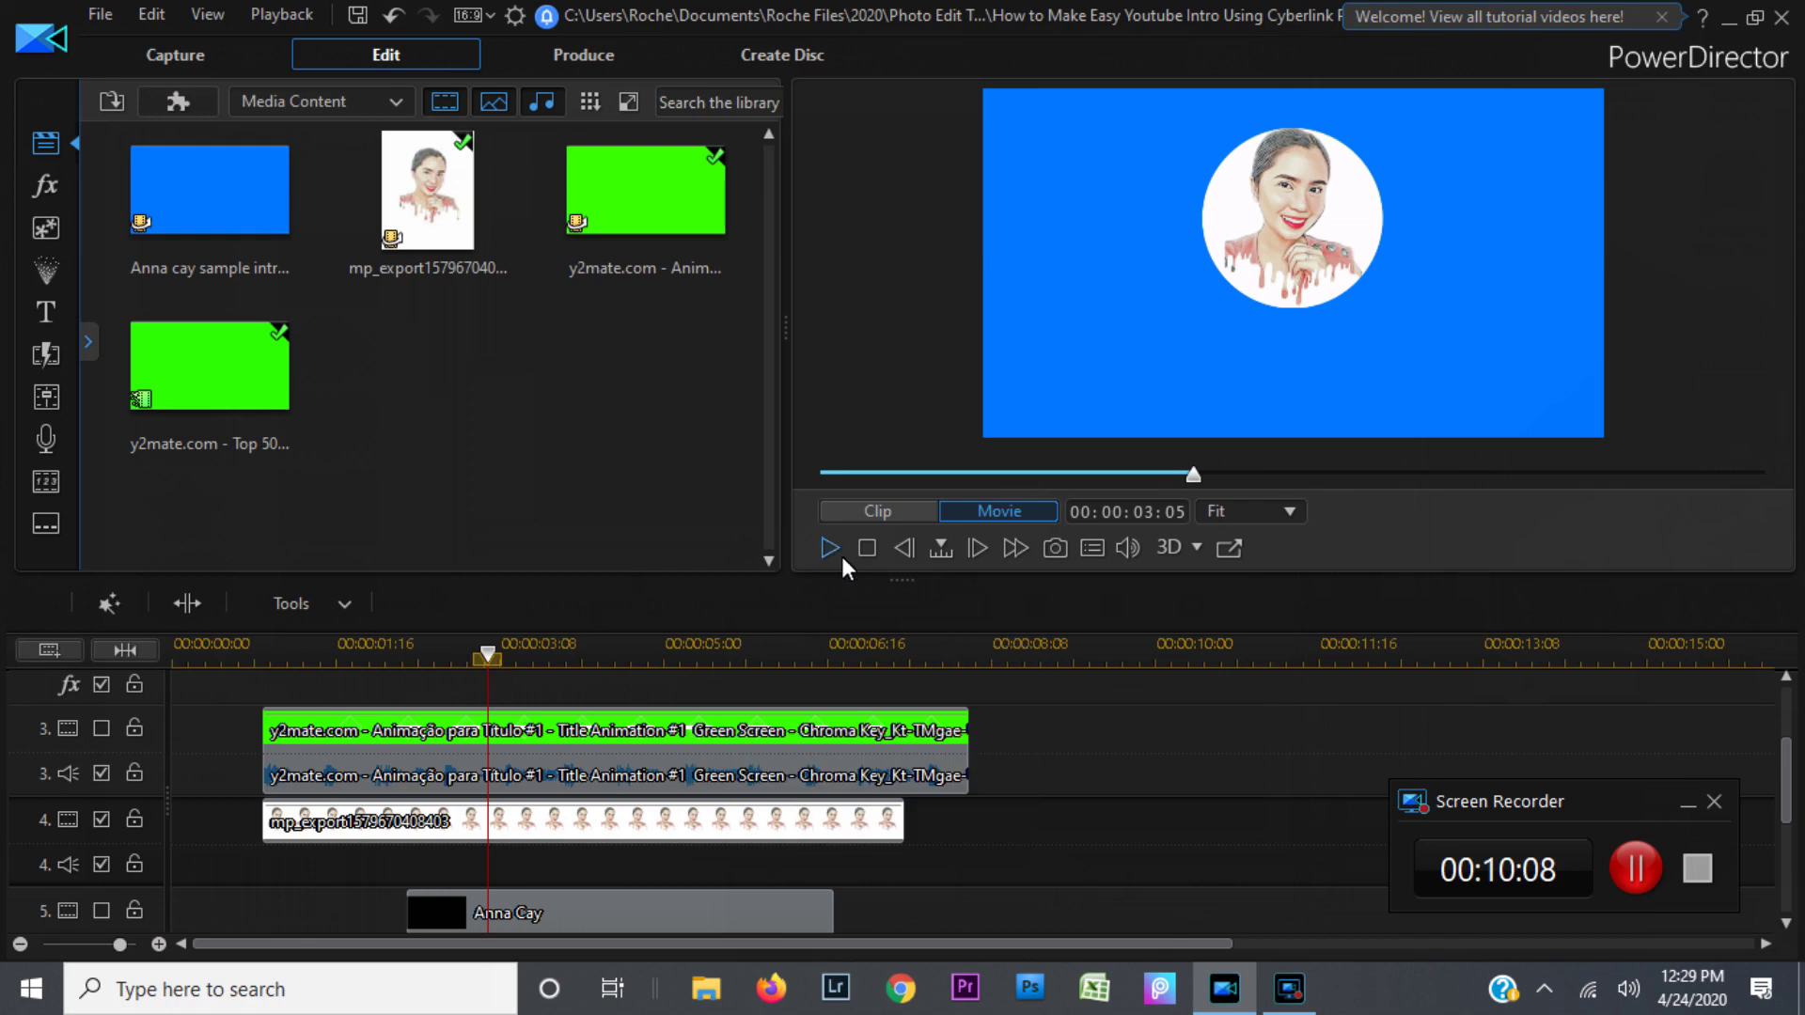
{"action": "left_click", "coordinate": [830, 548]}
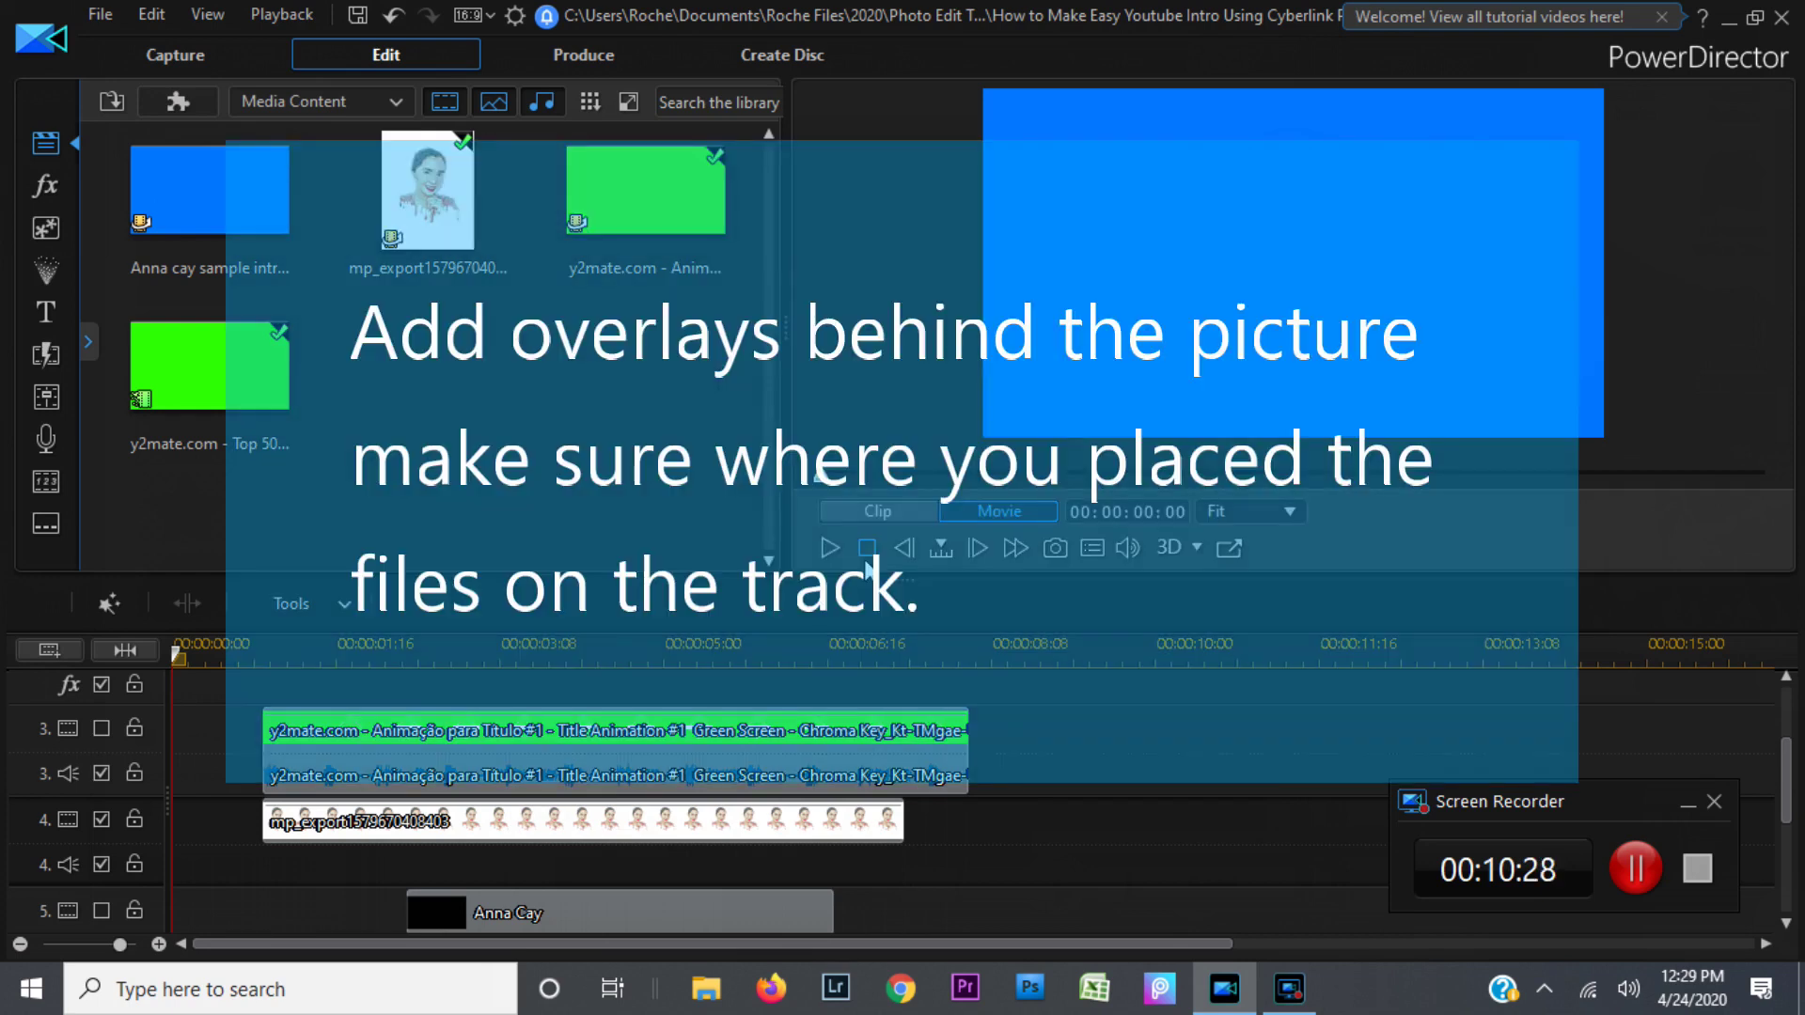
{"action": "left_click", "coordinate": [393, 753]}
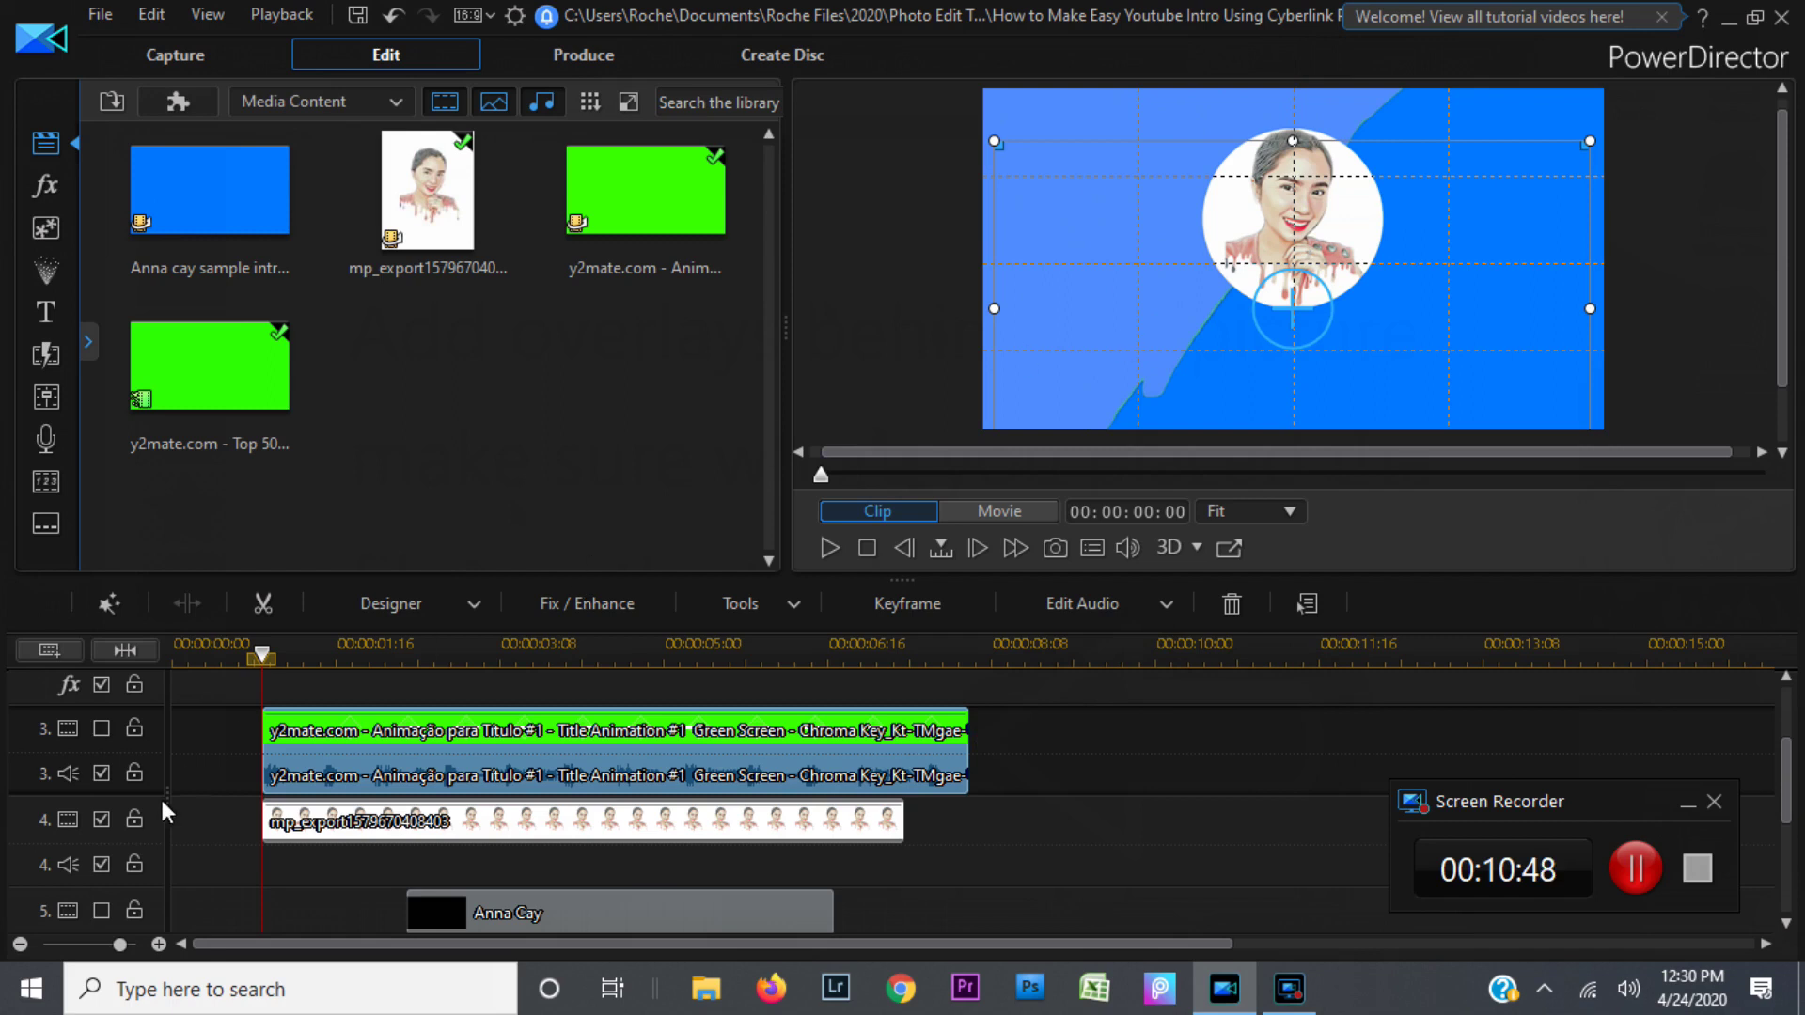
{"action": "left_click", "coordinate": [222, 363]}
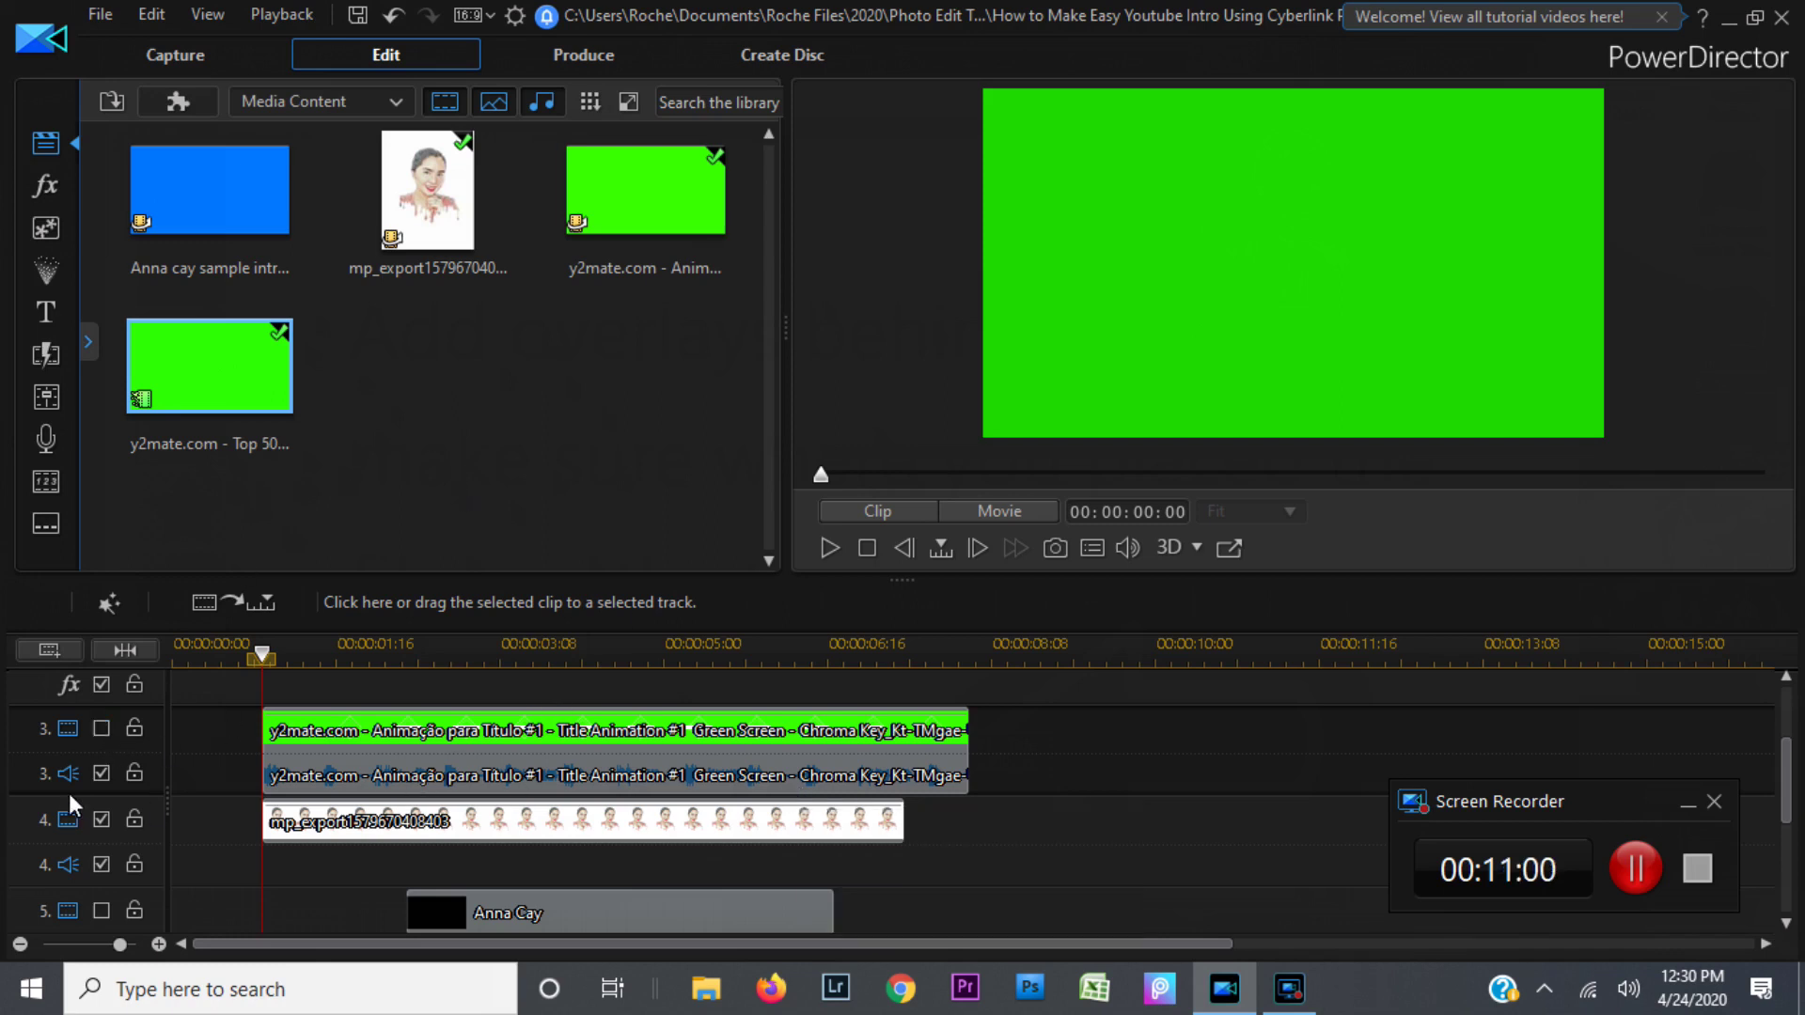
{"action": "left_click", "coordinate": [101, 730]}
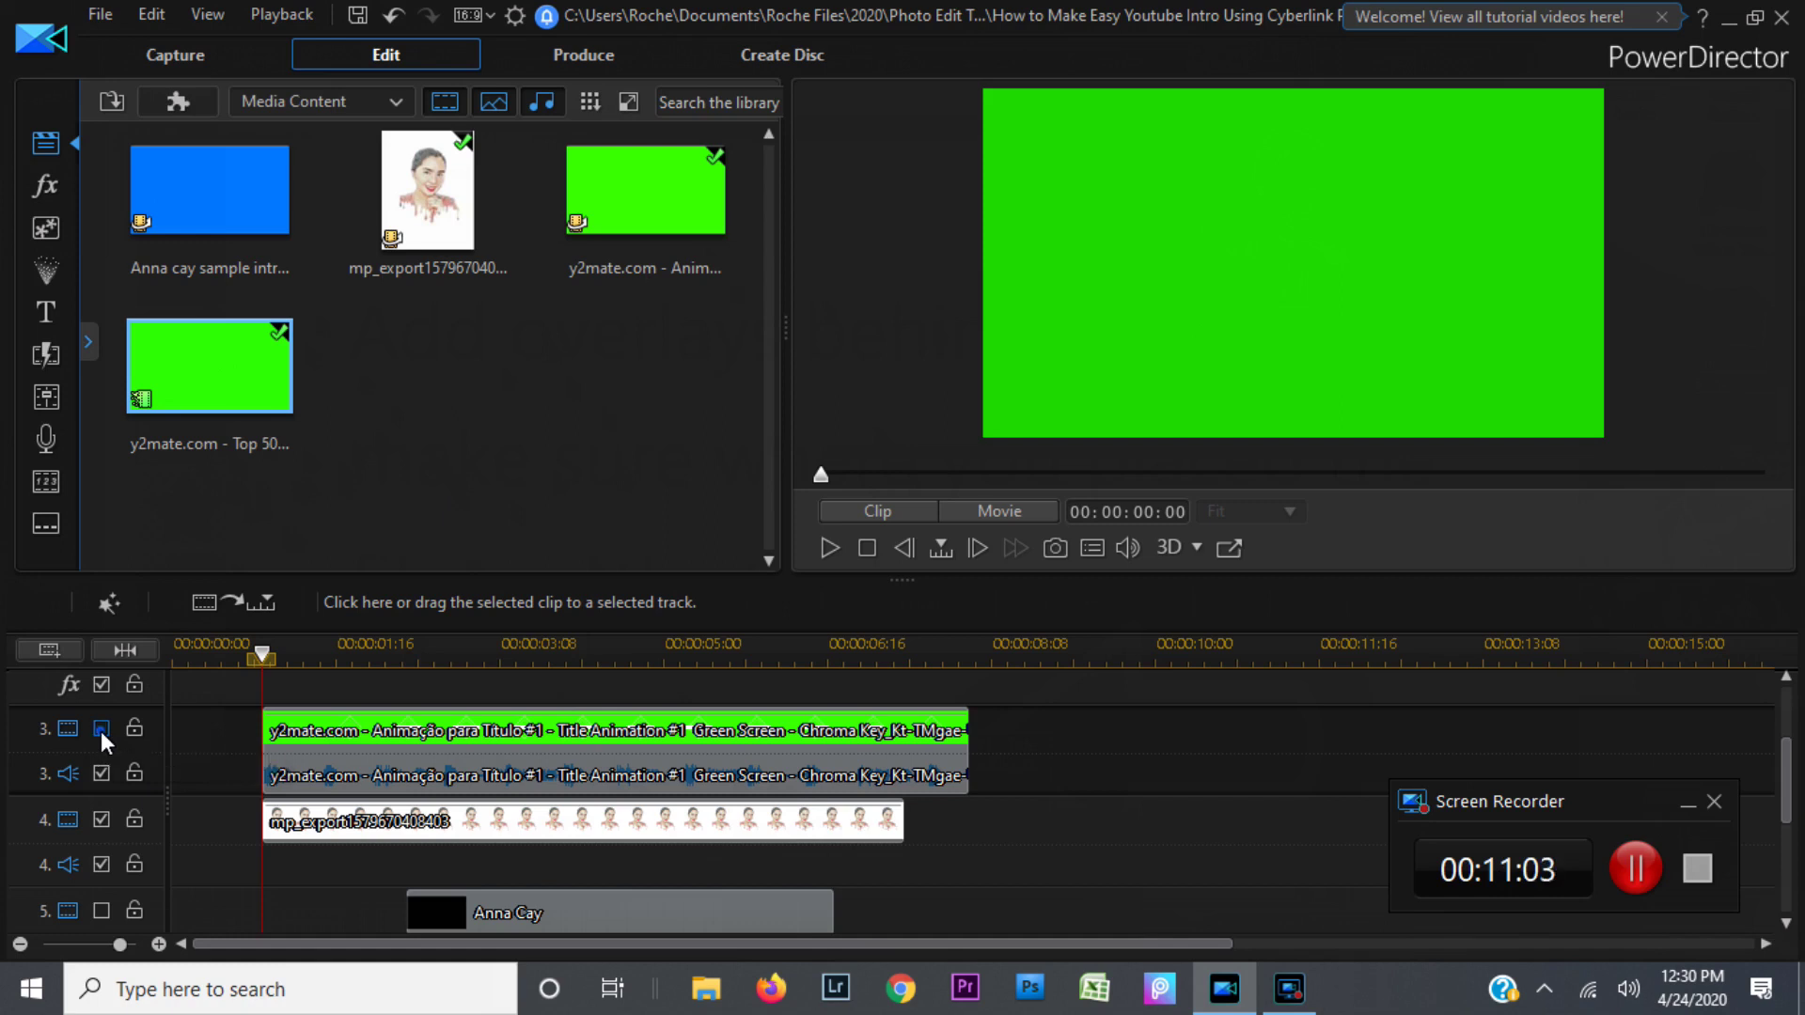
{"action": "left_click", "coordinate": [832, 550]}
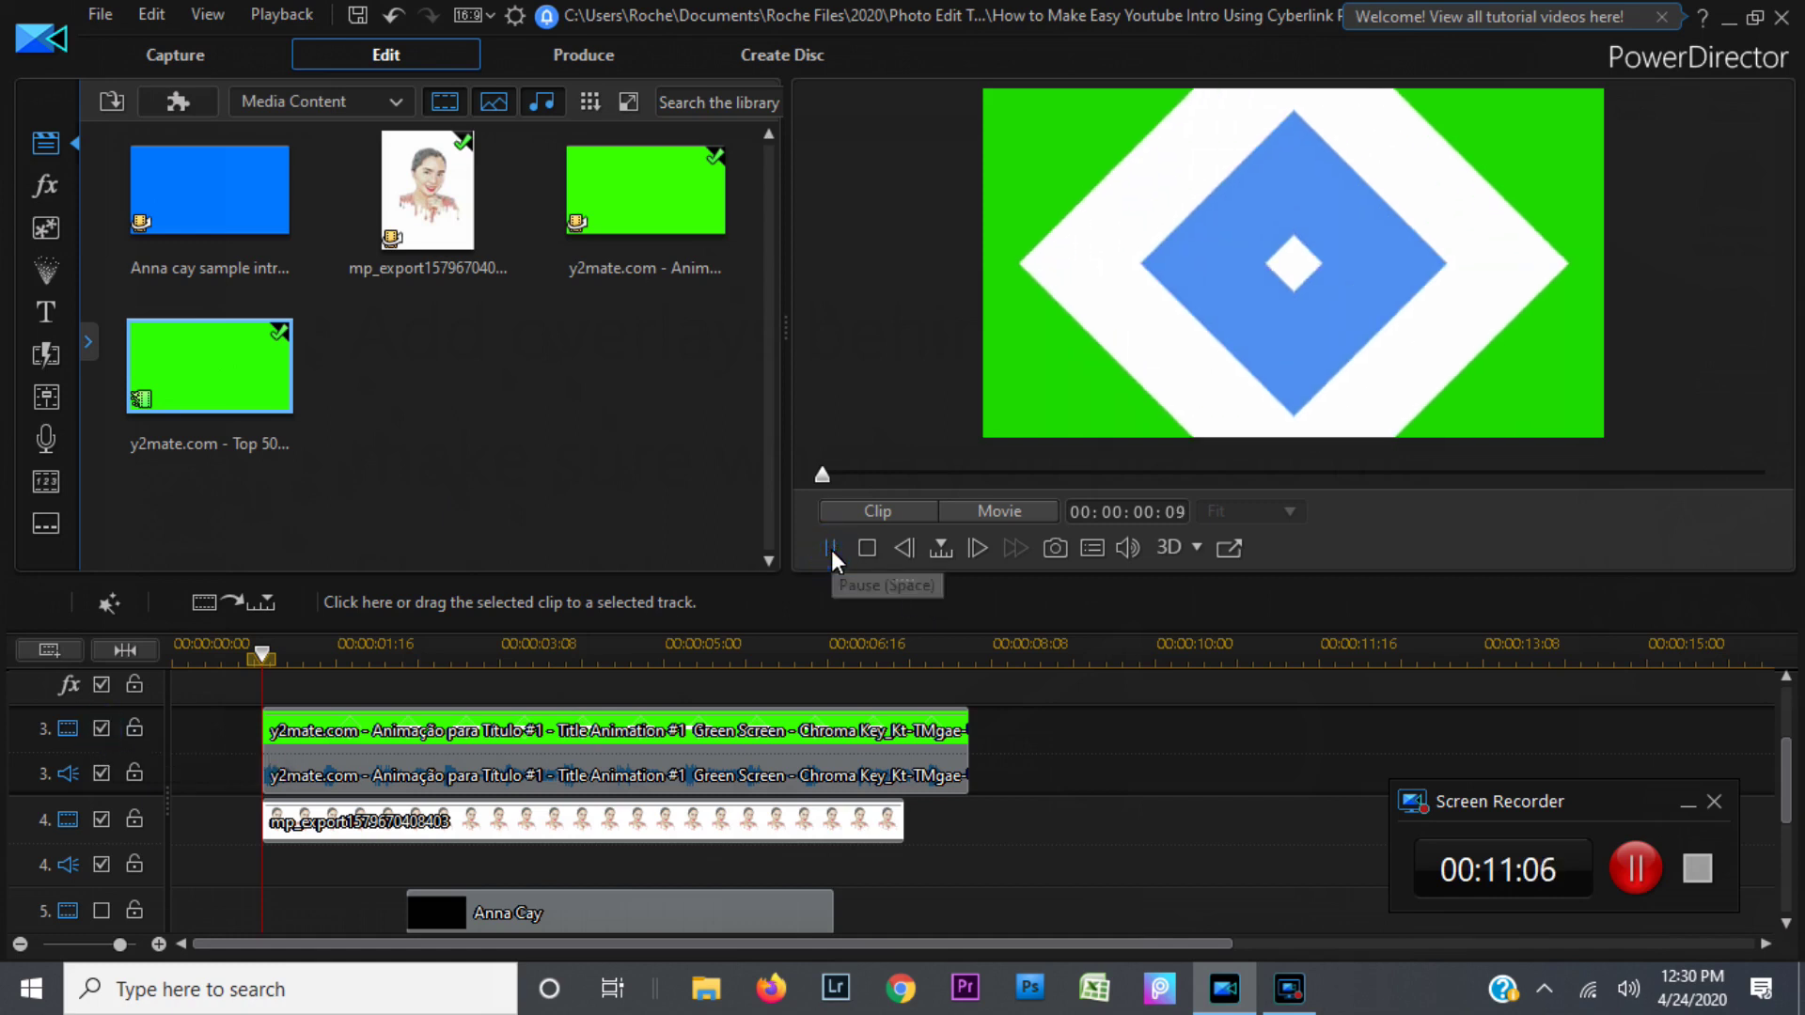
{"action": "left_click", "coordinate": [506, 731]}
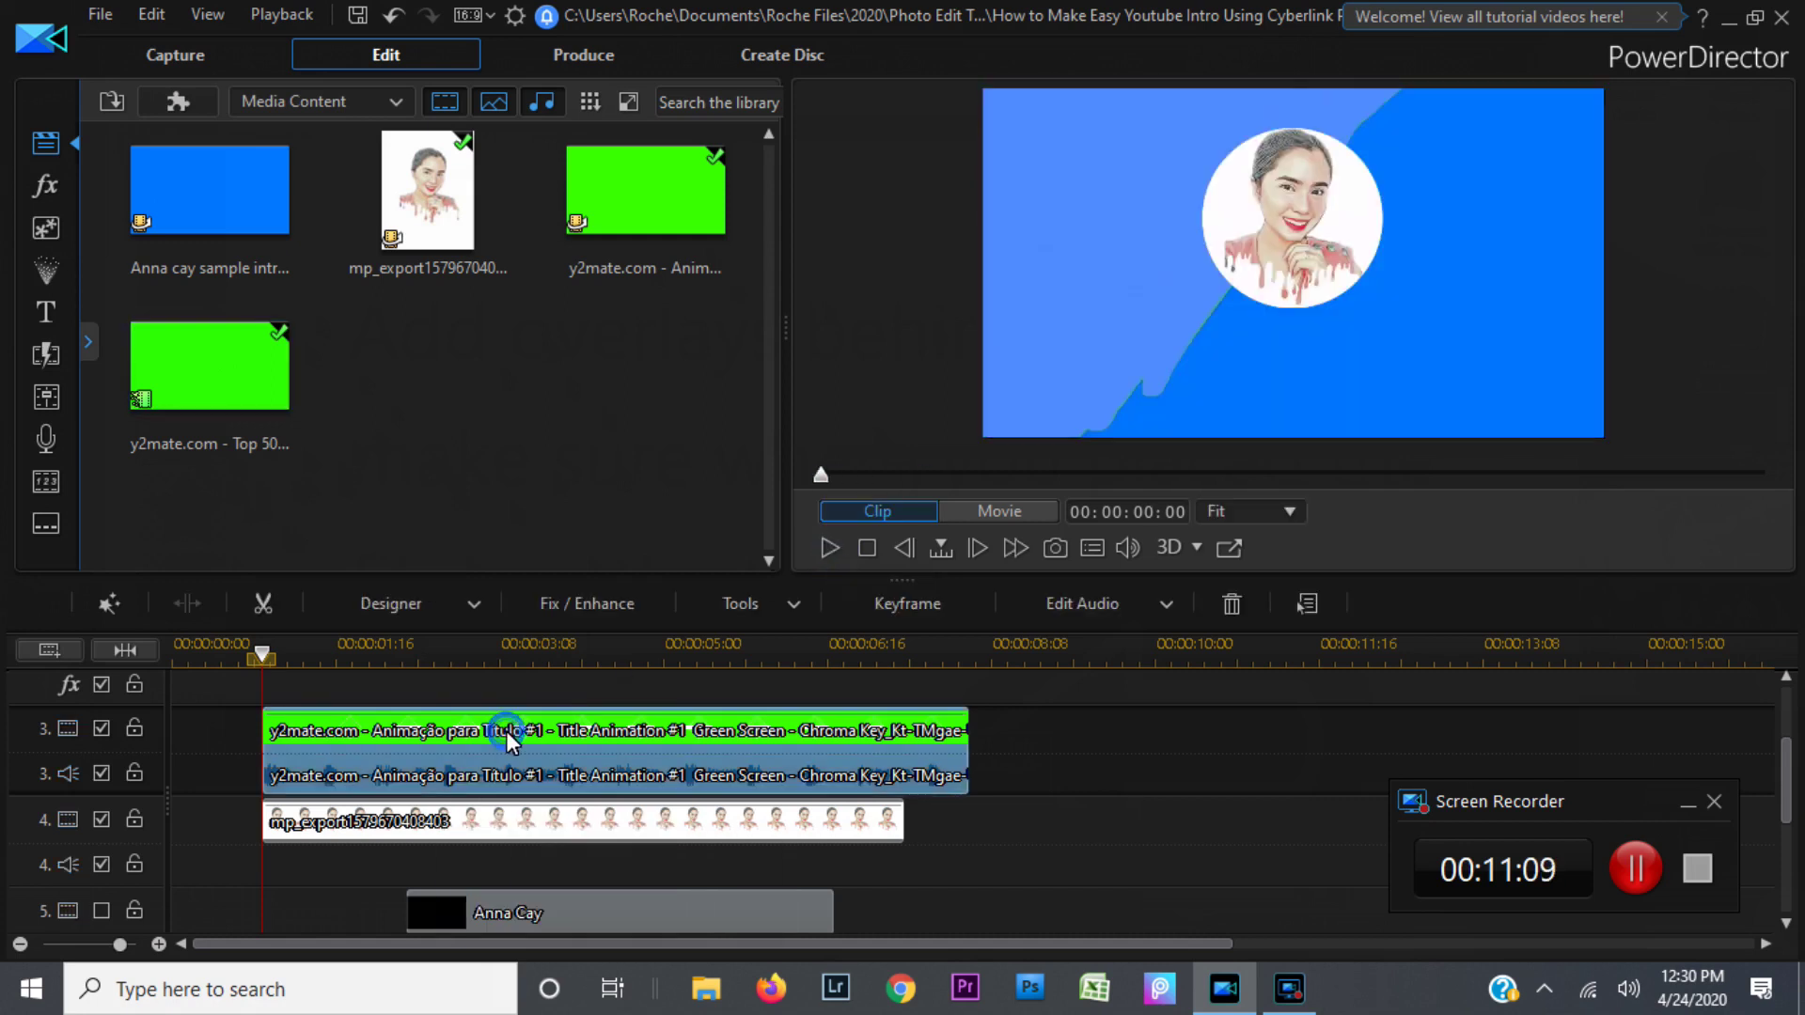
{"action": "left_click", "coordinate": [828, 550]}
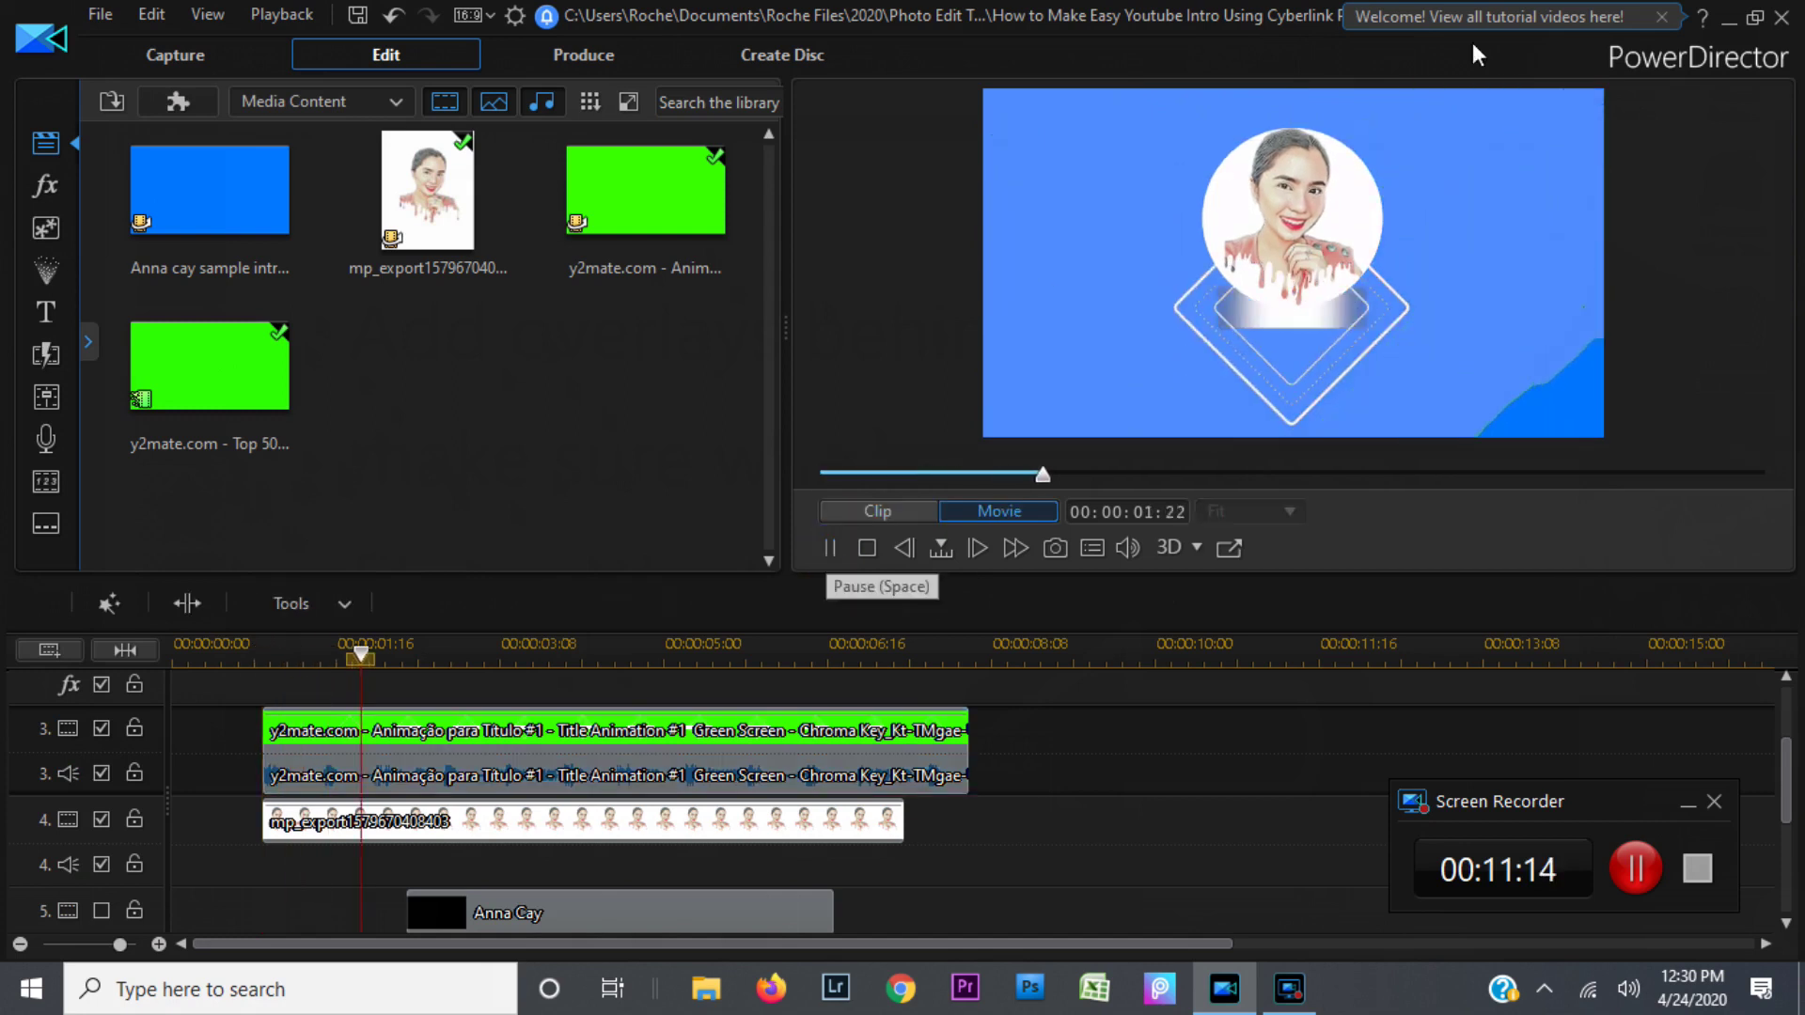
{"action": "left_click", "coordinate": [831, 550]}
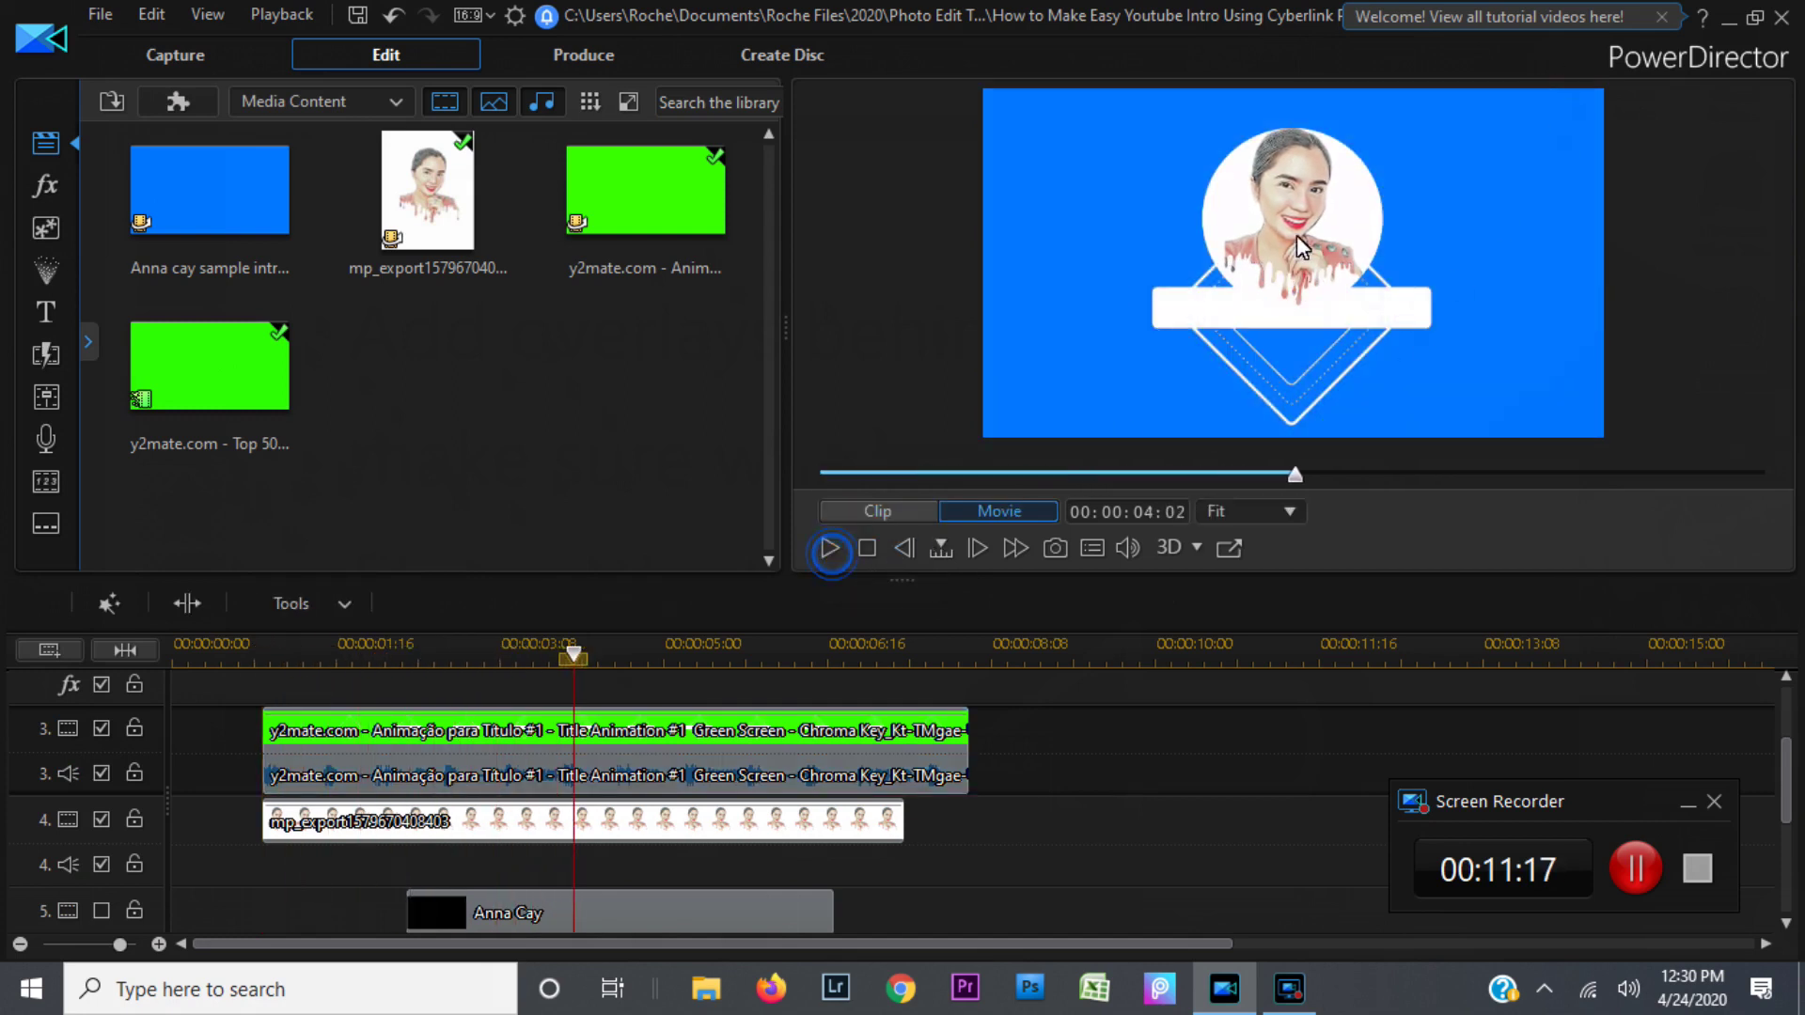
{"action": "left_click", "coordinate": [105, 819]}
{"action": "left_click", "coordinate": [523, 732]}
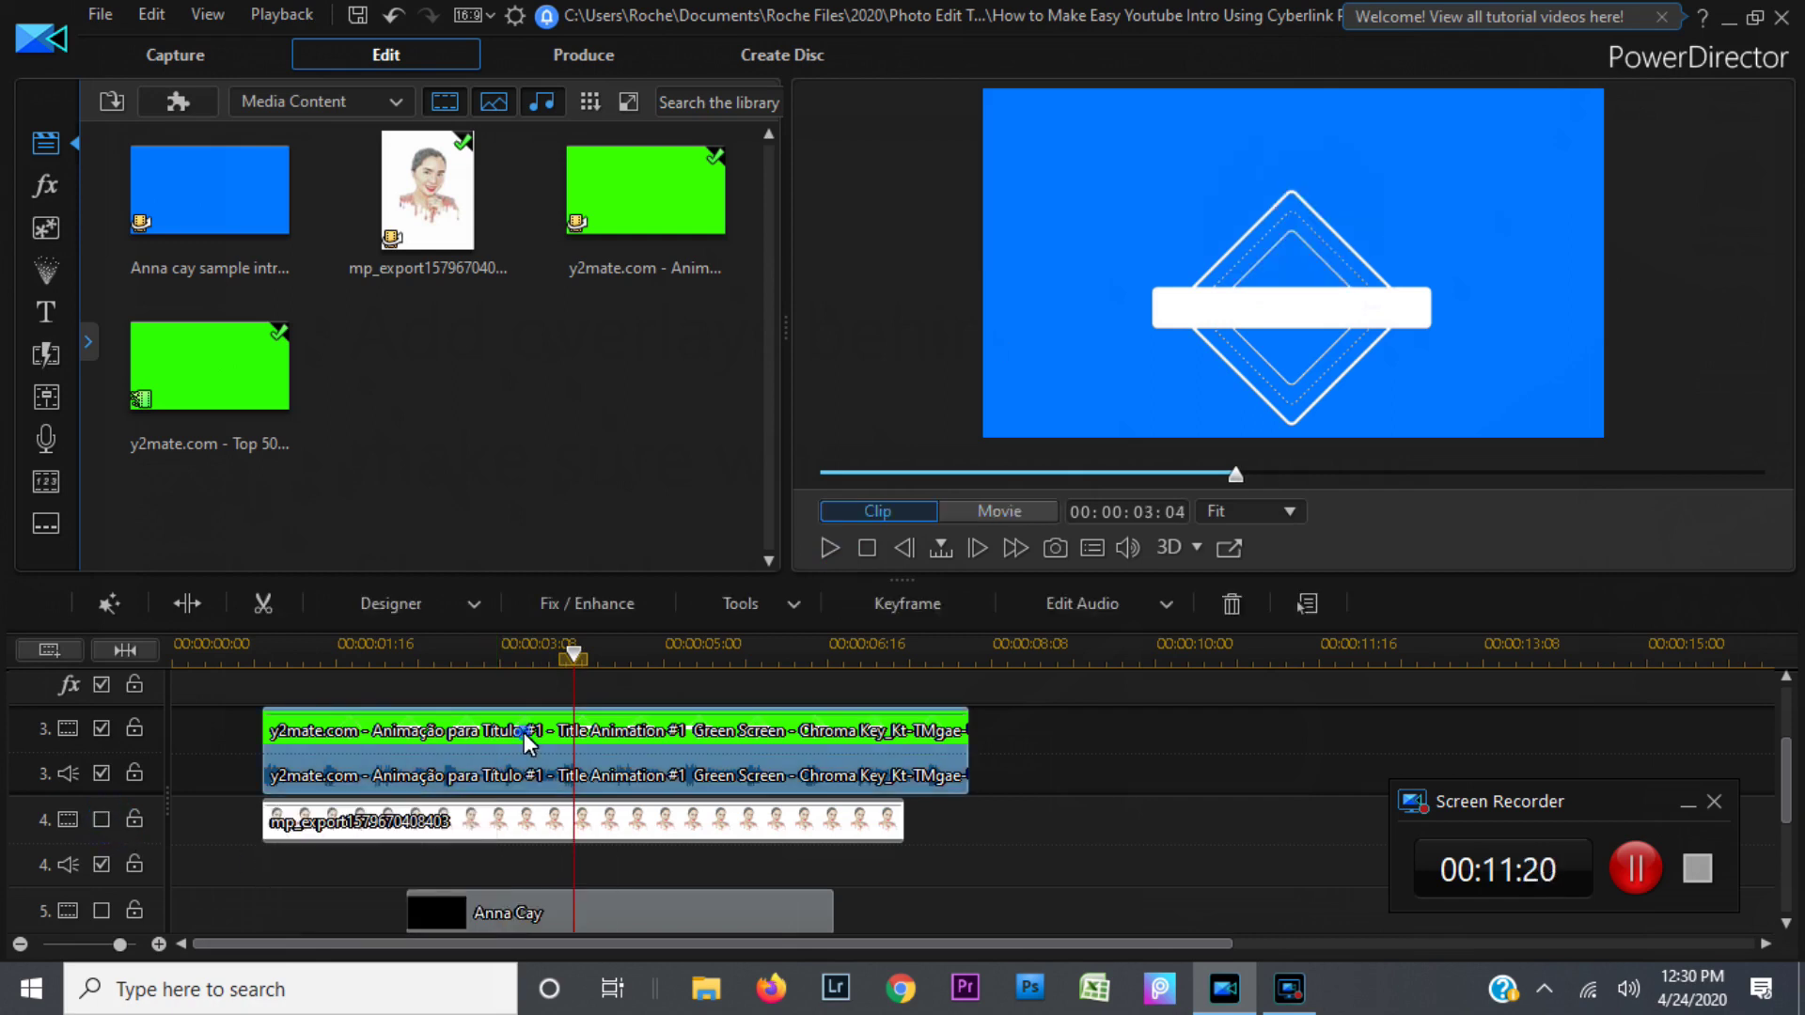
{"action": "left_click", "coordinate": [867, 548]}
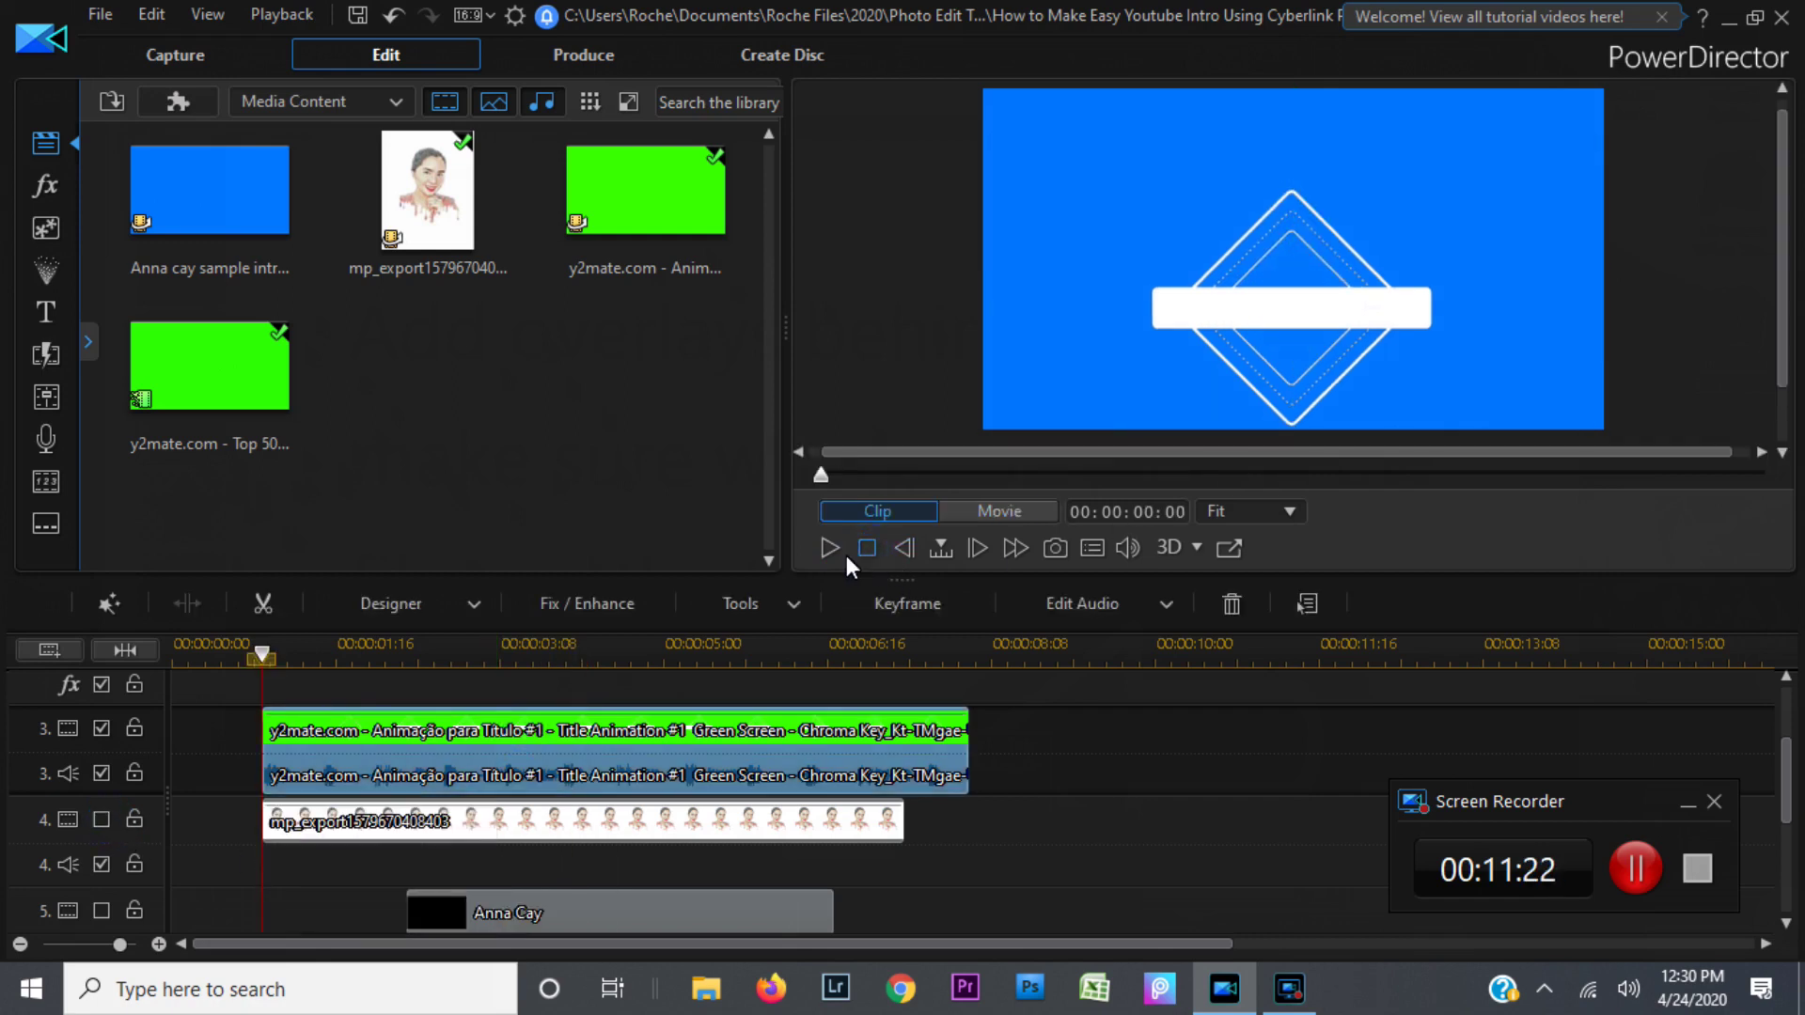
{"action": "left_click", "coordinate": [827, 549]}
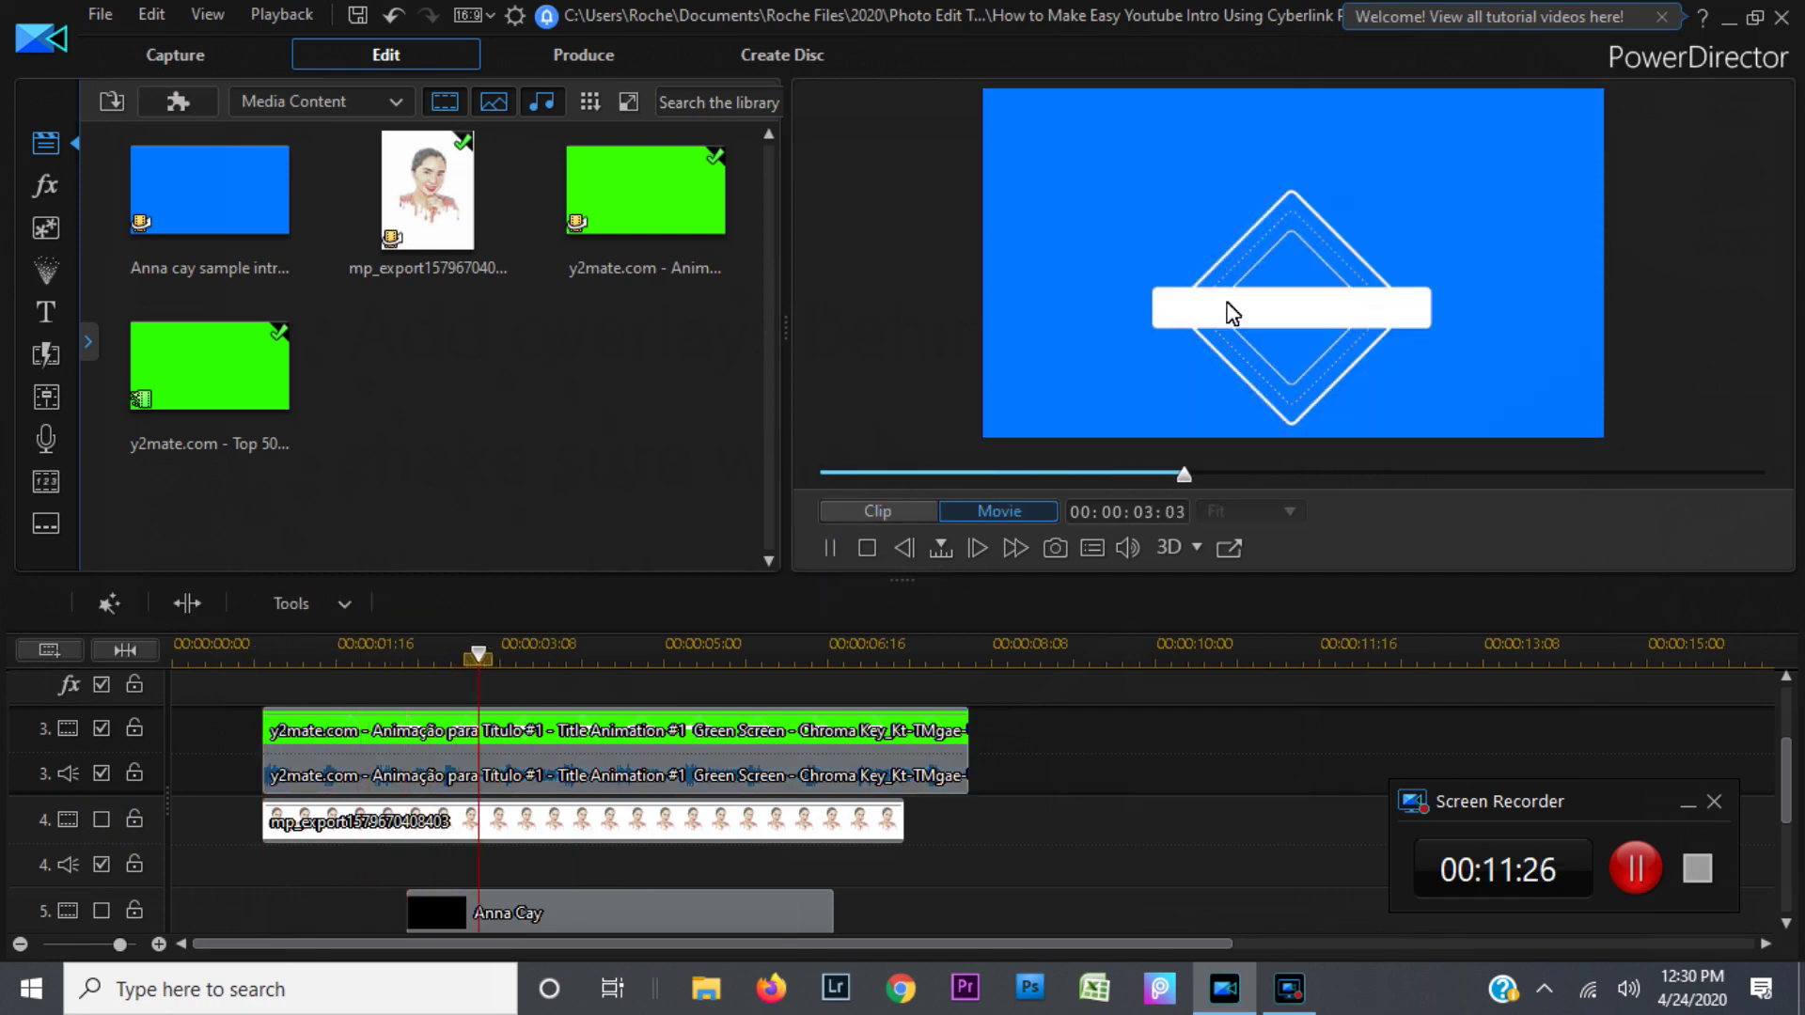
{"action": "left_click", "coordinate": [831, 547]}
{"action": "left_click", "coordinate": [831, 547]}
{"action": "left_click", "coordinate": [831, 547]}
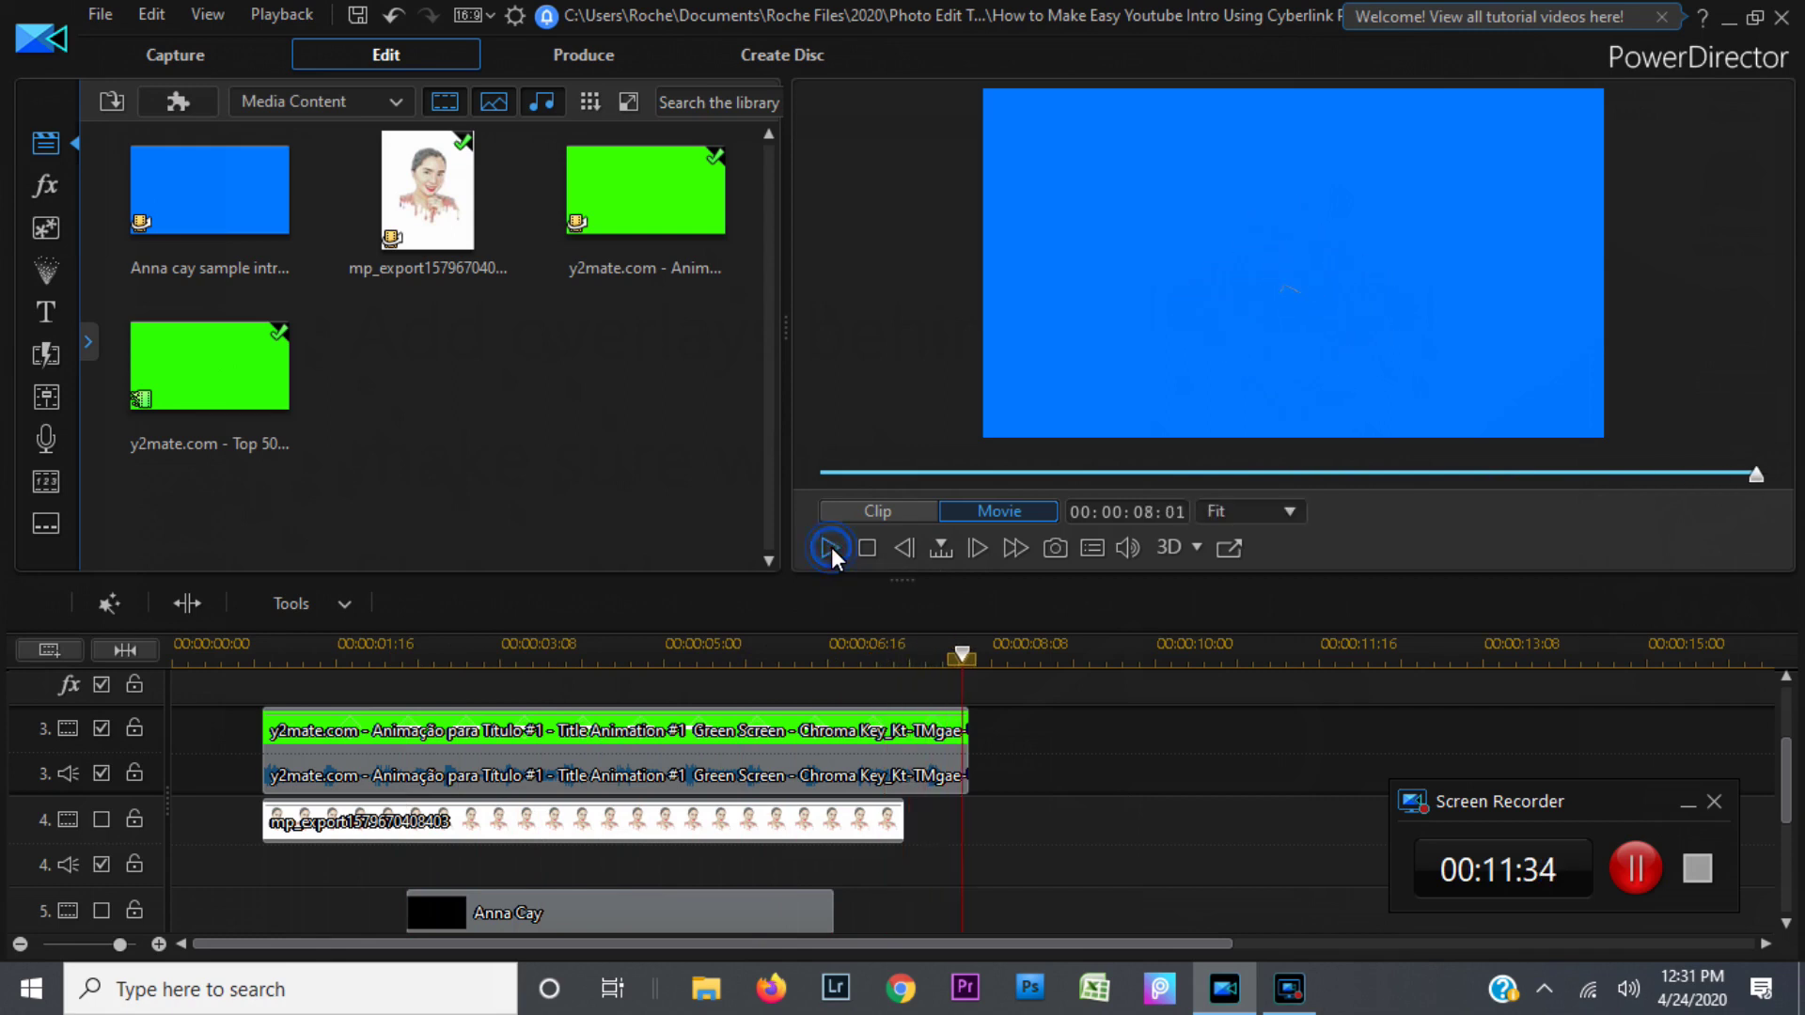
{"action": "left_click", "coordinate": [604, 739]}
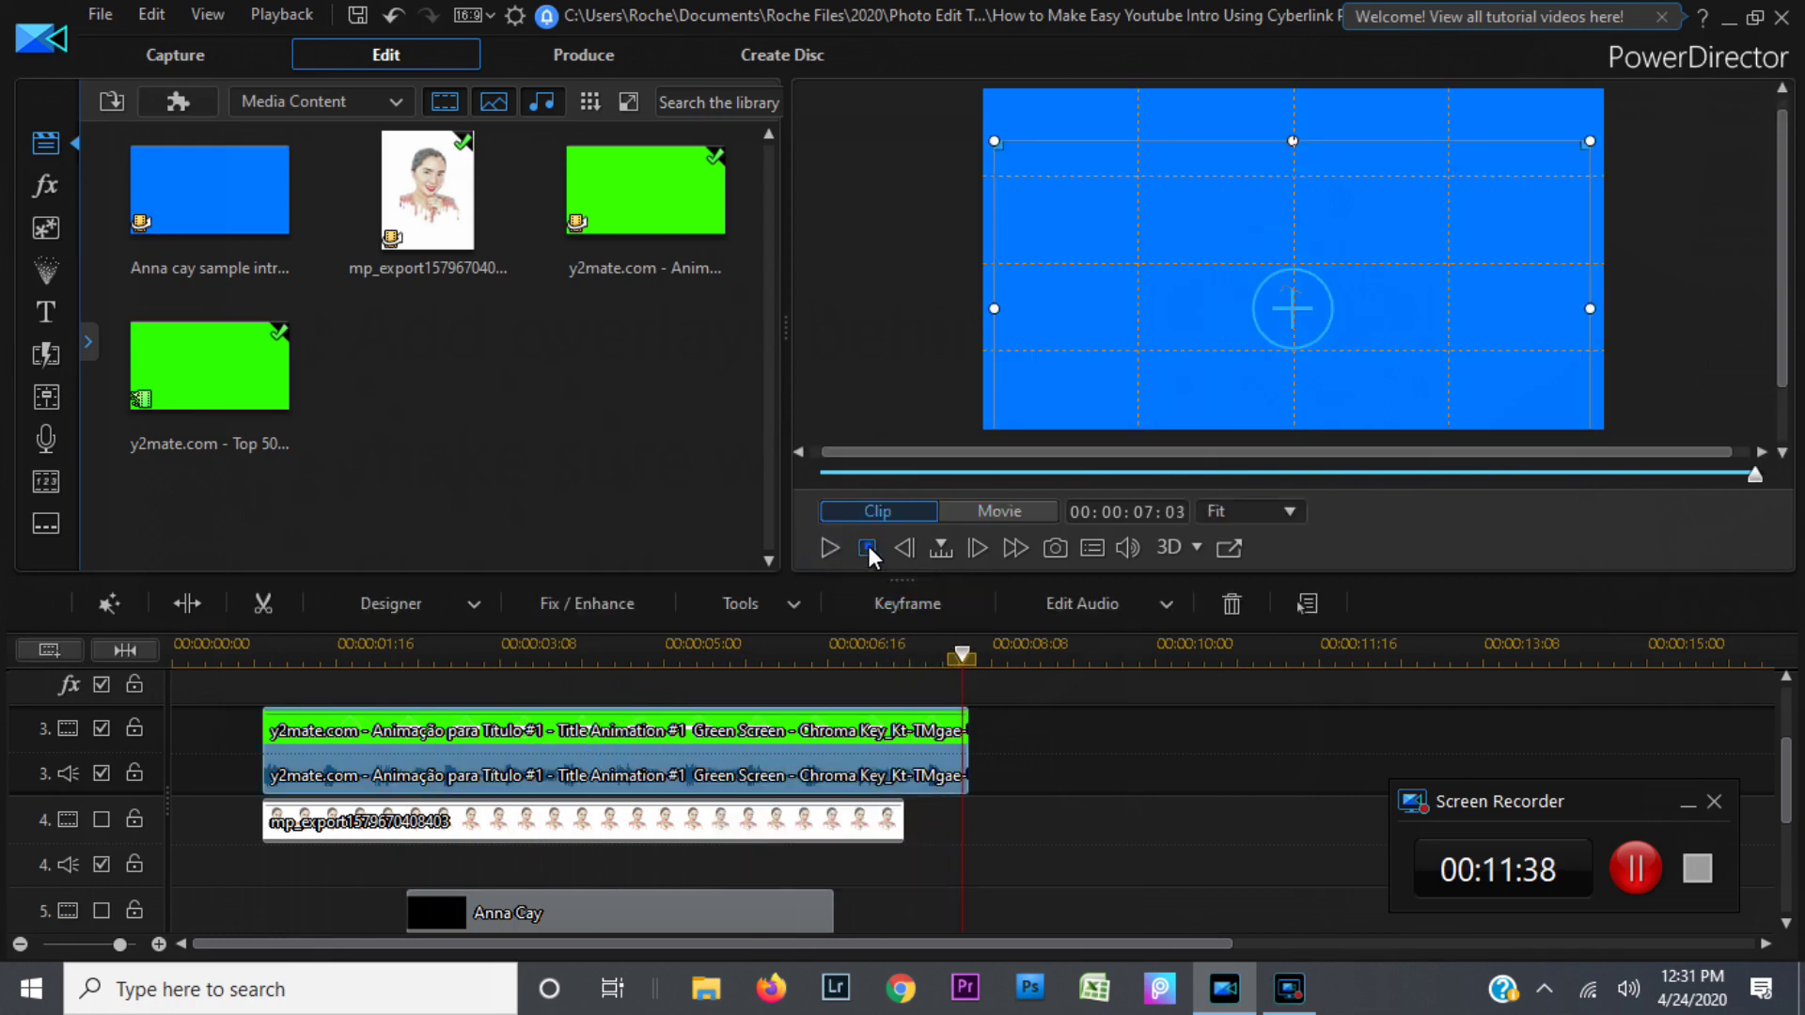
{"action": "left_click", "coordinate": [868, 547]}
{"action": "left_click", "coordinate": [826, 551]}
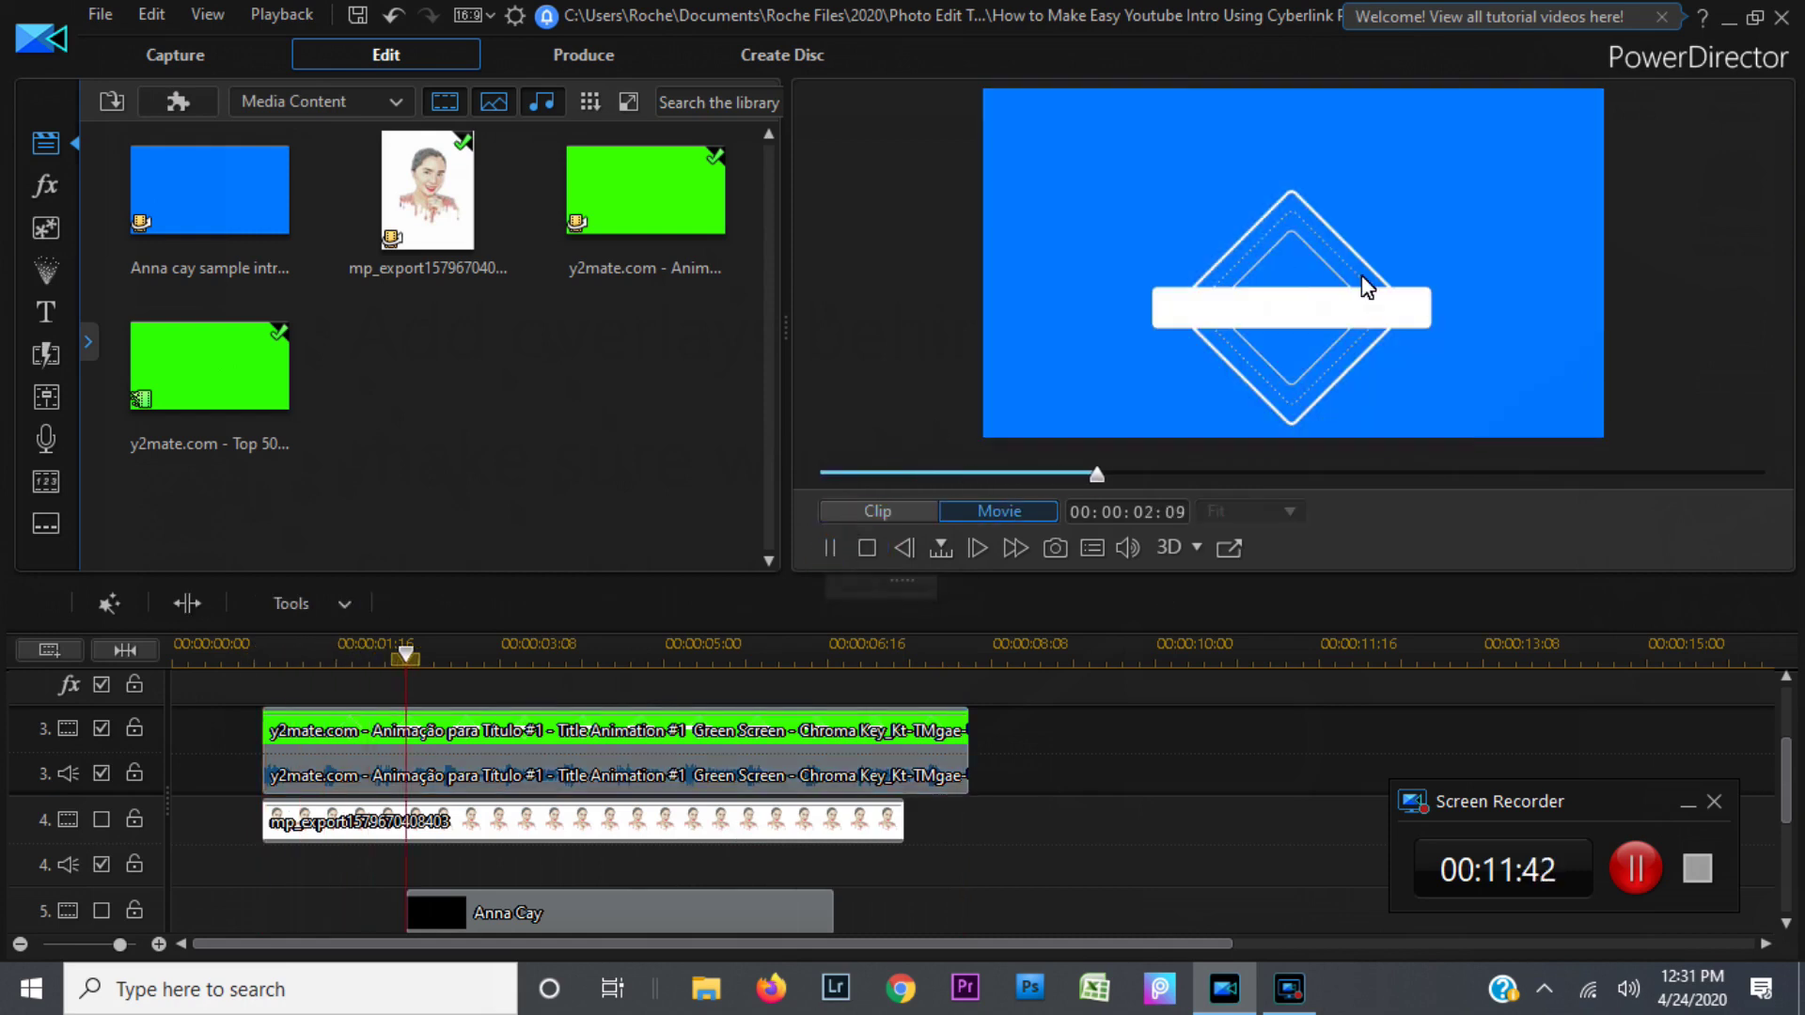
{"action": "left_click", "coordinate": [829, 547]}
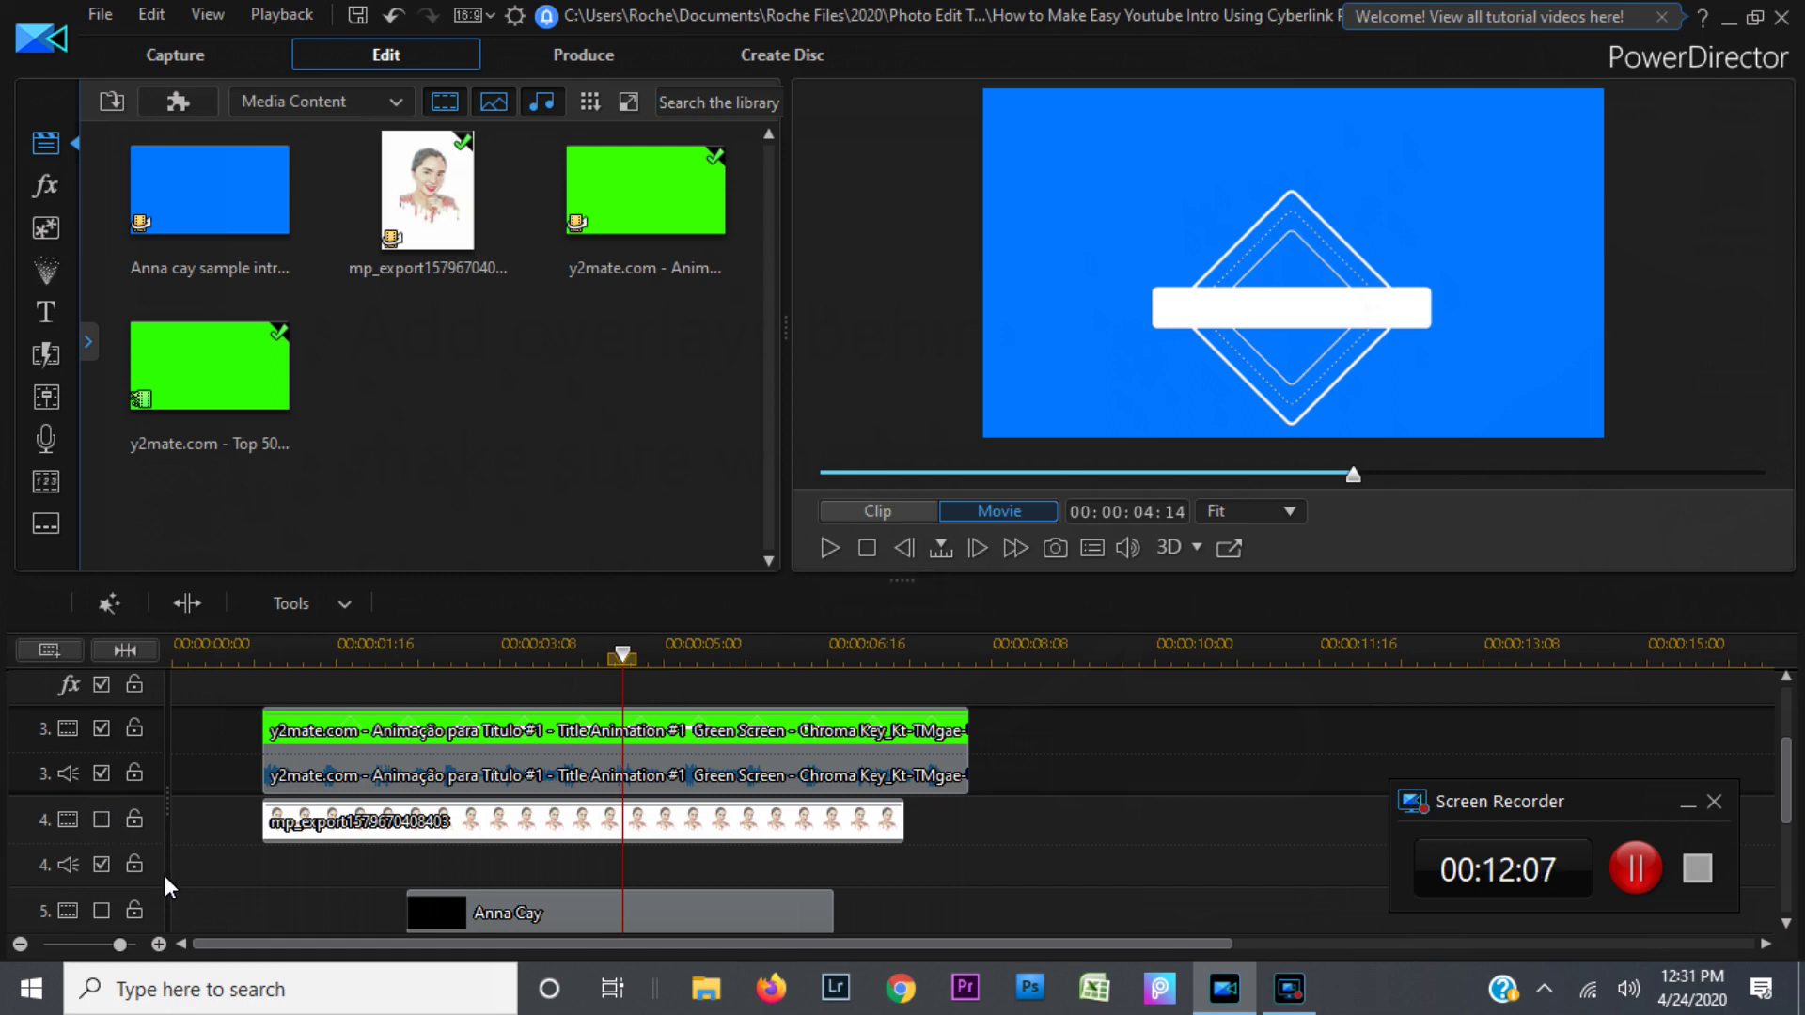
Step: Enable track 4 and play the intro to check the circular portrait over the diamond animation
{"action": "left_click", "coordinate": [103, 822]}
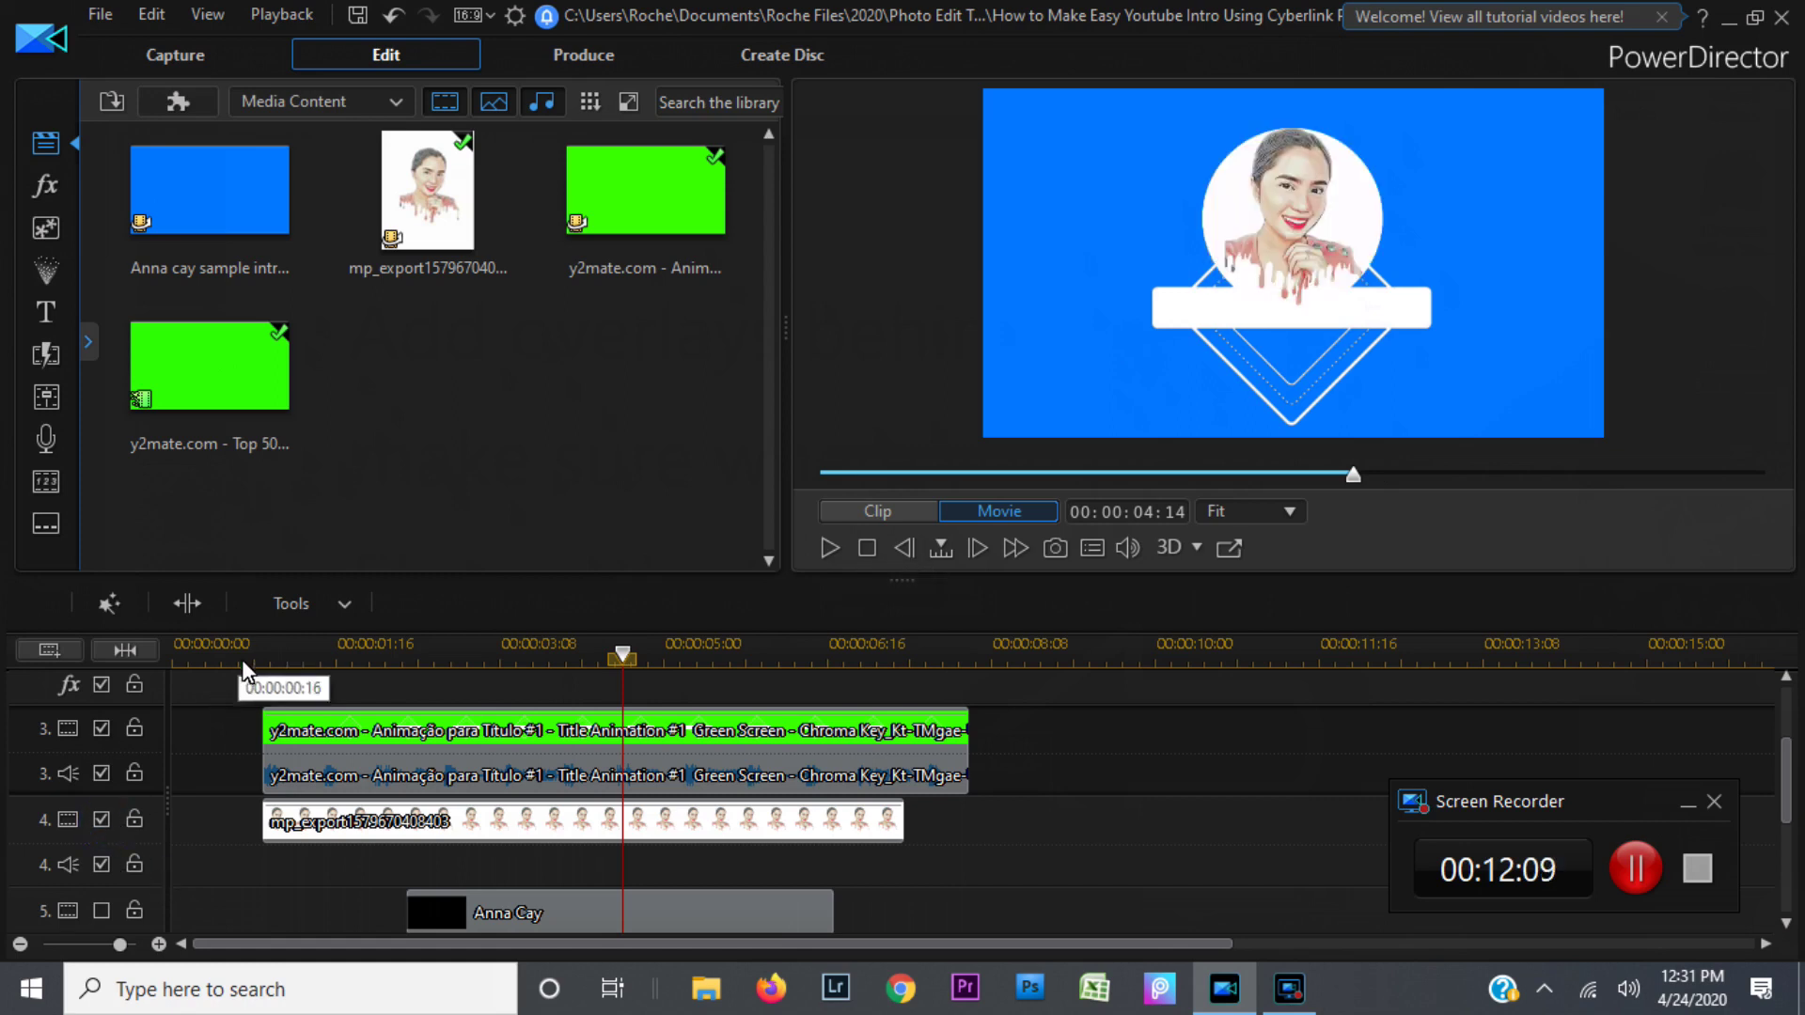
{"action": "left_click", "coordinate": [258, 658]}
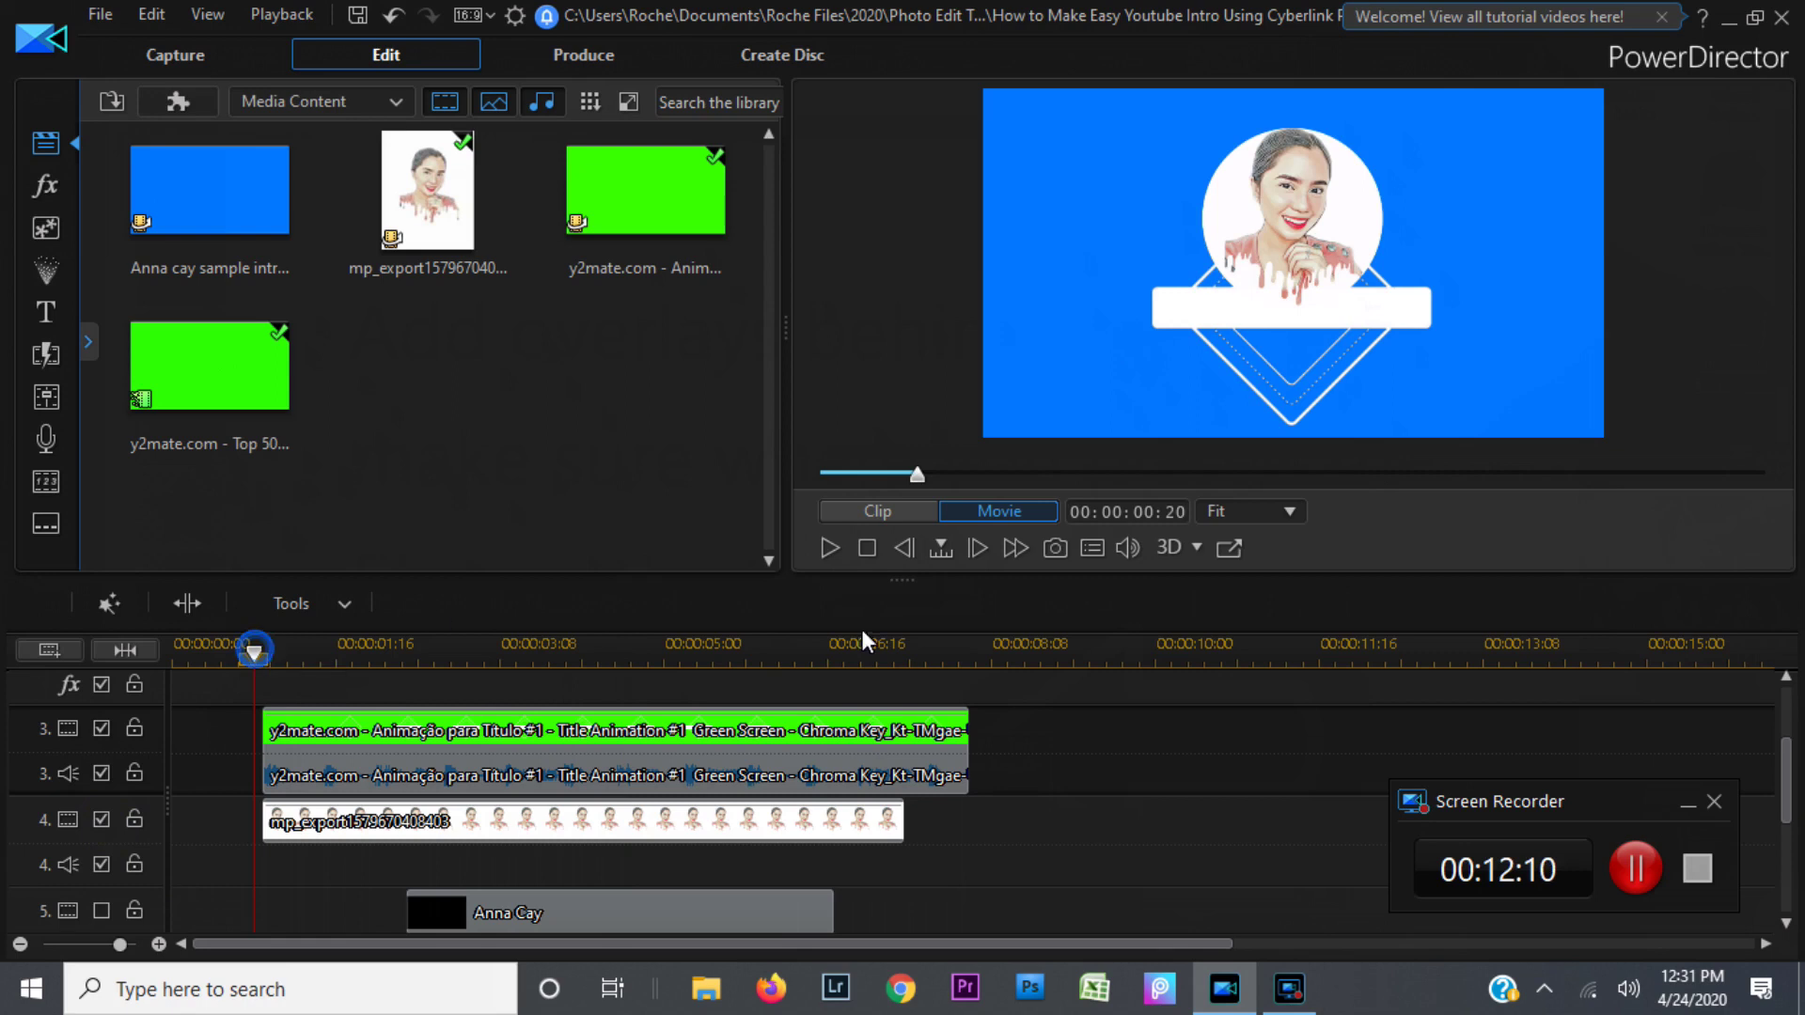
{"action": "left_click", "coordinate": [828, 545]}
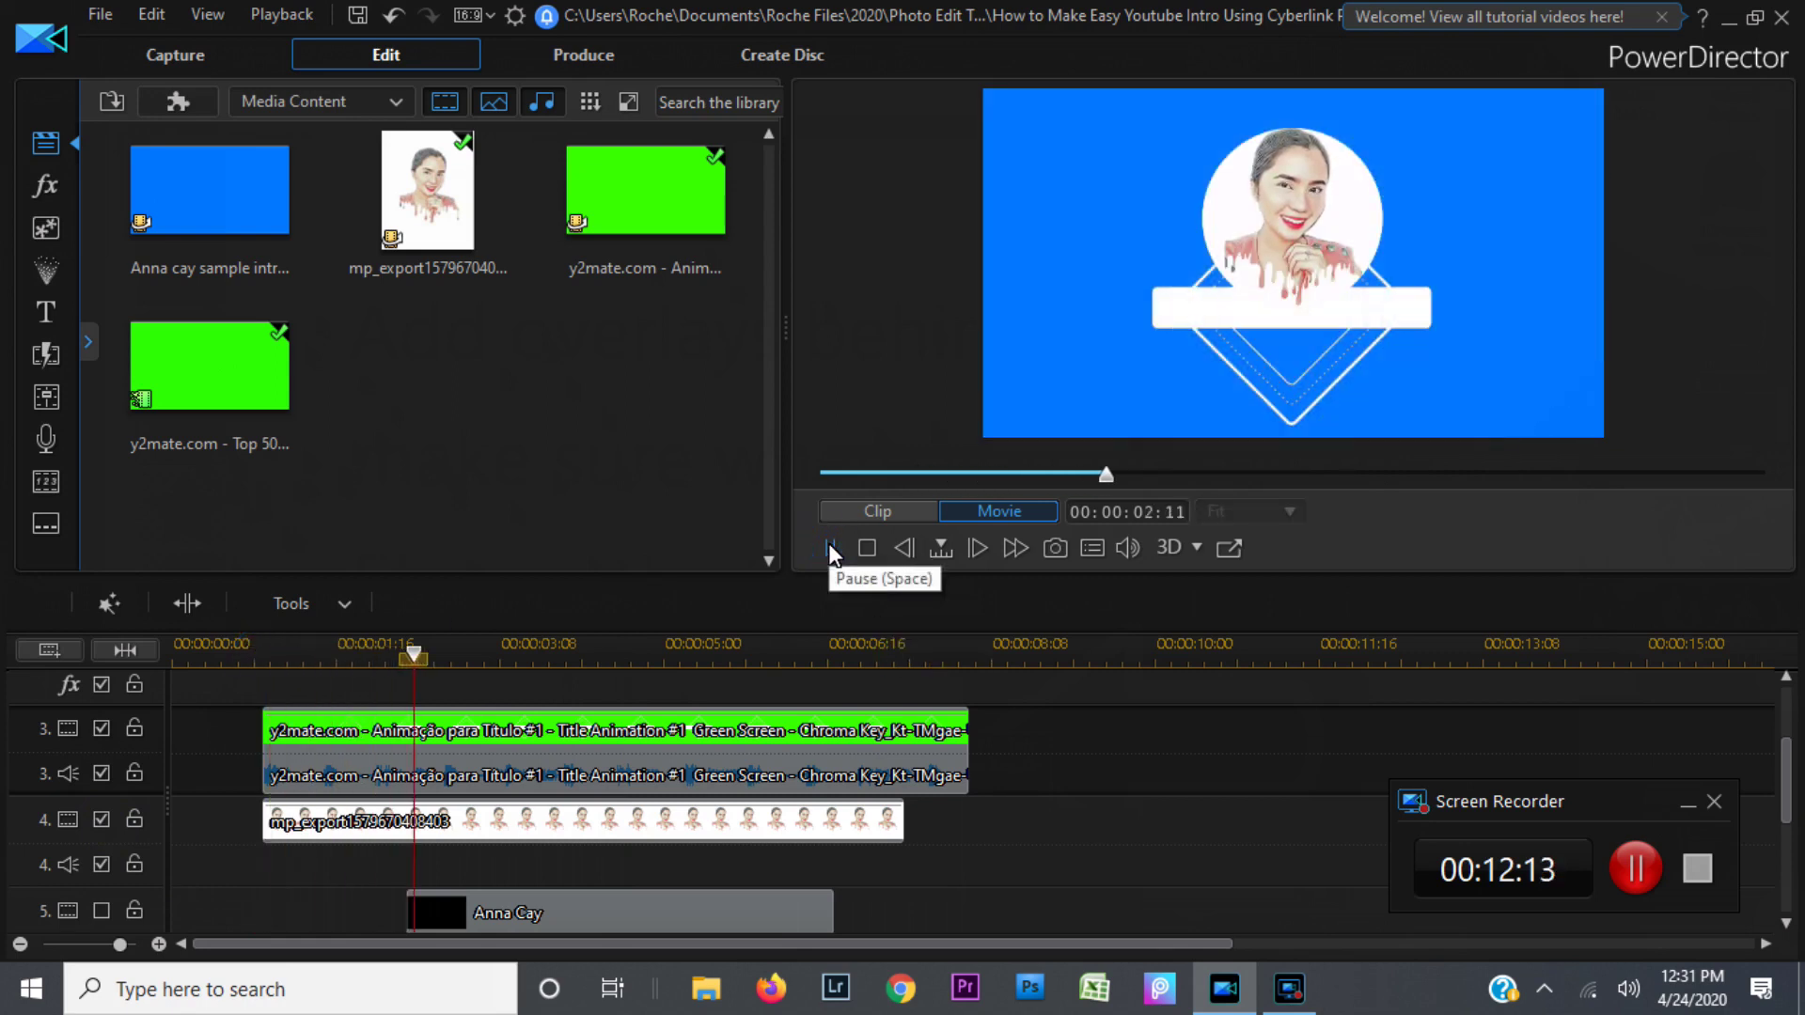
{"action": "left_click", "coordinate": [829, 549]}
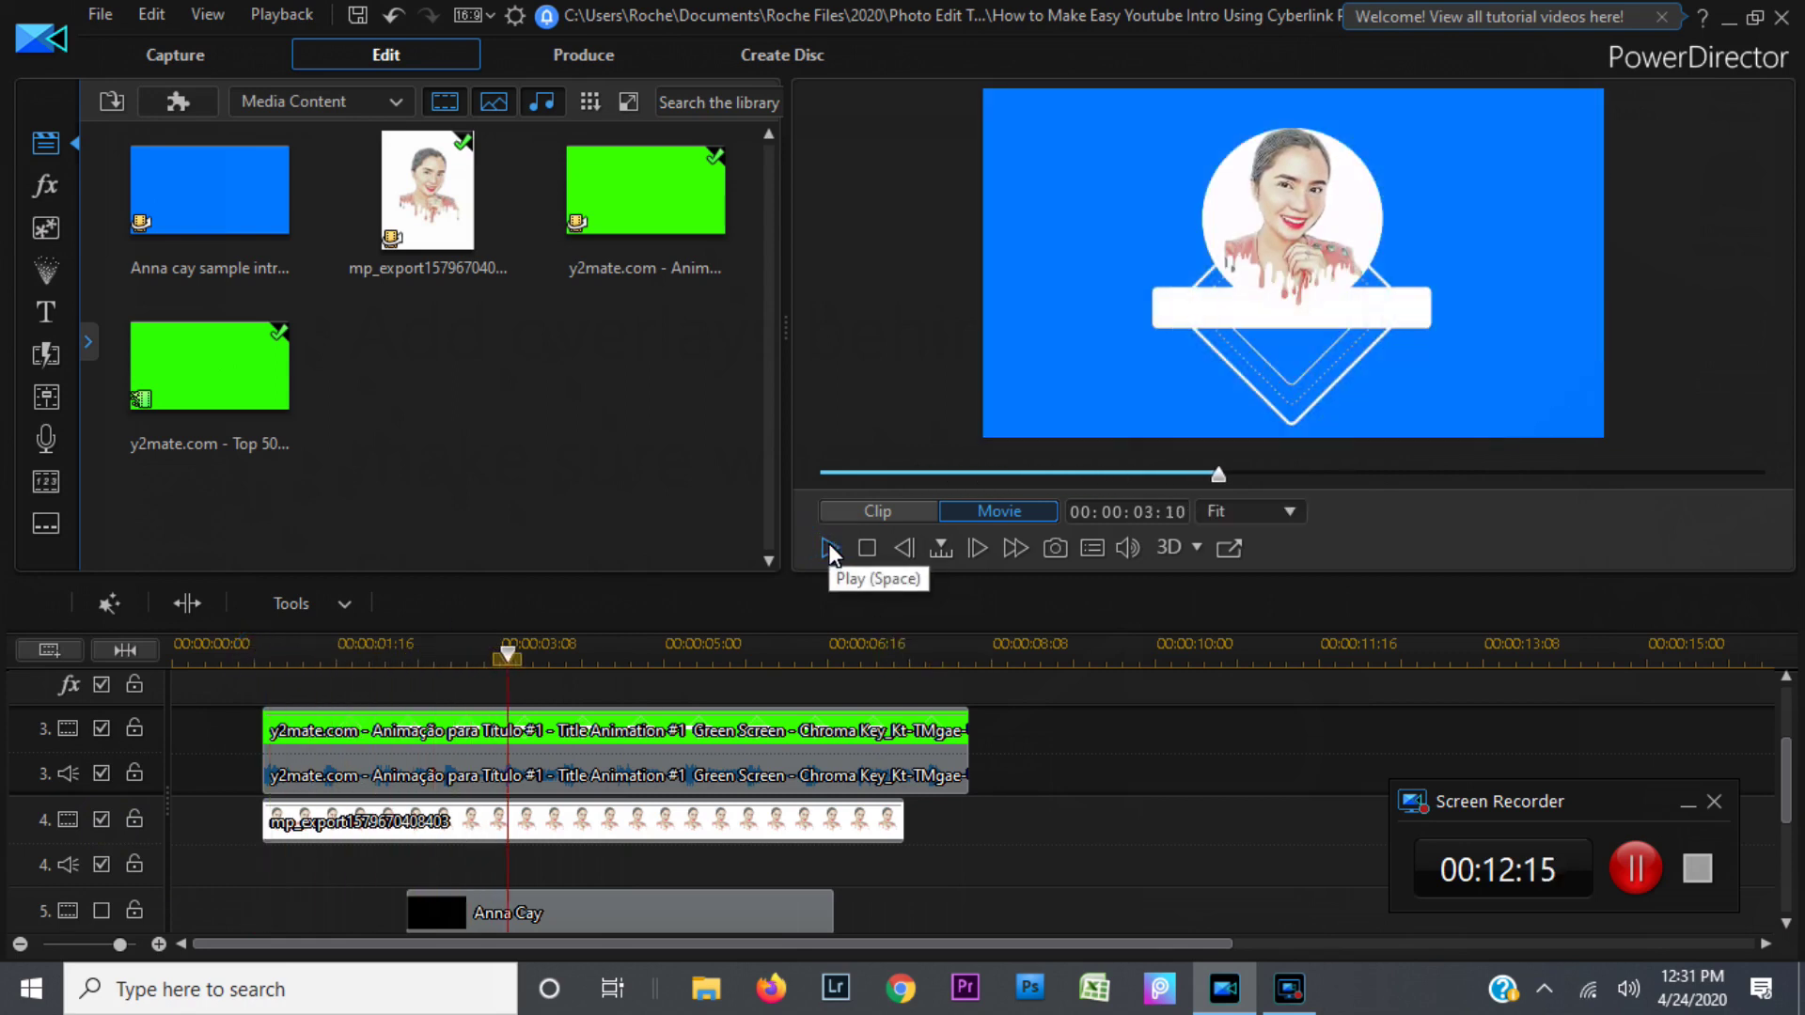
{"action": "left_click", "coordinate": [832, 549]}
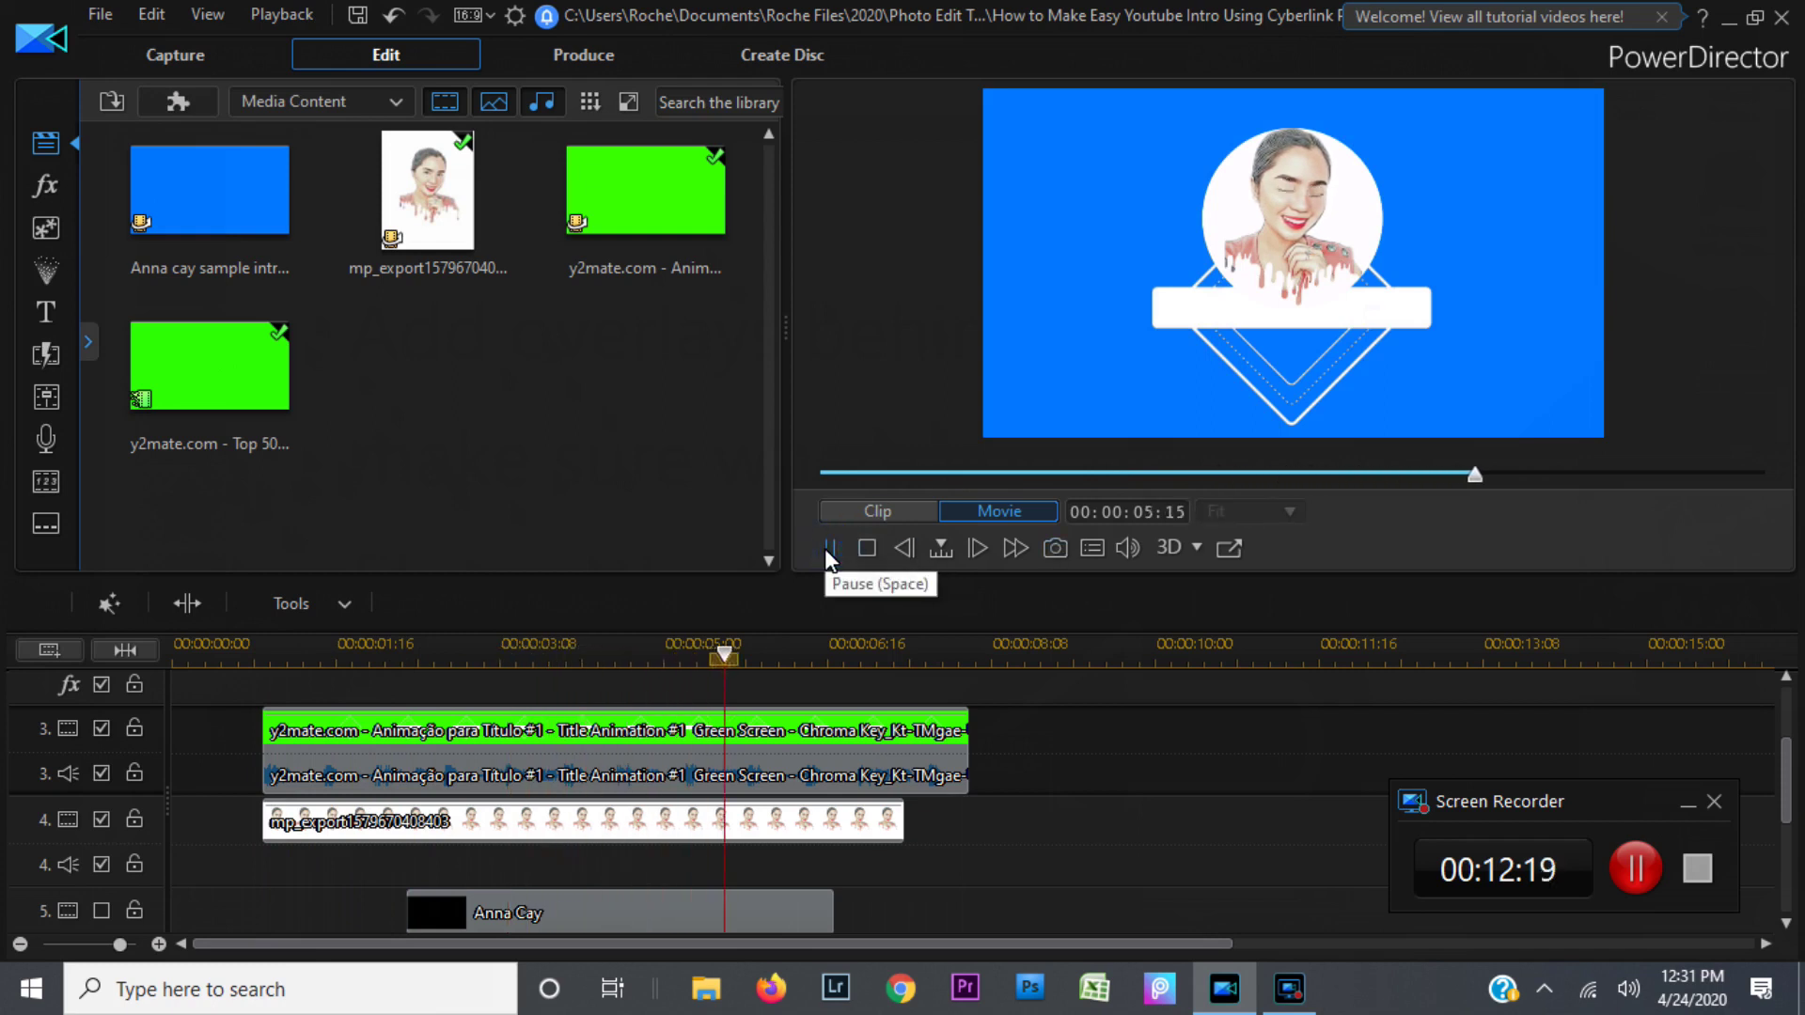
{"action": "left_click", "coordinate": [825, 550]}
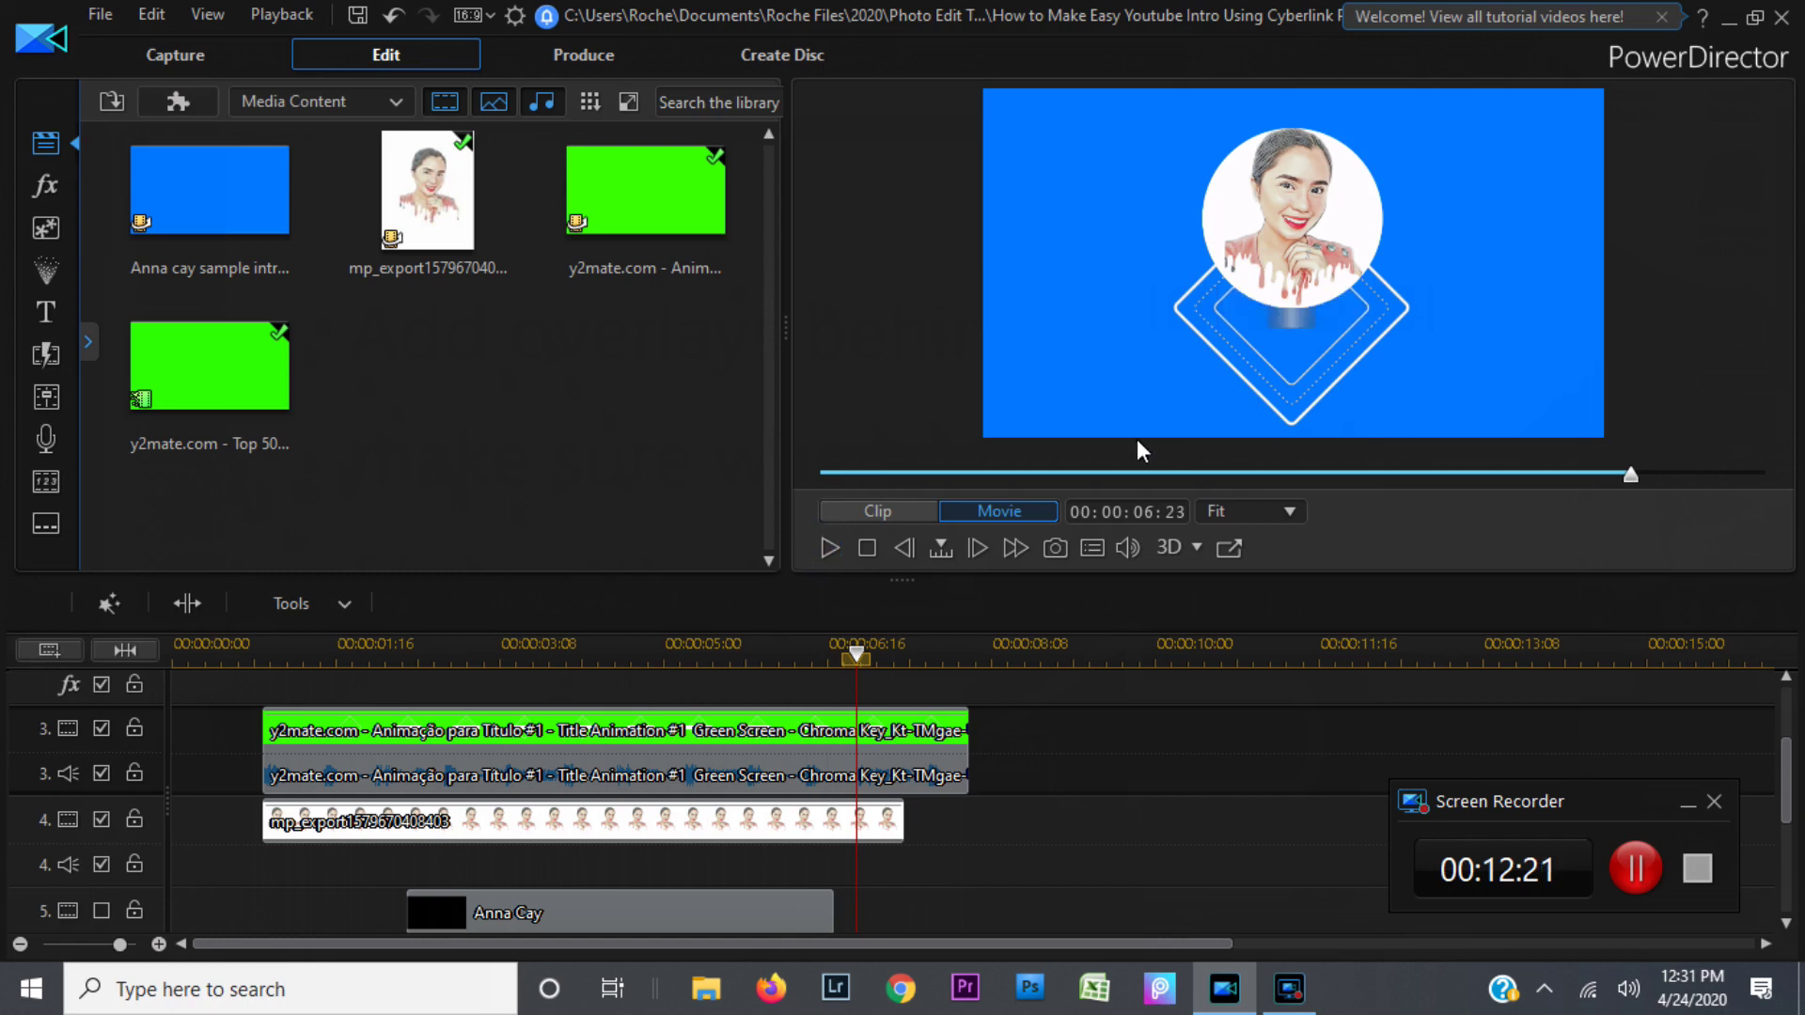
{"action": "left_click", "coordinate": [629, 658]}
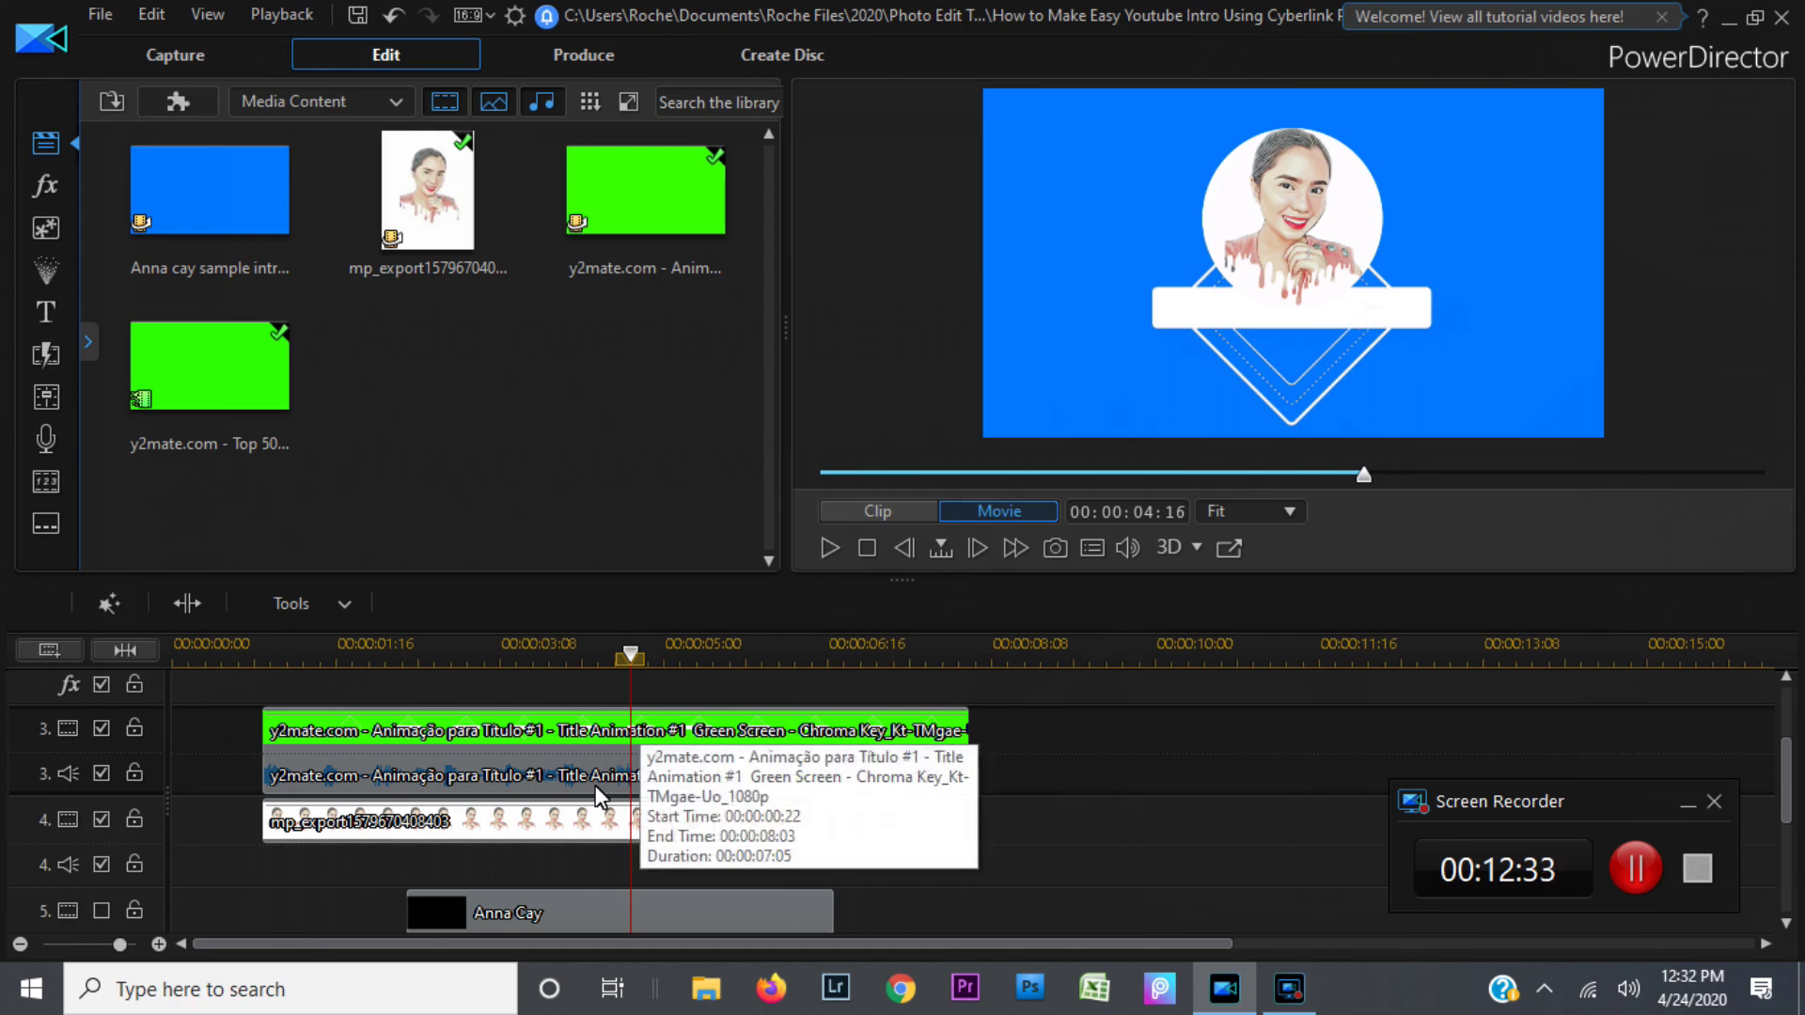
{"action": "left_click", "coordinate": [508, 911]}
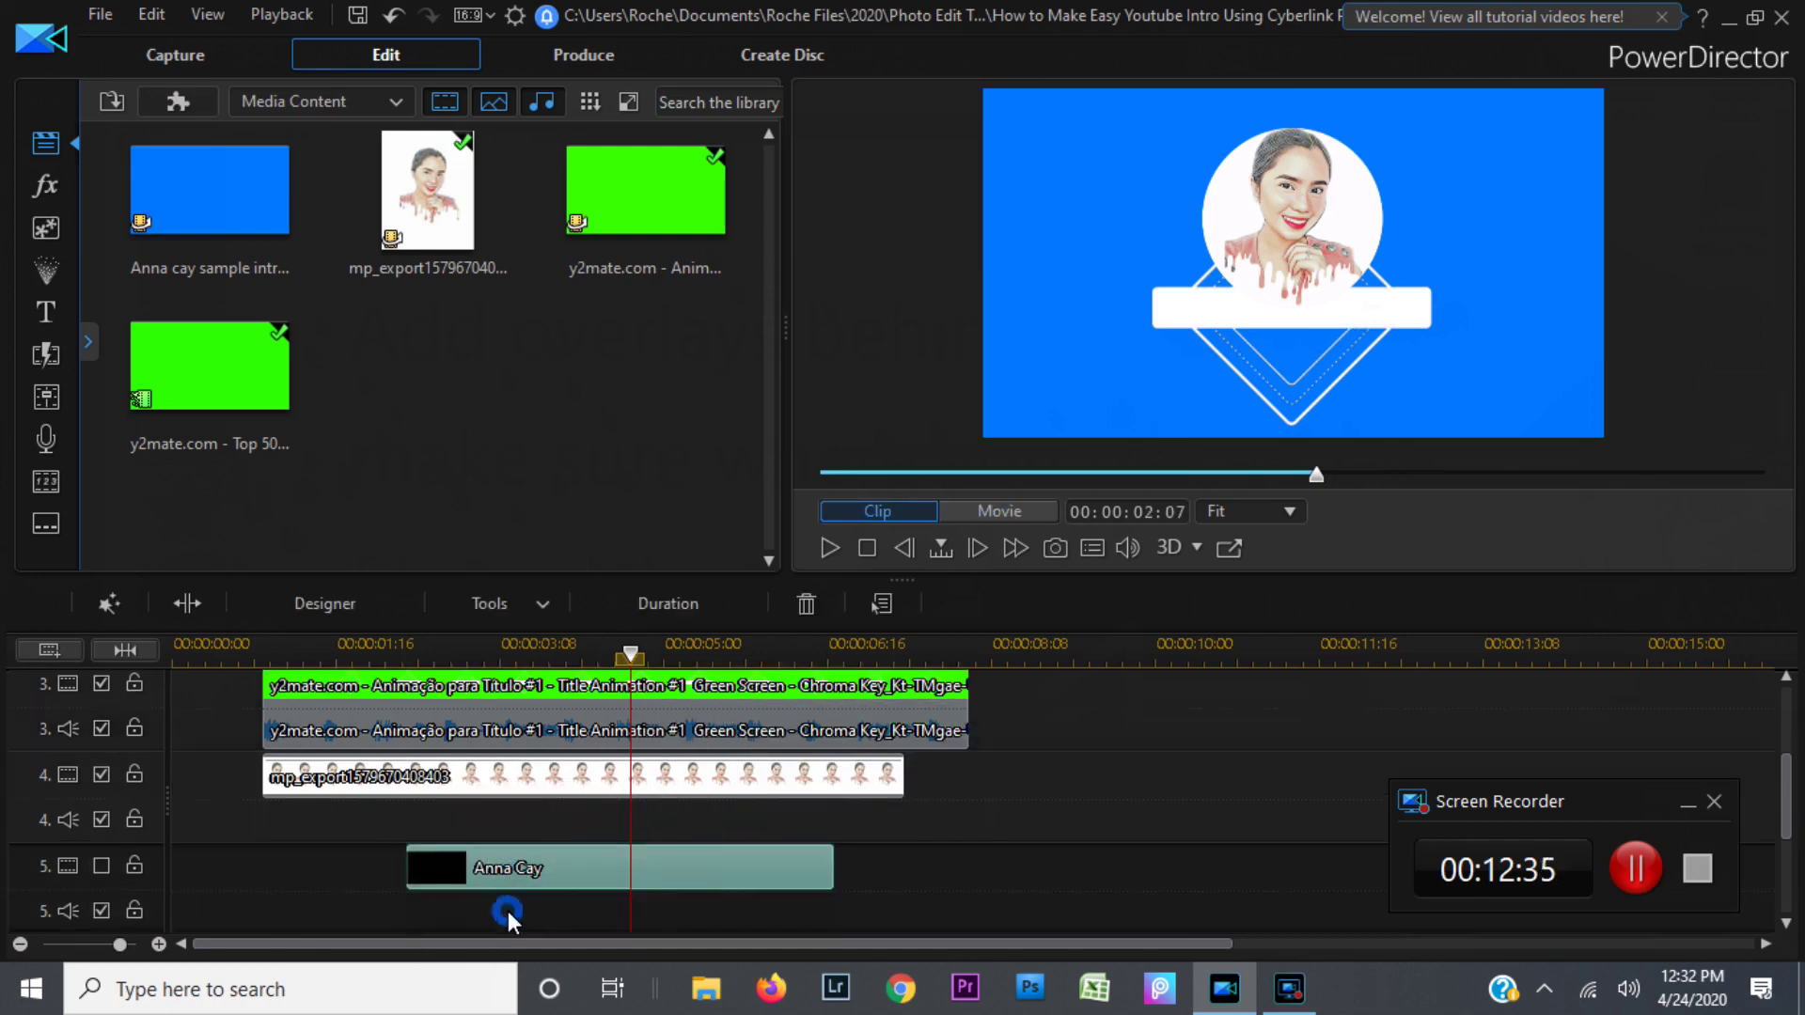
{"action": "left_click", "coordinate": [870, 550]}
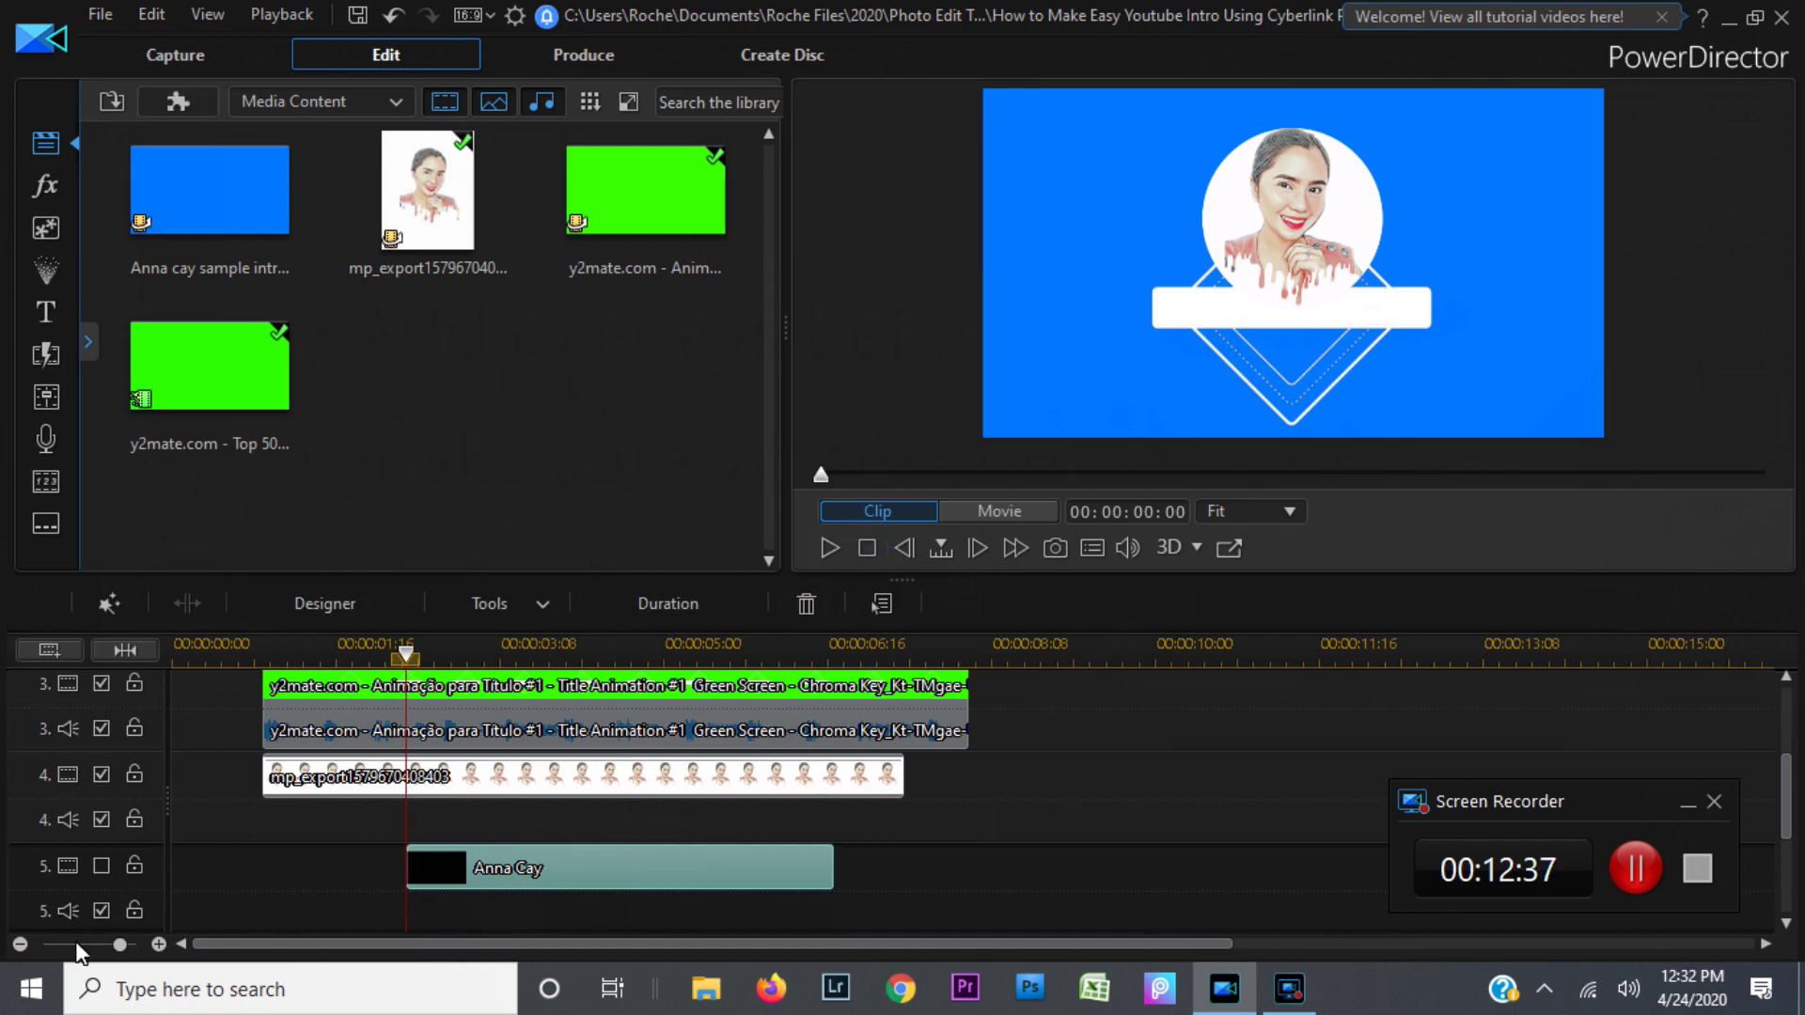
{"action": "left_click", "coordinate": [102, 869]}
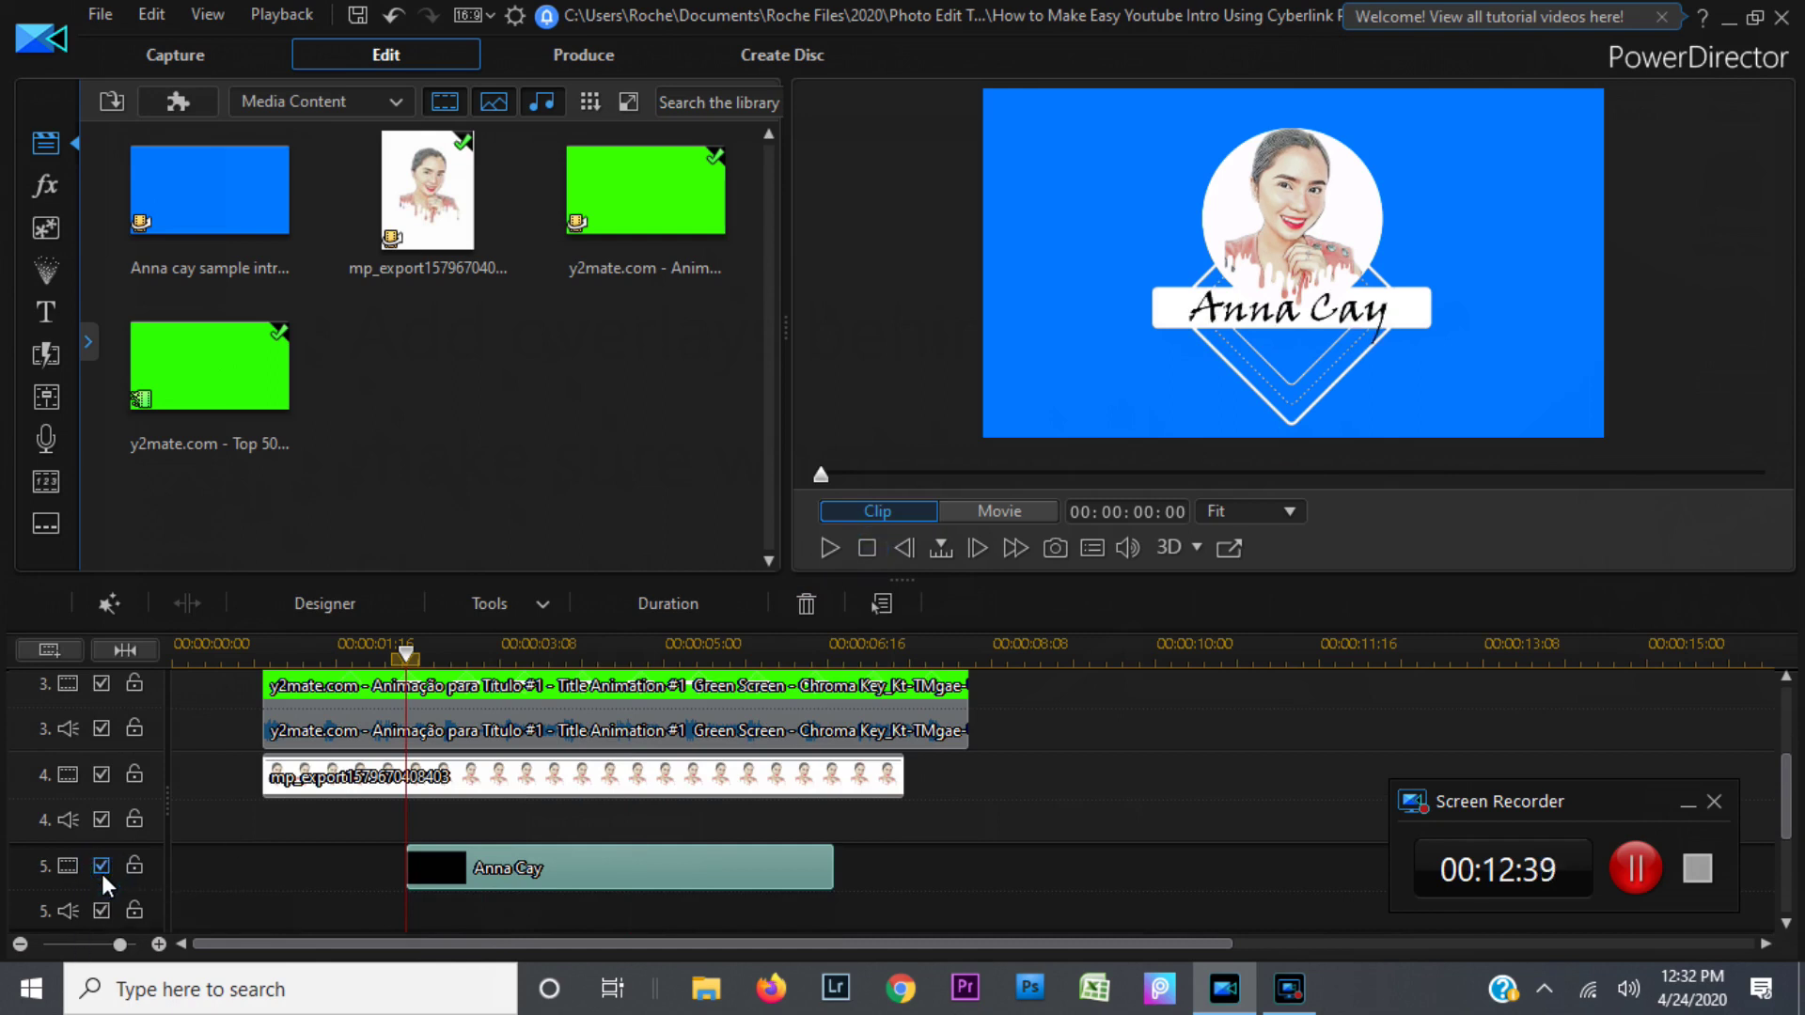
{"action": "left_click", "coordinate": [593, 873]}
{"action": "double_click", "coordinate": [593, 874]}
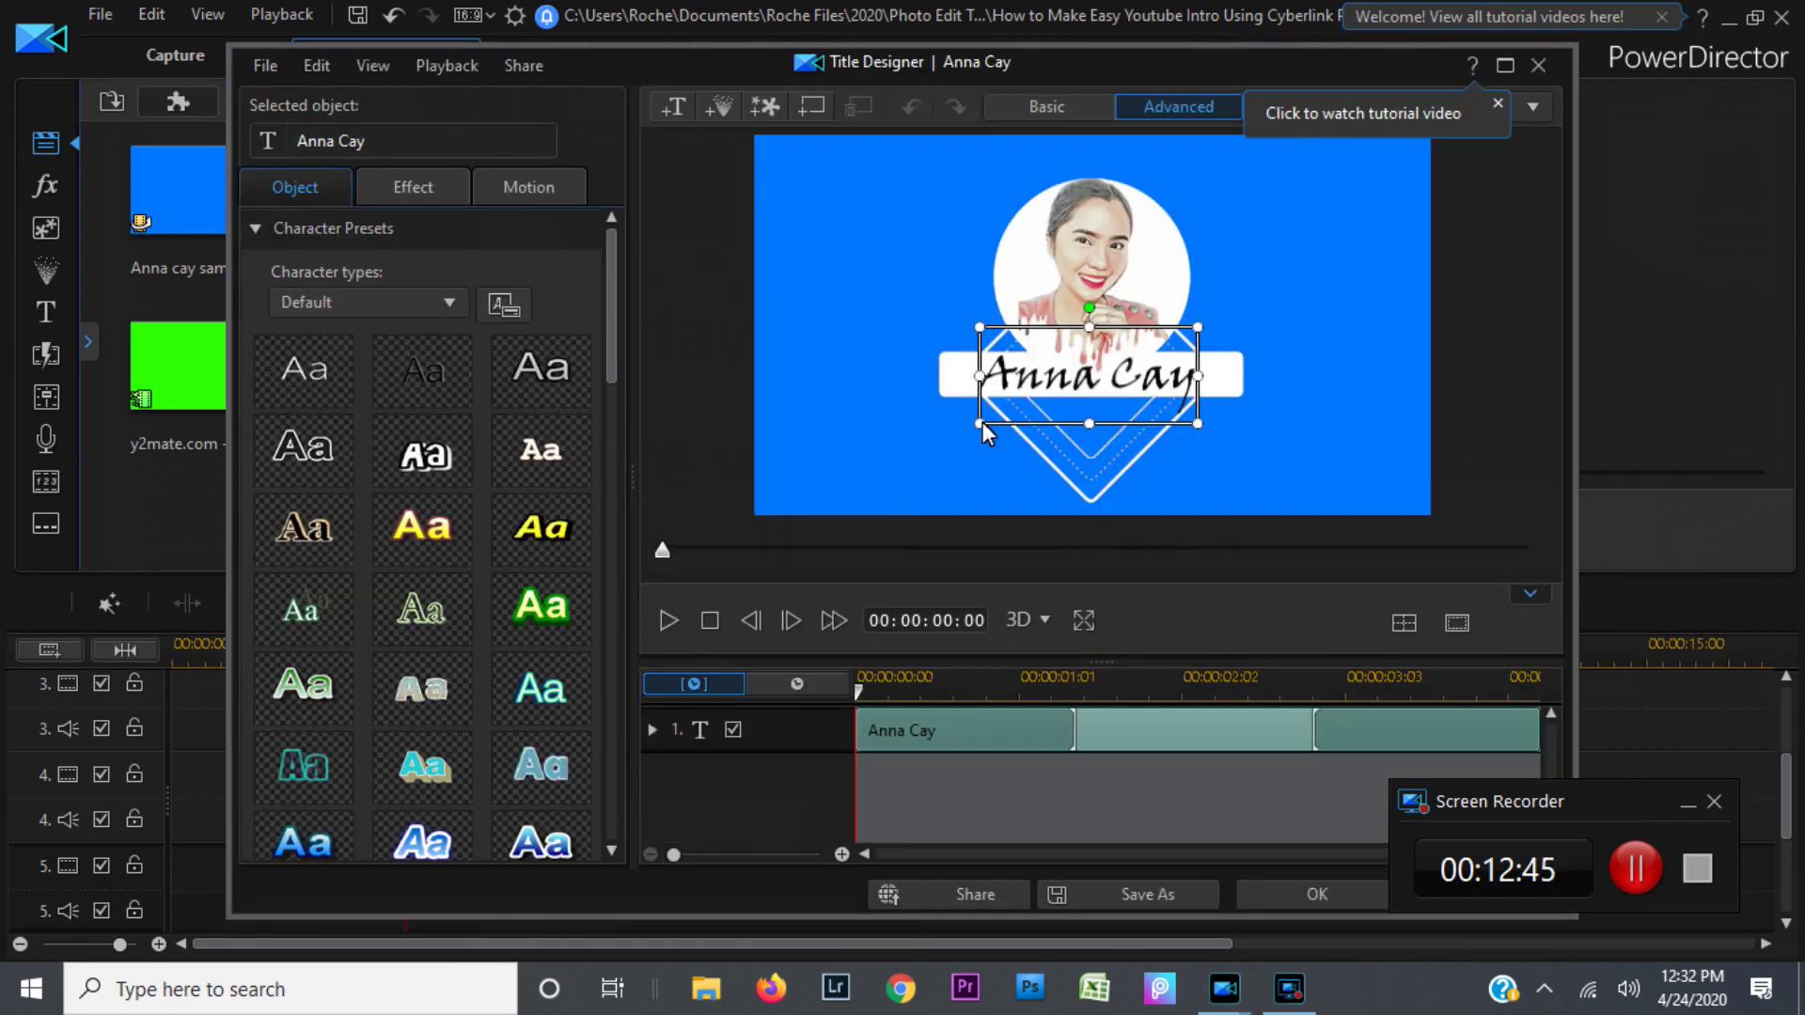
Step: Scroll the Object tab down to Font/Paragraph, showing Viner Hand ITC at size 48, and preview the title animation
{"action": "left_click", "coordinate": [611, 850]}
{"action": "left_click", "coordinate": [611, 850]}
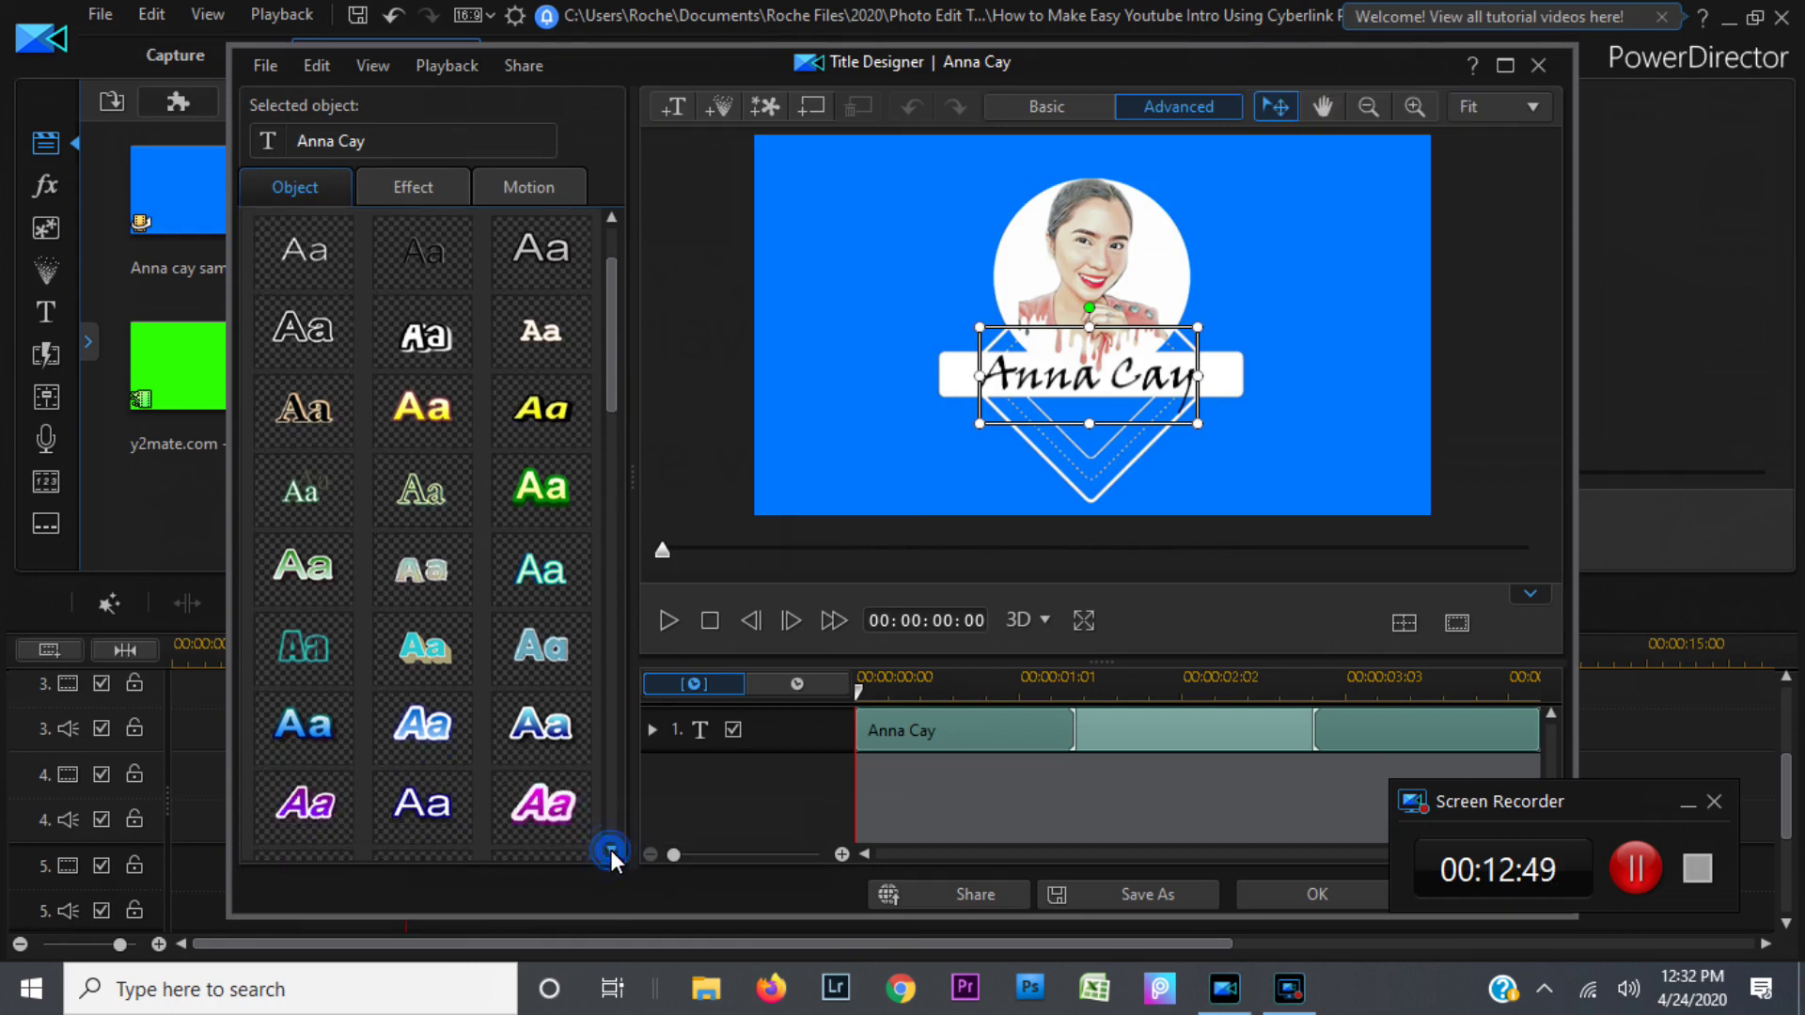
{"action": "left_click", "coordinate": [611, 850]}
{"action": "left_click", "coordinate": [611, 850]}
{"action": "left_click", "coordinate": [611, 850]}
{"action": "left_click", "coordinate": [611, 850]}
{"action": "left_click", "coordinate": [612, 850]}
{"action": "left_click", "coordinate": [611, 850]}
{"action": "left_click", "coordinate": [611, 850]}
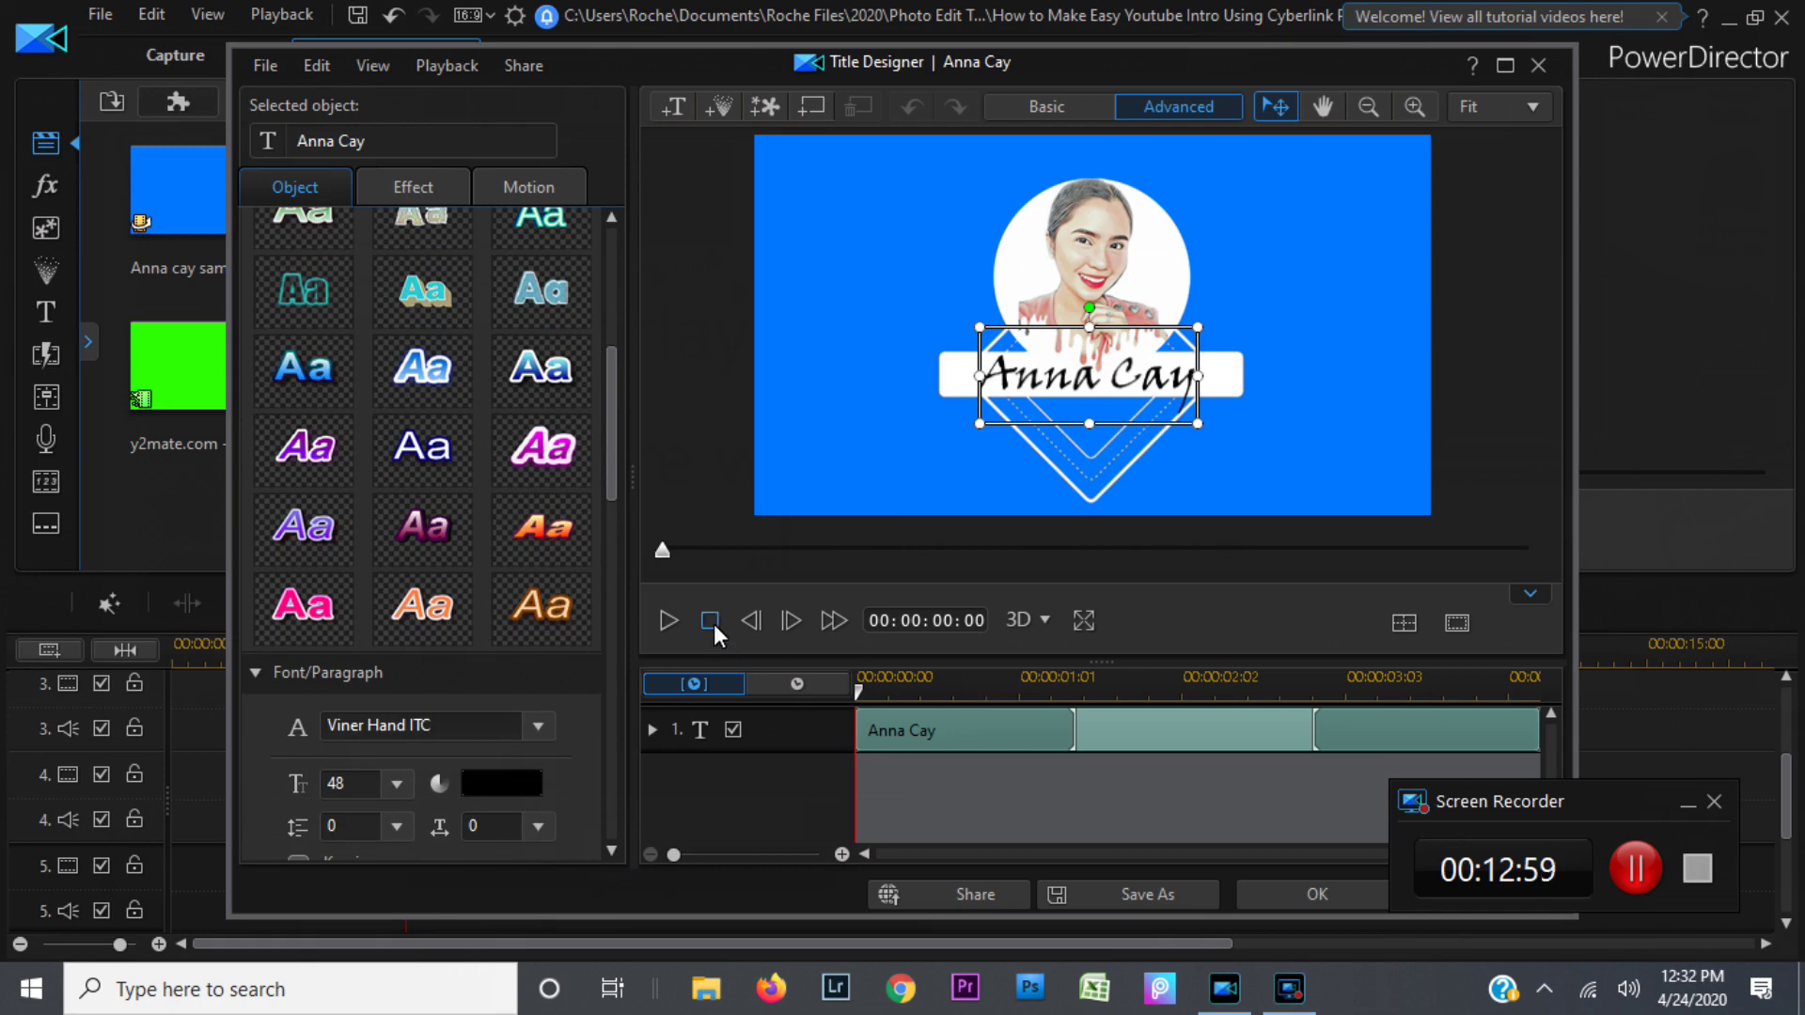
{"action": "left_click", "coordinate": [667, 620]}
{"action": "mouse_move", "coordinate": [1224, 987]}
Step: Apply the title edits with OK, then play the full intro, pausing and resuming to review it
{"action": "left_click", "coordinate": [1288, 903]}
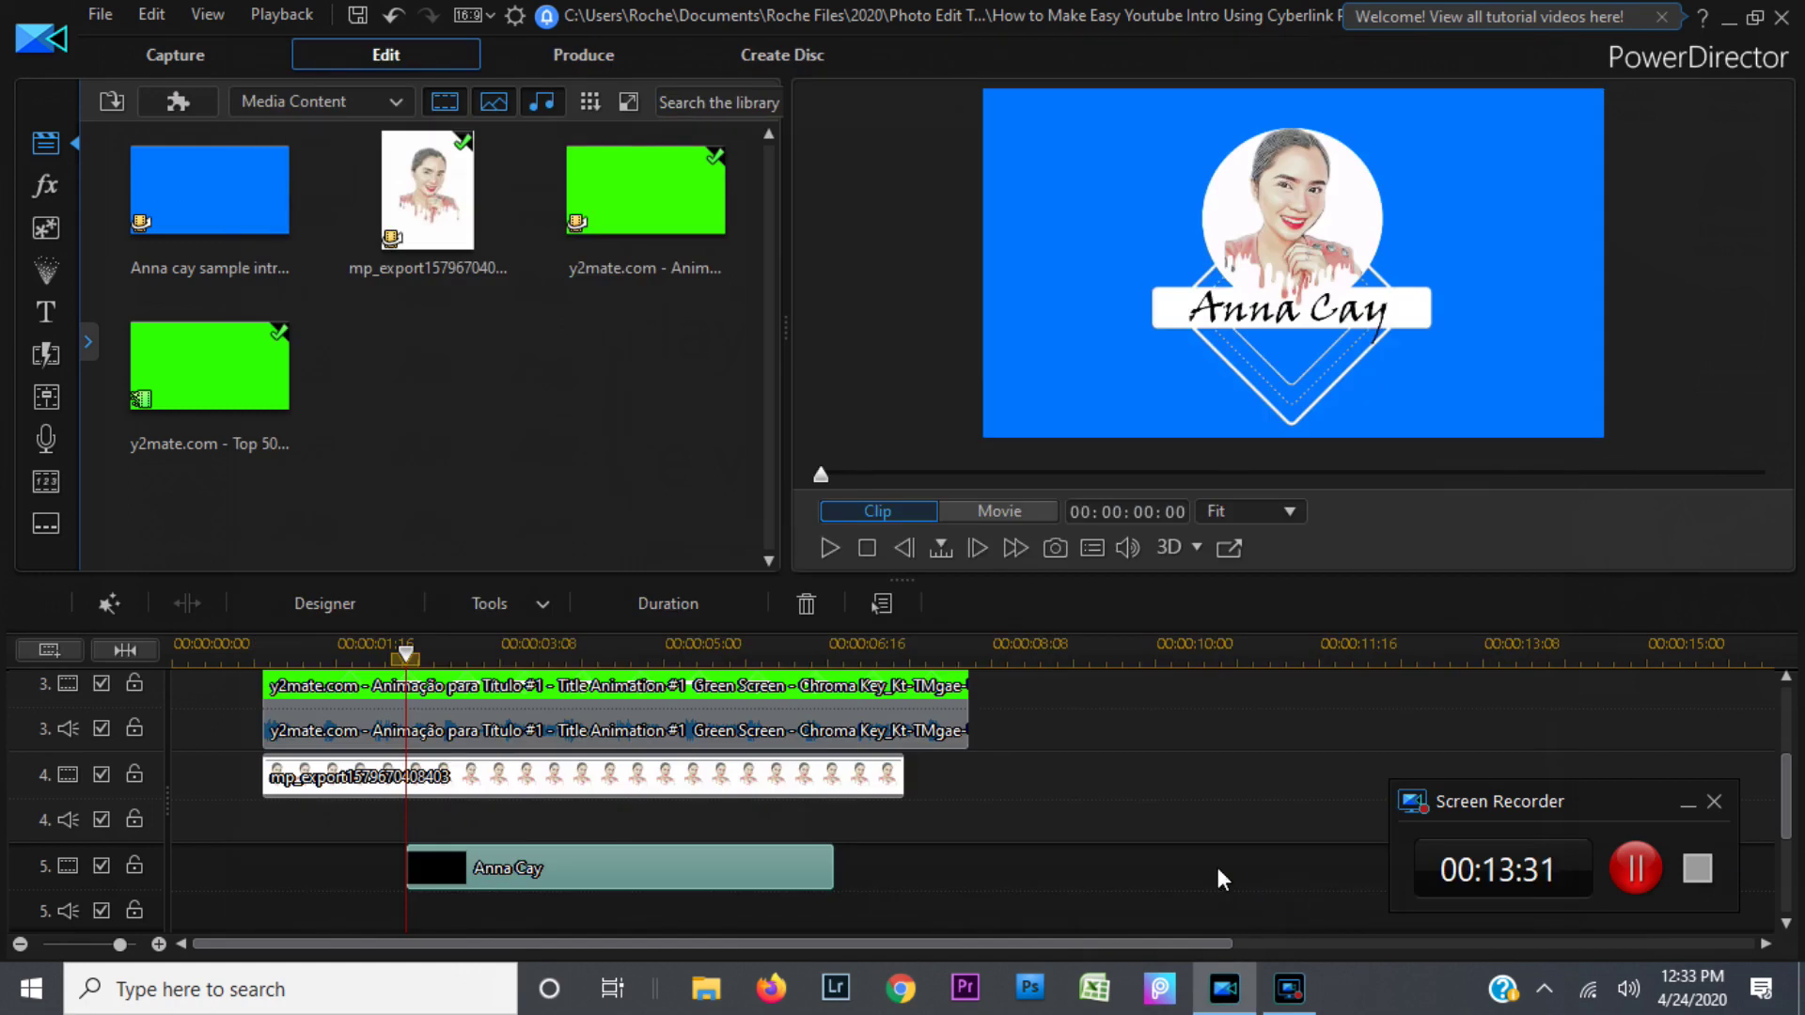
{"action": "left_click", "coordinate": [832, 549]}
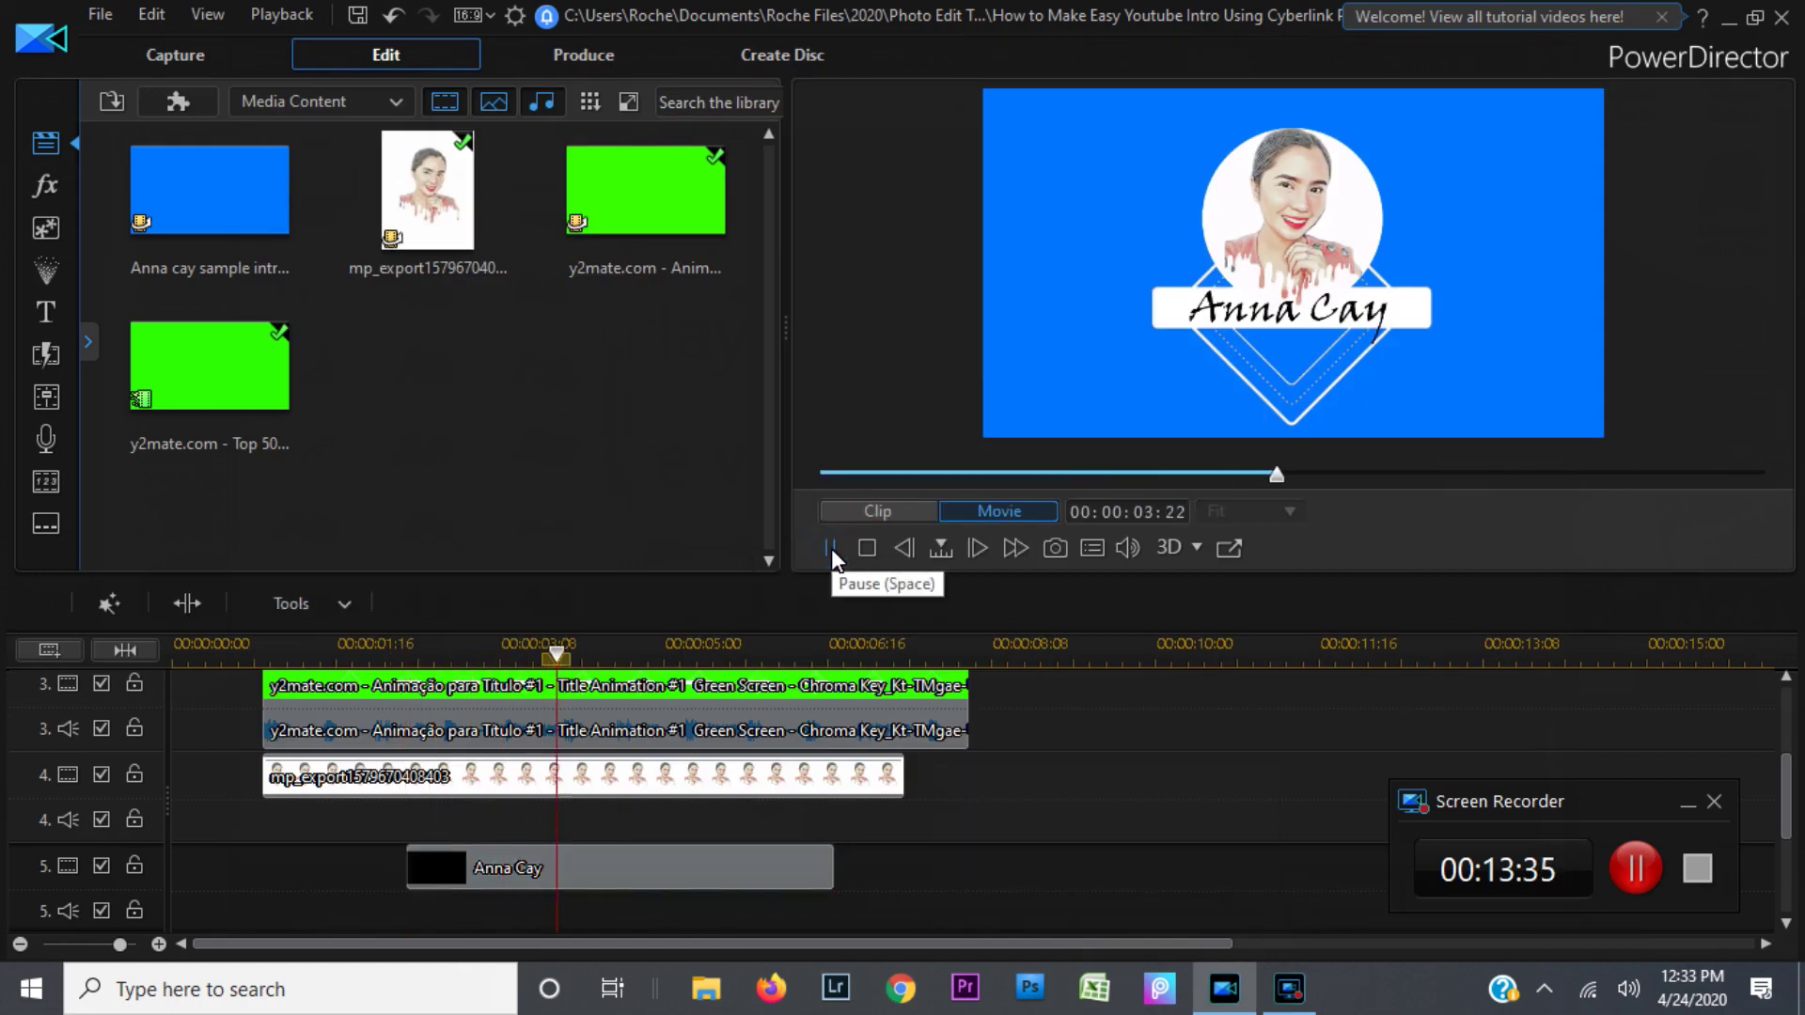
{"action": "left_click", "coordinate": [831, 549]}
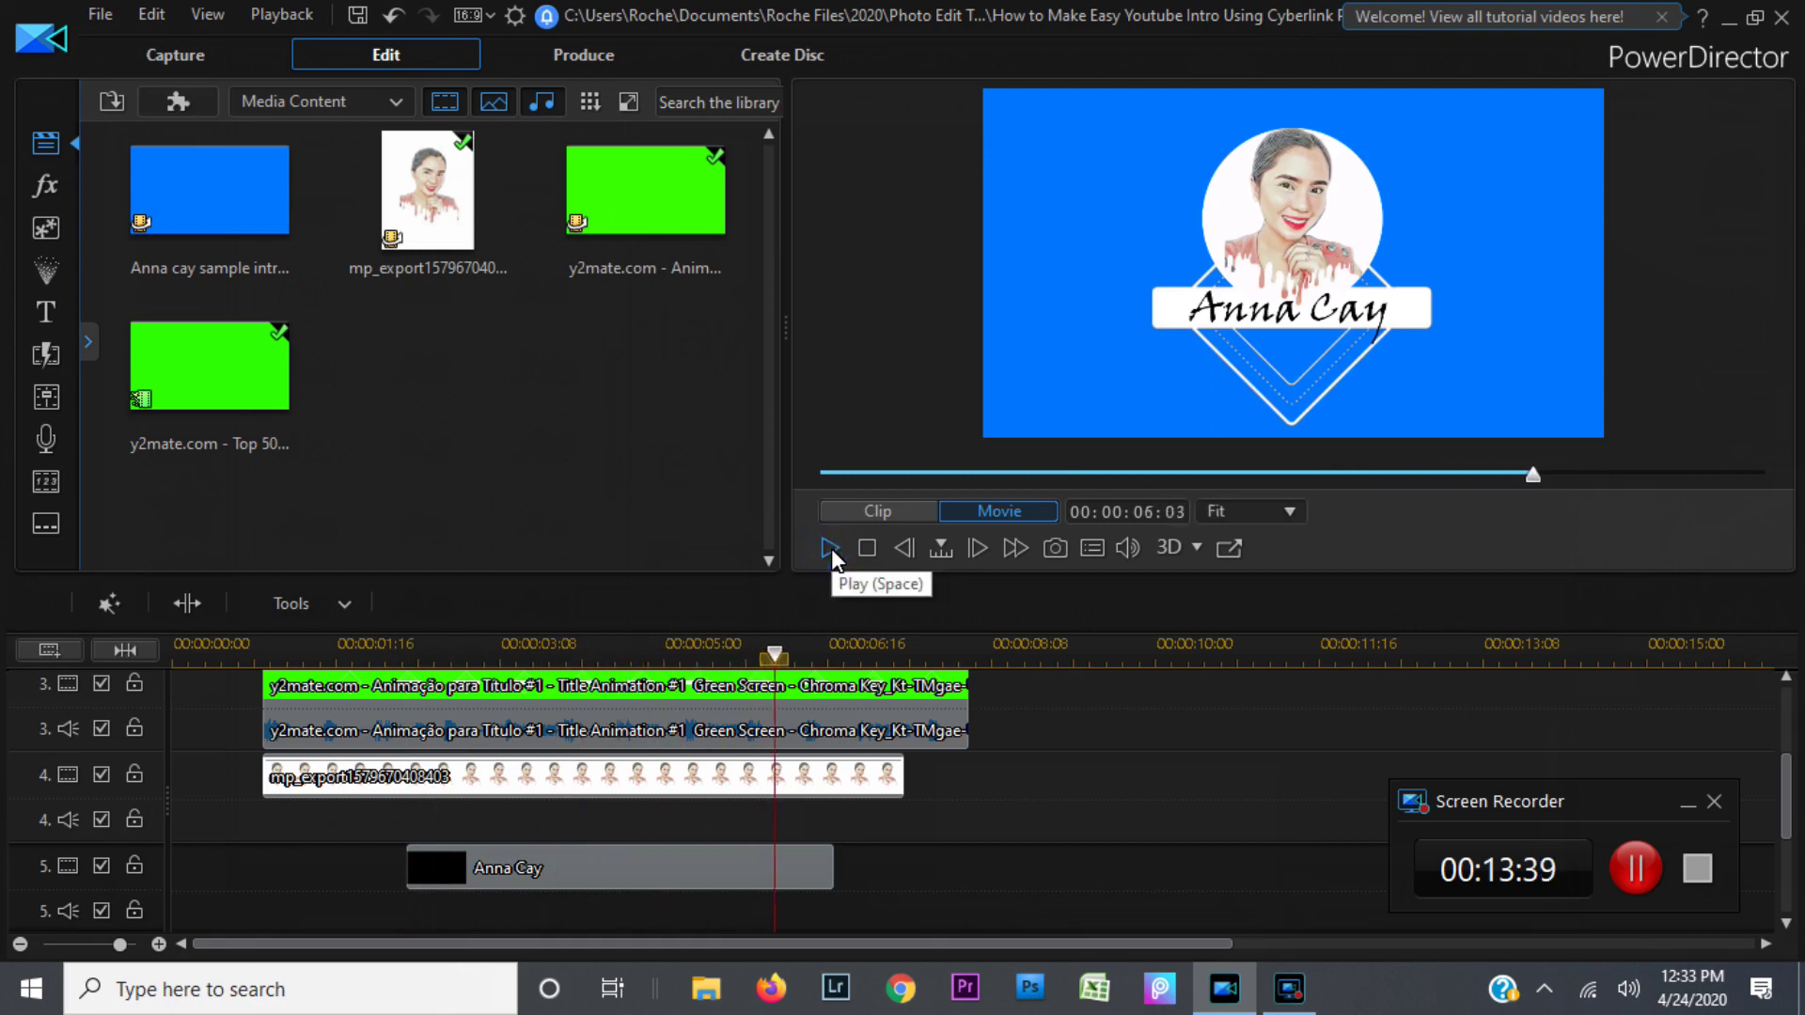
{"action": "left_click", "coordinate": [831, 549]}
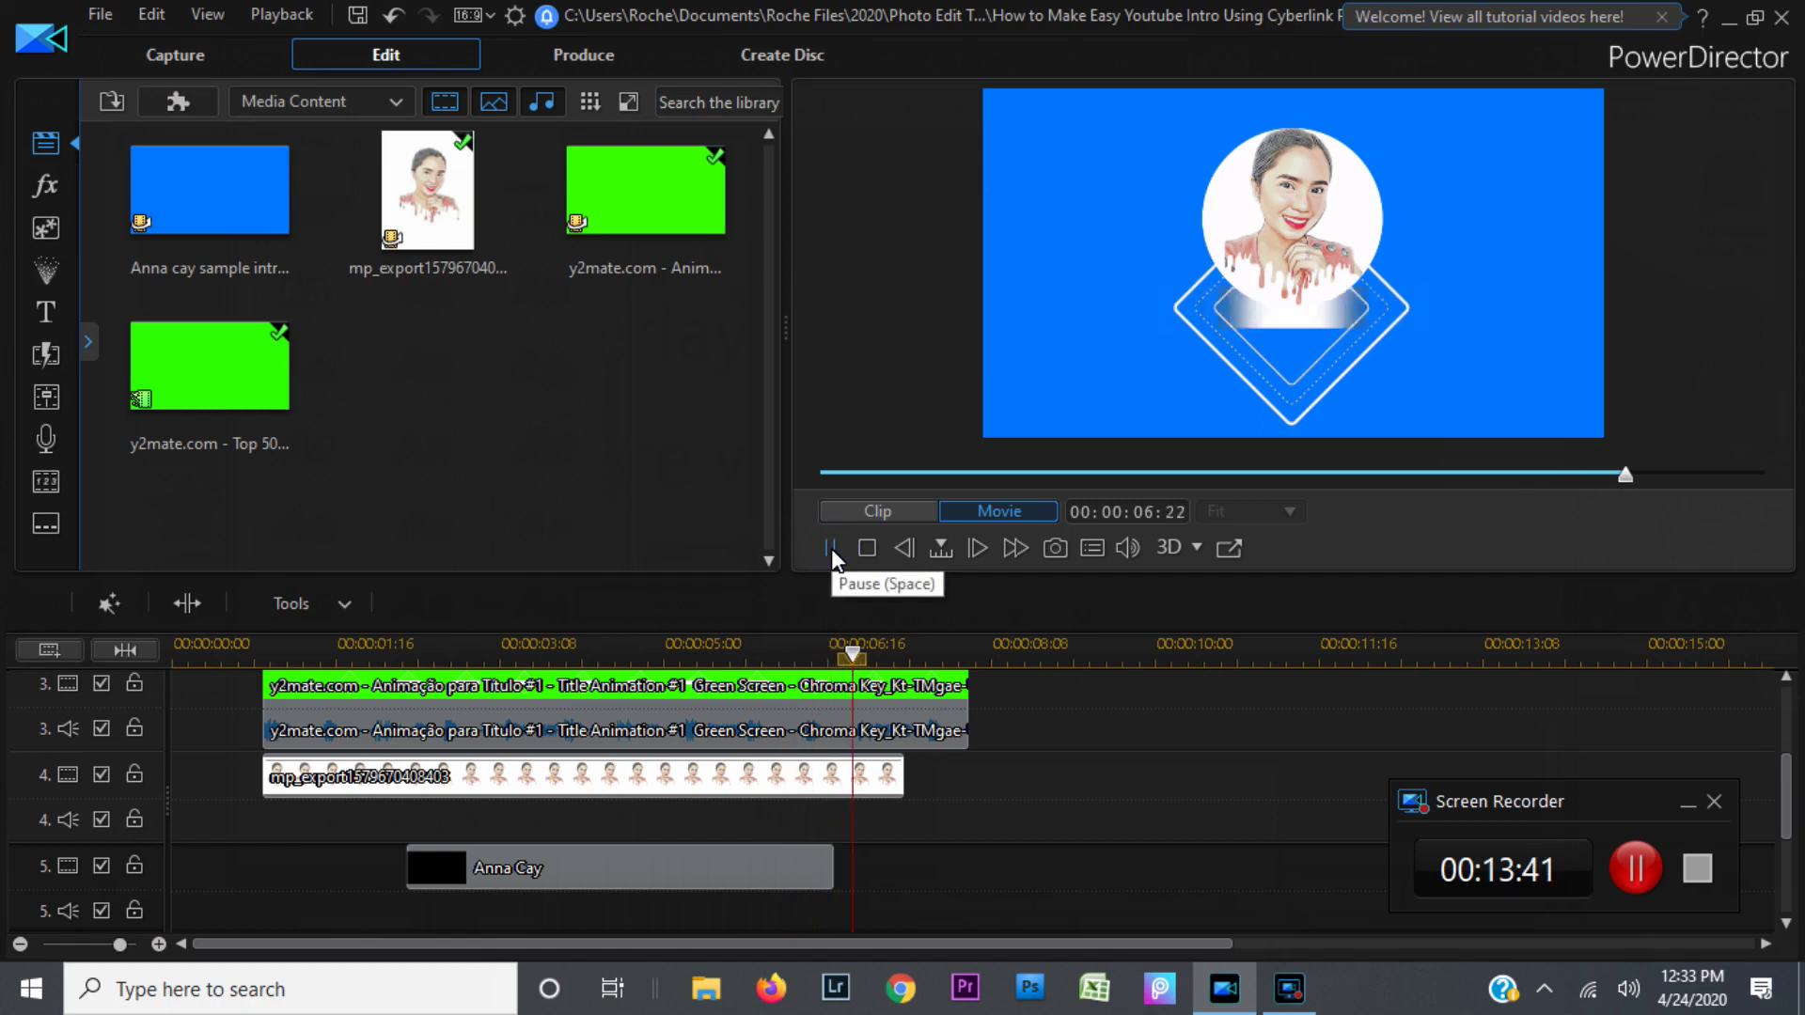
{"action": "left_click", "coordinate": [831, 549]}
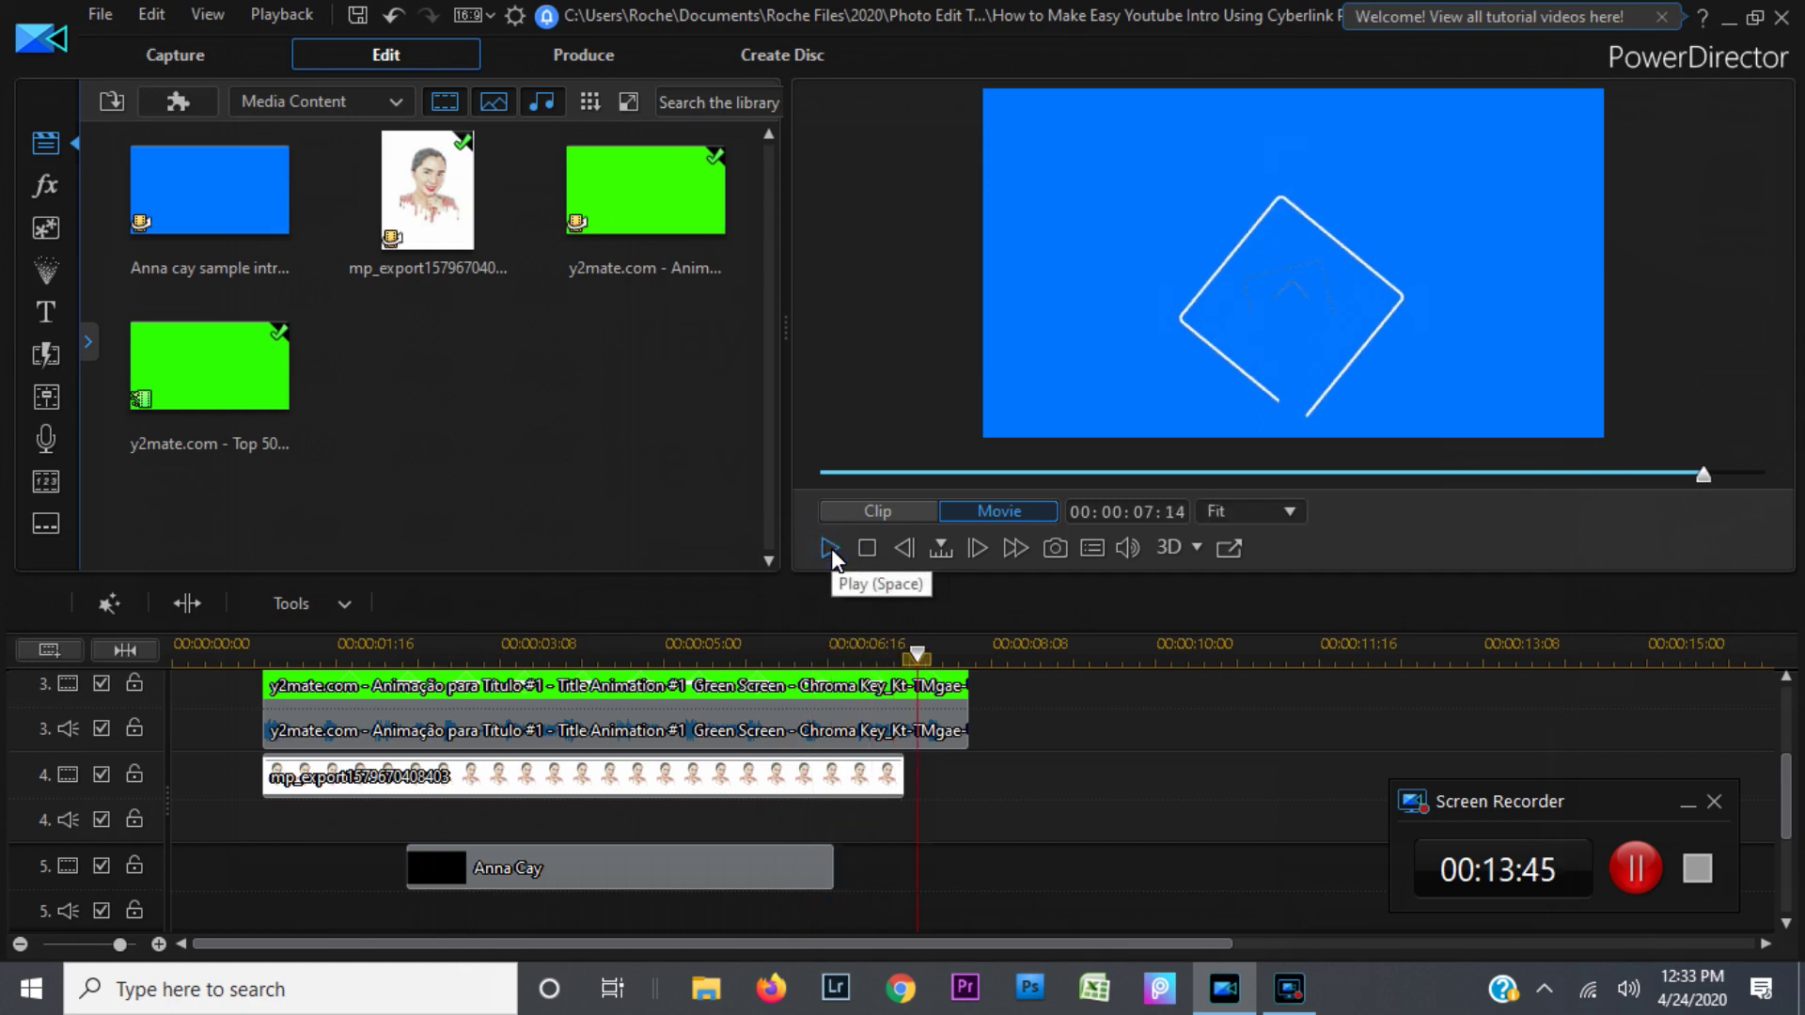
{"action": "left_click", "coordinate": [831, 550]}
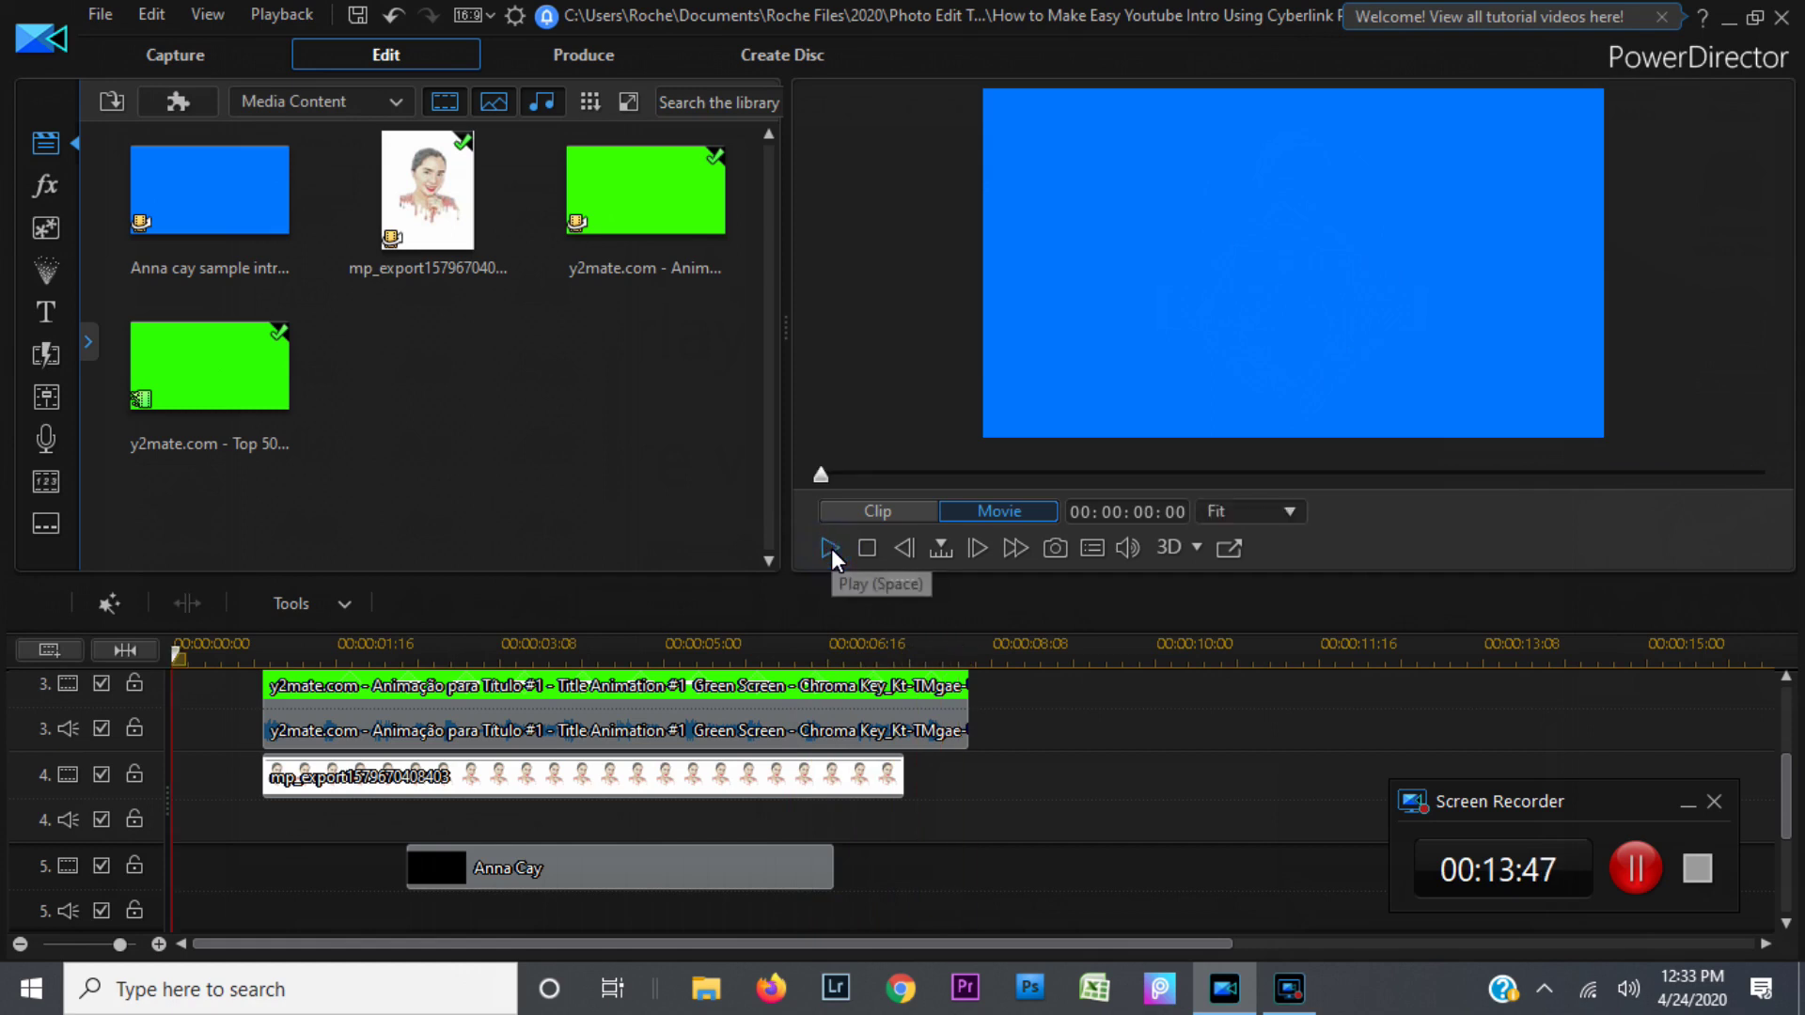
{"action": "left_click", "coordinate": [831, 550]}
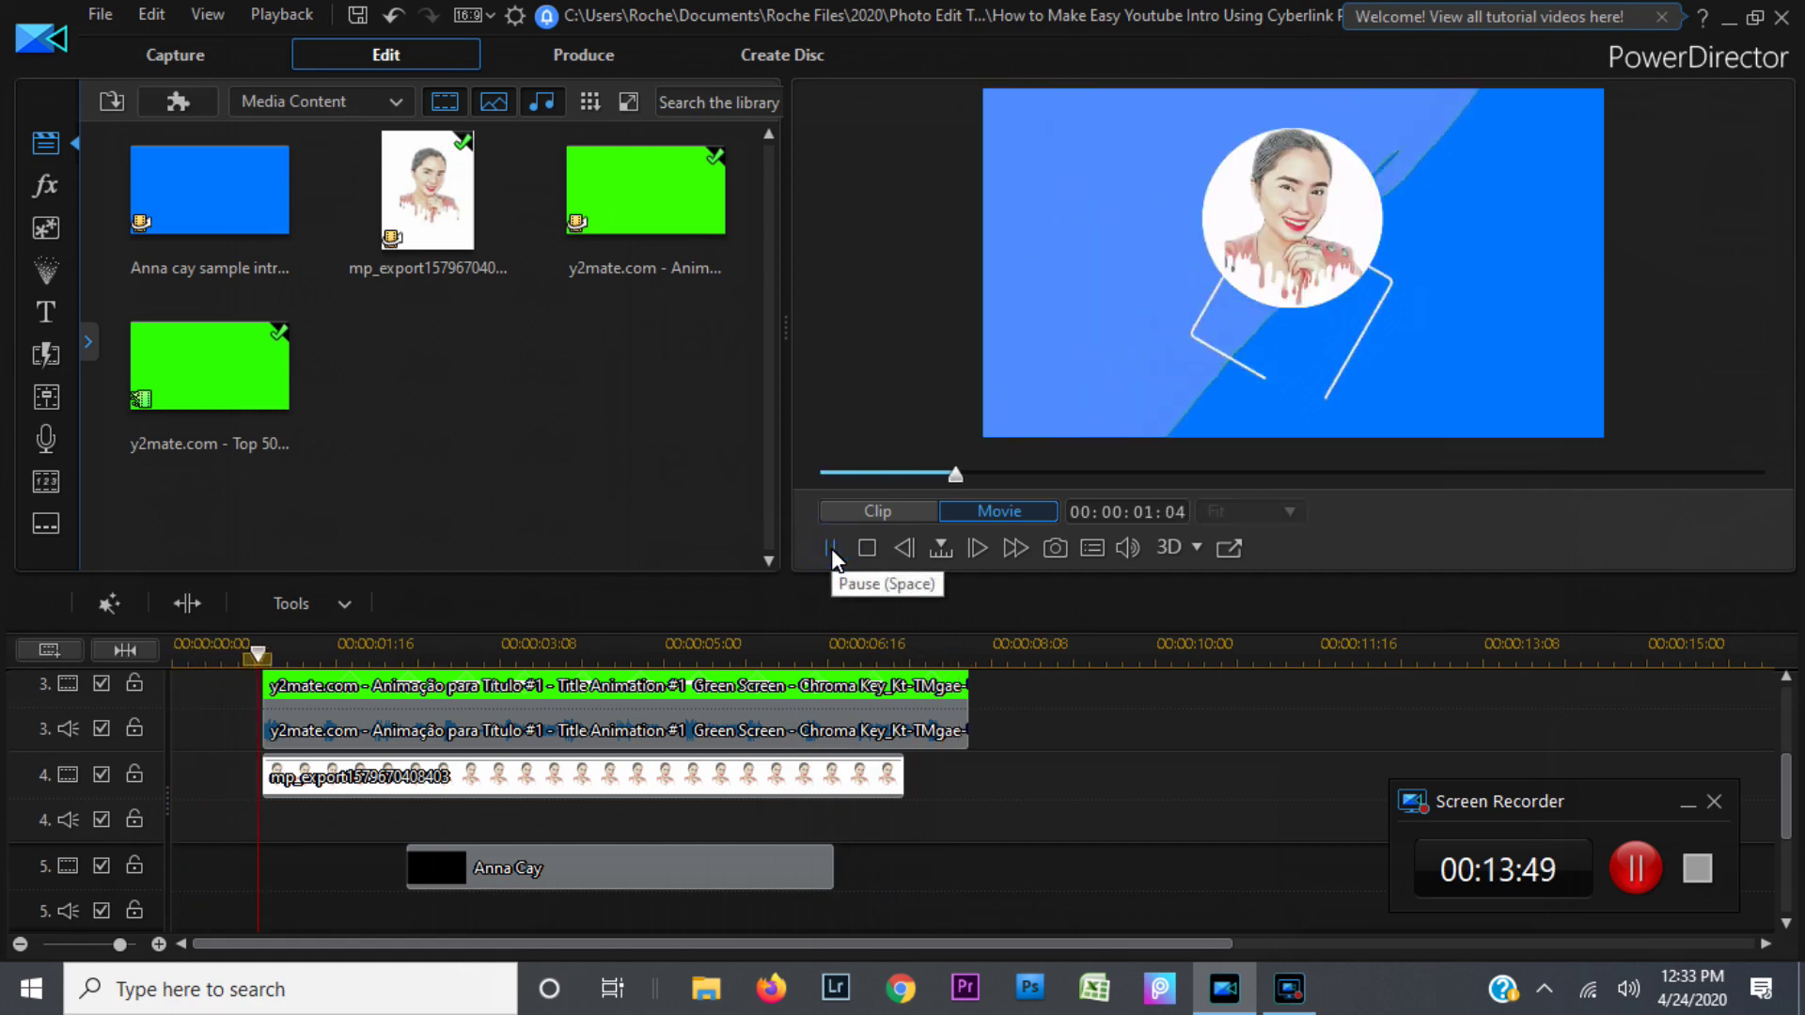